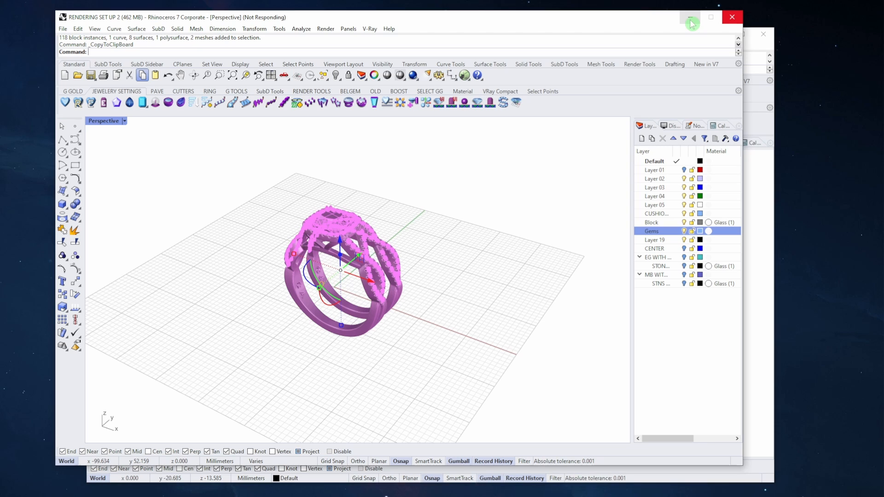
# Step: Minimize the source file's window and paste the copied rings and gems into the empty Rhino document
pyautogui.click(692, 23)
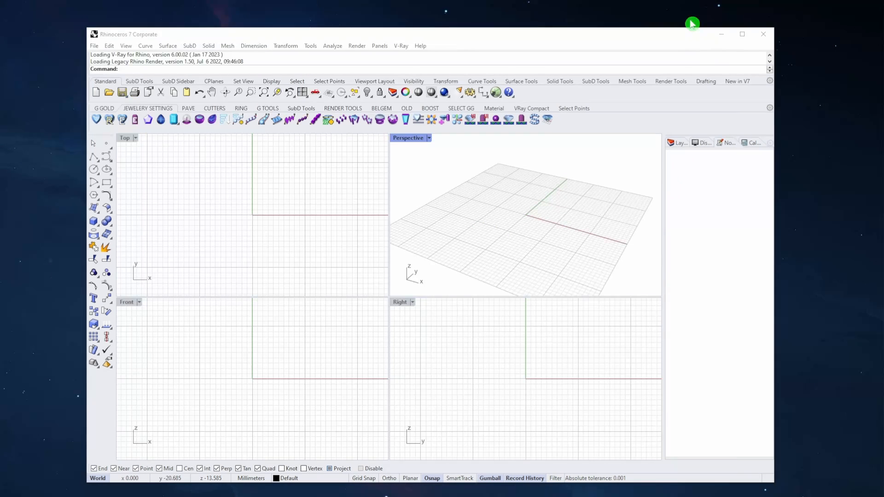
pyautogui.click(320, 241)
pyautogui.click(187, 92)
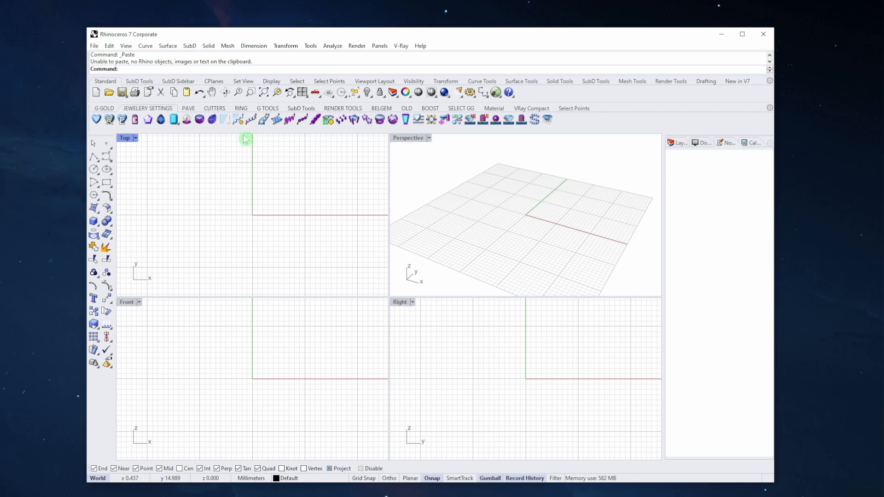
pyautogui.hotkey('ctrl', 'v')
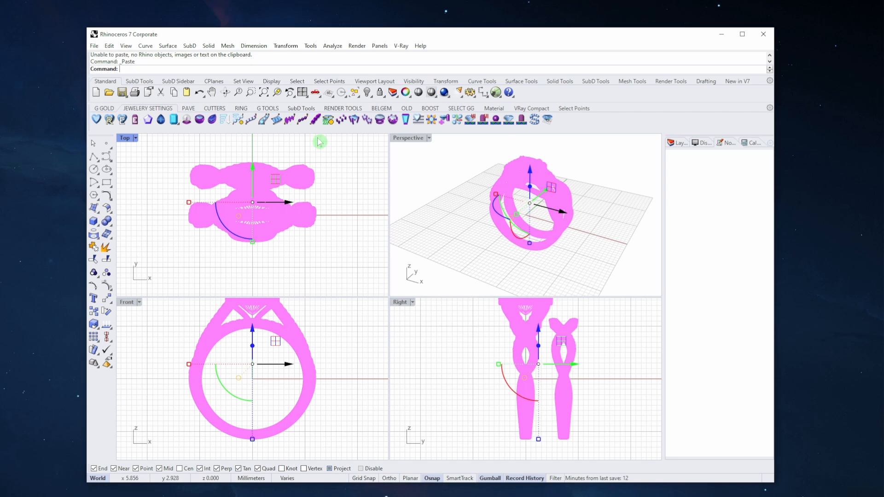
pyautogui.click(460, 221)
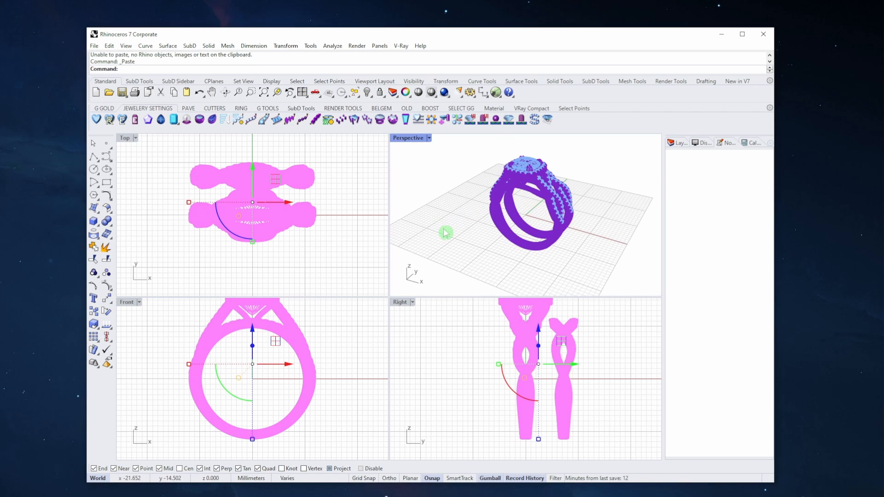
# Step: Maximize the Perspective viewport and set its display mode to Shaded
pyautogui.doubleClick(409, 139)
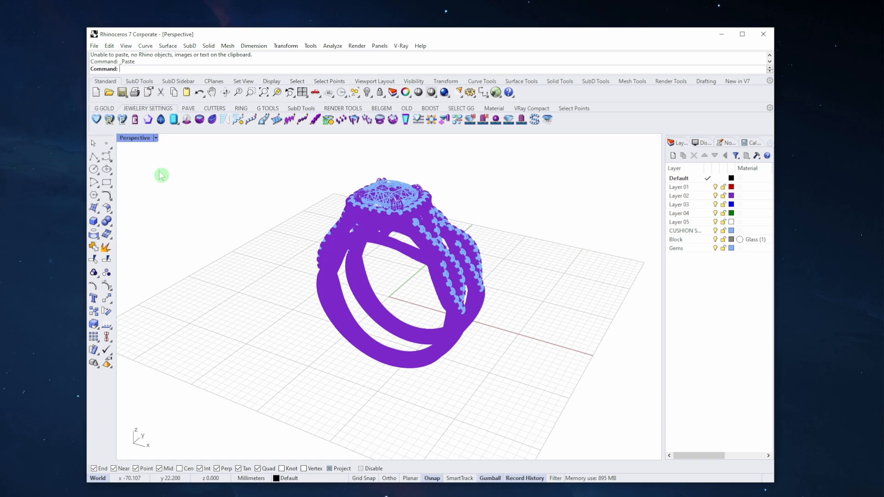
pyautogui.click(156, 137)
pyautogui.click(144, 173)
pyautogui.scroll(5, 368, 242)
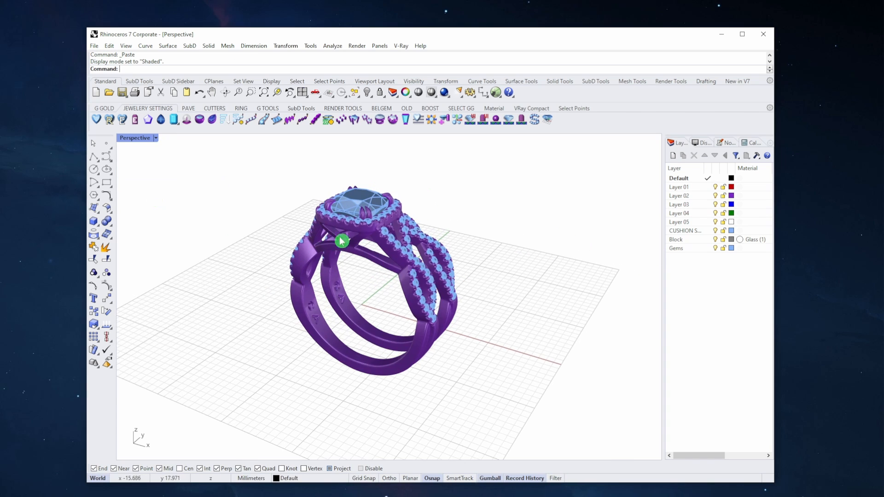
pyautogui.scroll(-3, 326, 246)
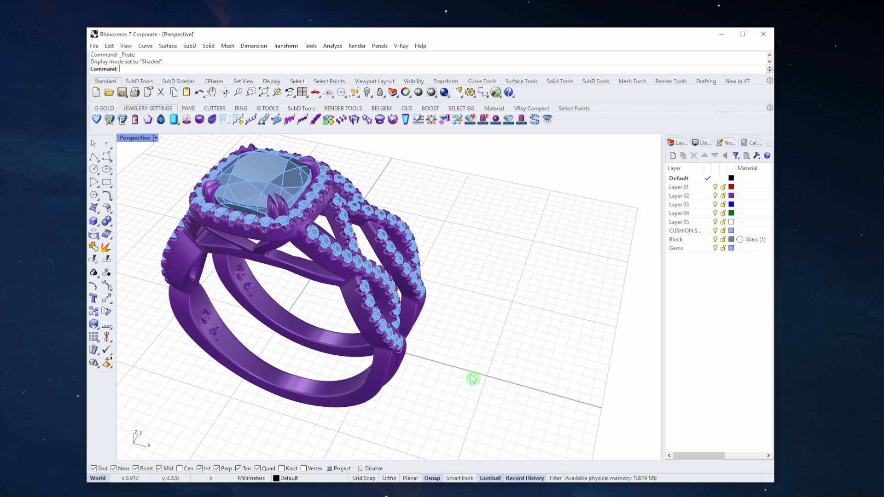
# Step: Toggle Layer 02 off and back on and select each ring to check its layer and grouping
pyautogui.click(714, 196)
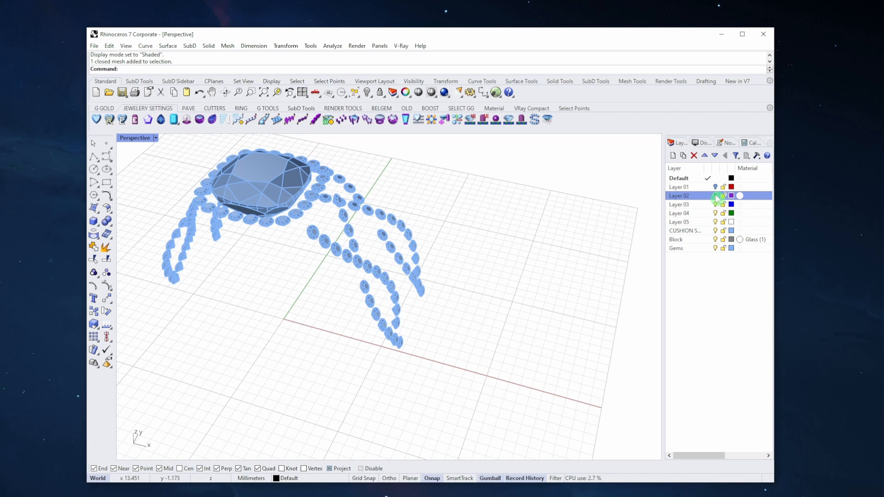
pyautogui.click(714, 196)
pyautogui.click(355, 294)
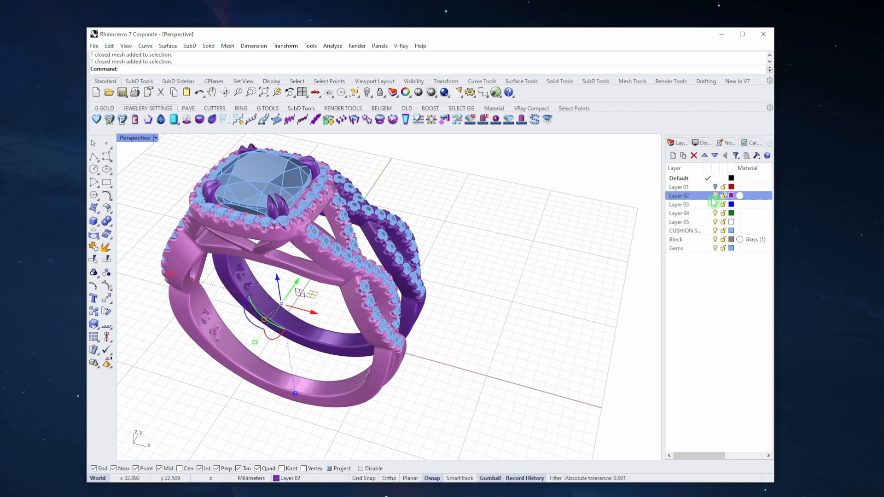
pyautogui.click(375, 258)
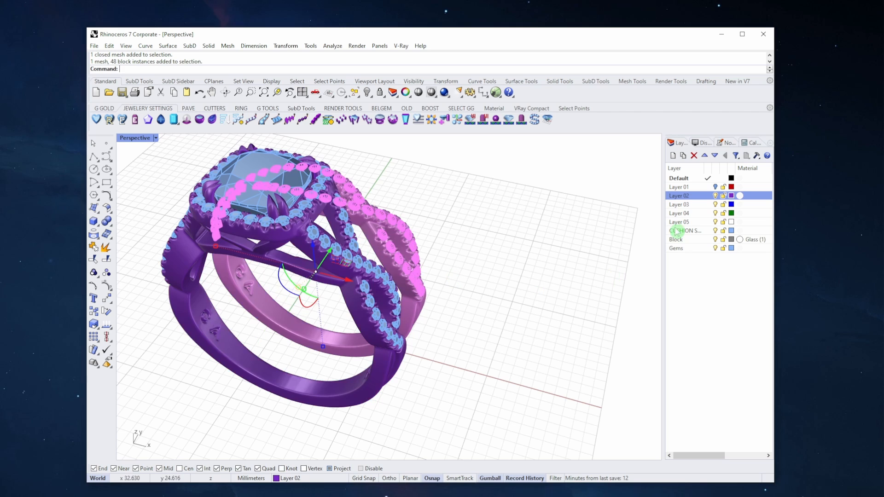
# Step: Ungroup the rear matching band from its pave stones
pyautogui.click(506, 196)
pyautogui.moveTo(507, 196); pyautogui.dragTo(365, 222, button='right')
pyautogui.click(367, 225)
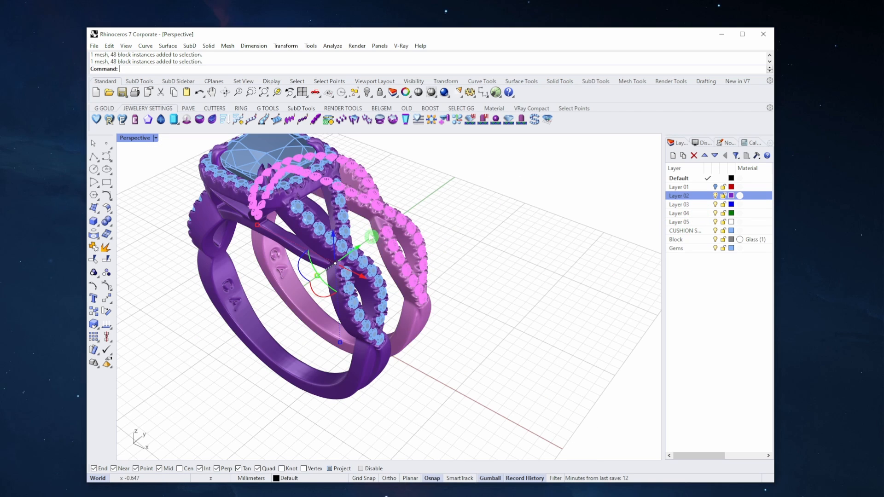
pyautogui.click(106, 272)
pyautogui.click(215, 322)
# Step: Move the matching band's metal mesh to Layer 03
pyautogui.click(325, 259)
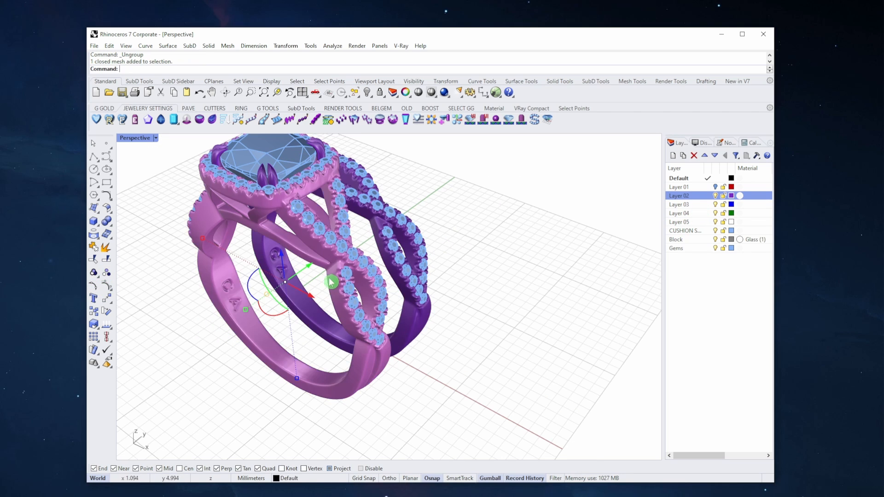
pyautogui.click(372, 227)
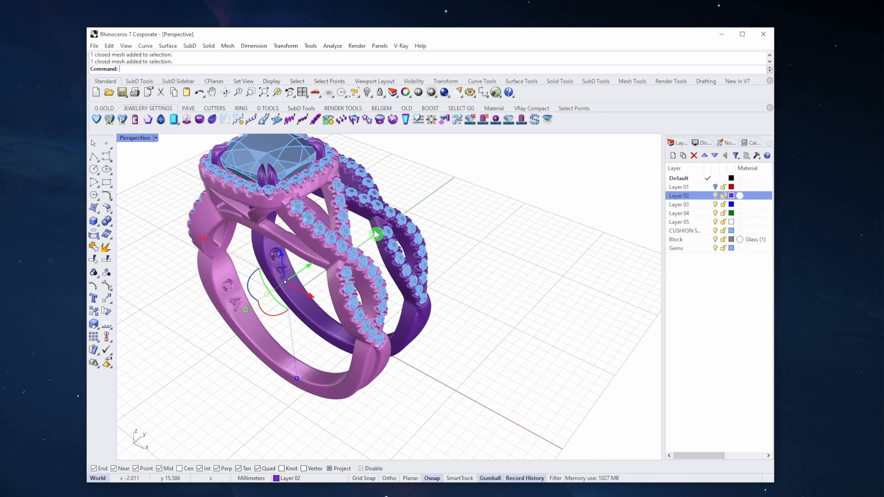
pyautogui.rightClick(706, 205)
pyautogui.click(720, 366)
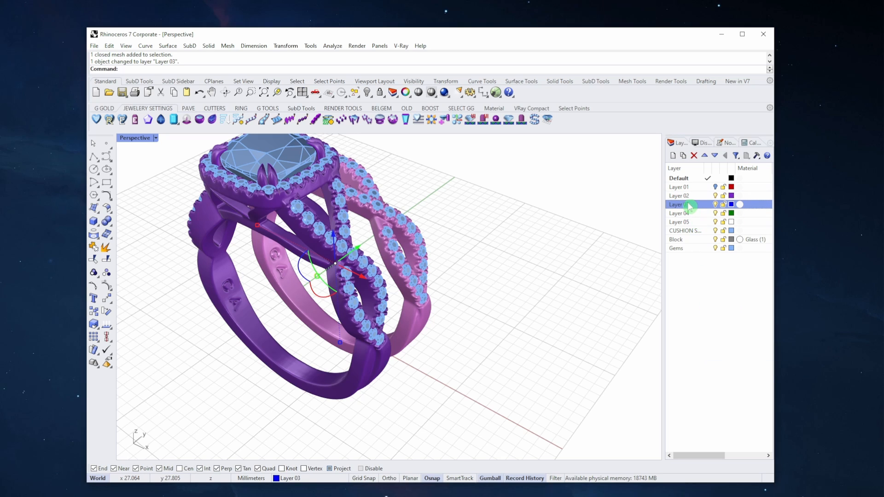
# Step: Rename Layer 03 to "matching band" and Layer 02 to "main ring"
pyautogui.doubleClick(675, 204)
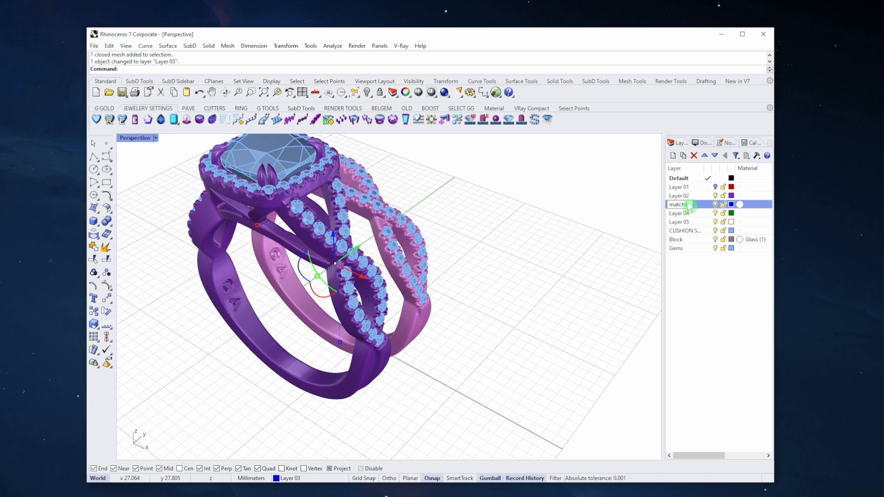
pyautogui.write('matching ba')
pyautogui.press('Return')
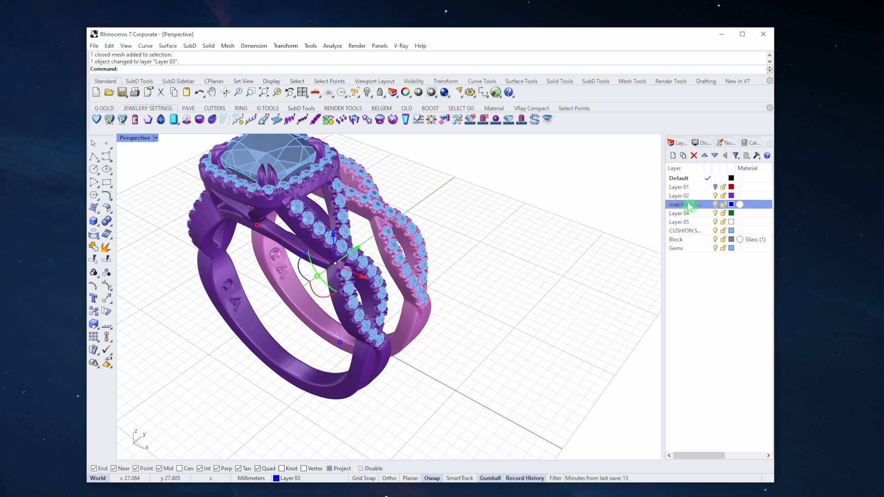
pyautogui.click(362, 363)
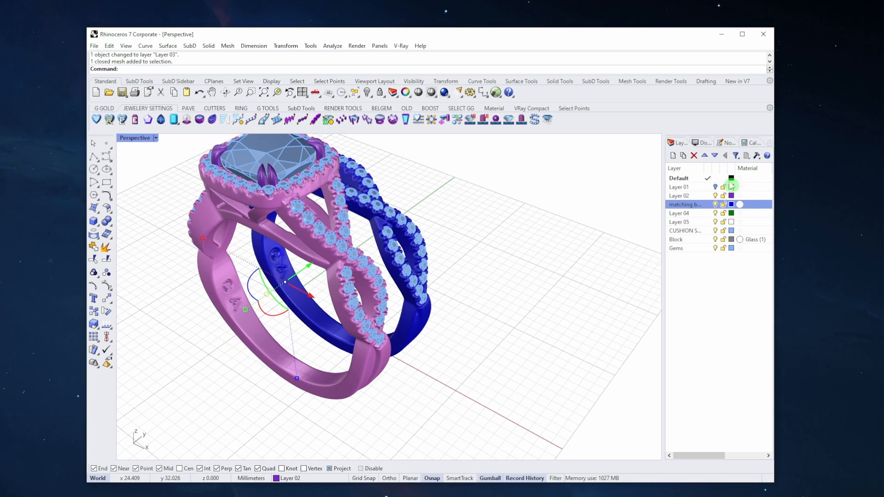
pyautogui.click(686, 196)
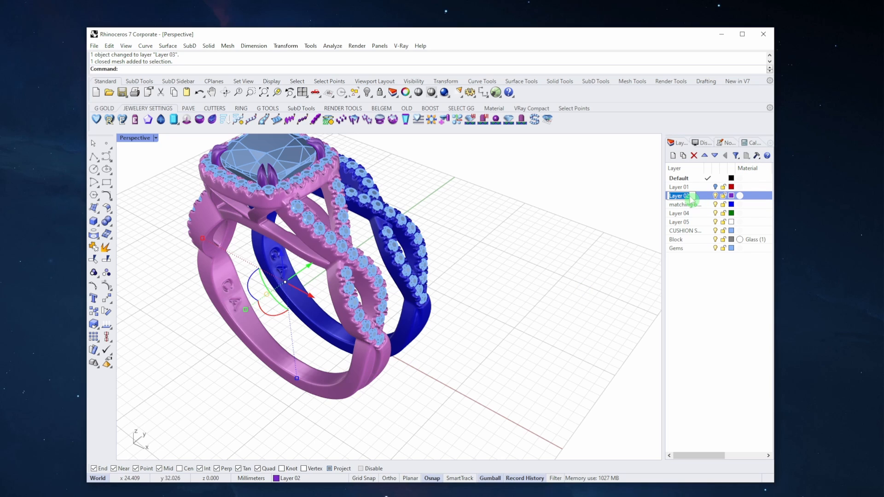
pyautogui.write('main r')
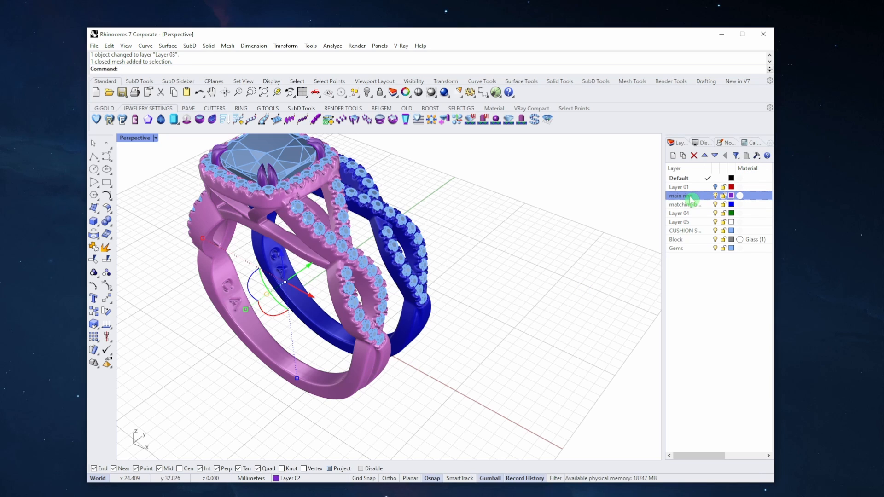
pyautogui.press('Return')
pyautogui.click(607, 234)
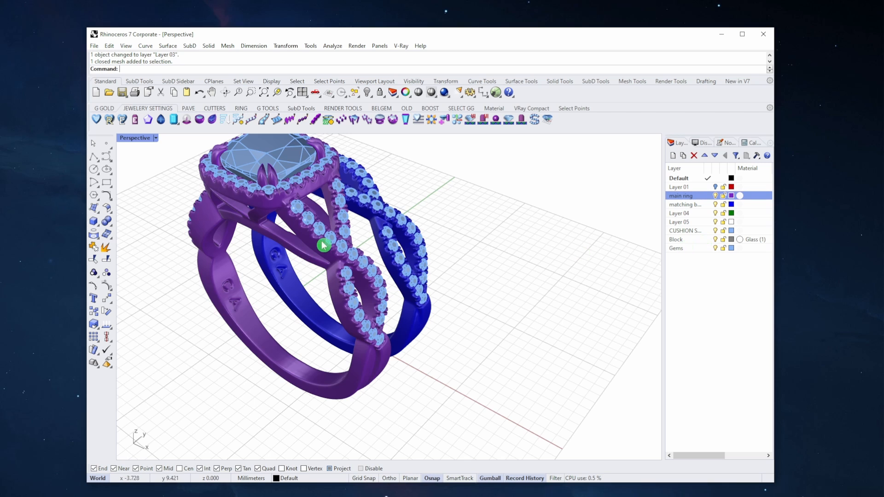
# Step: Select all pave stones on both sides of the matching band and group them
pyautogui.moveTo(540, 257); pyautogui.dragTo(372, 223, button='right')
pyautogui.scroll(6, 382, 278)
pyautogui.click(364, 259)
pyautogui.scroll(-5, 393, 303)
pyautogui.keyDown('shift'); pyautogui.click(407, 270); pyautogui.keyUp('shift')
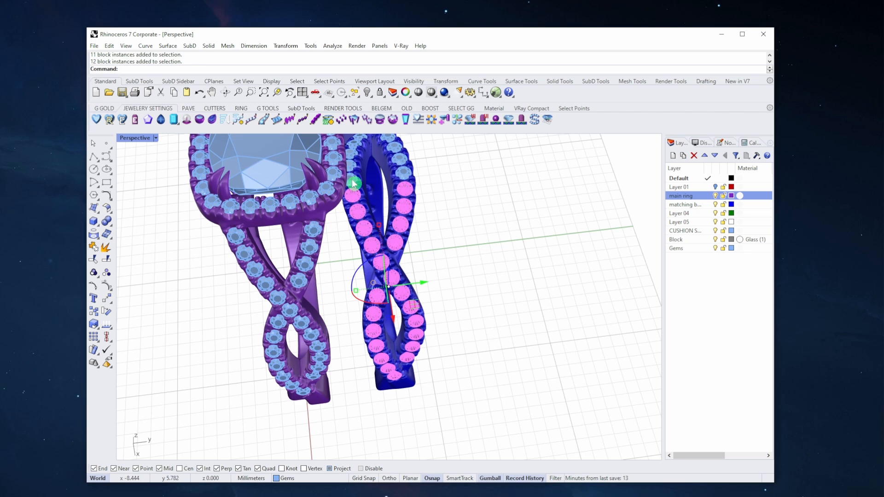
pyautogui.keyDown('shift'); pyautogui.click(353, 184); pyautogui.keyUp('shift')
pyautogui.keyDown('shift'); pyautogui.moveTo(355, 181); pyautogui.dragTo(444, 226, button='right'); pyautogui.keyUp('shift')
pyautogui.keyDown('shift'); pyautogui.click(349, 212); pyautogui.keyUp('shift')
pyautogui.keyDown('shift'); pyautogui.click(395, 219); pyautogui.keyUp('shift')
pyautogui.keyDown('shift'); pyautogui.click(370, 255); pyautogui.keyUp('shift')
pyautogui.moveTo(382, 269); pyautogui.dragTo(571, 175, button='right')
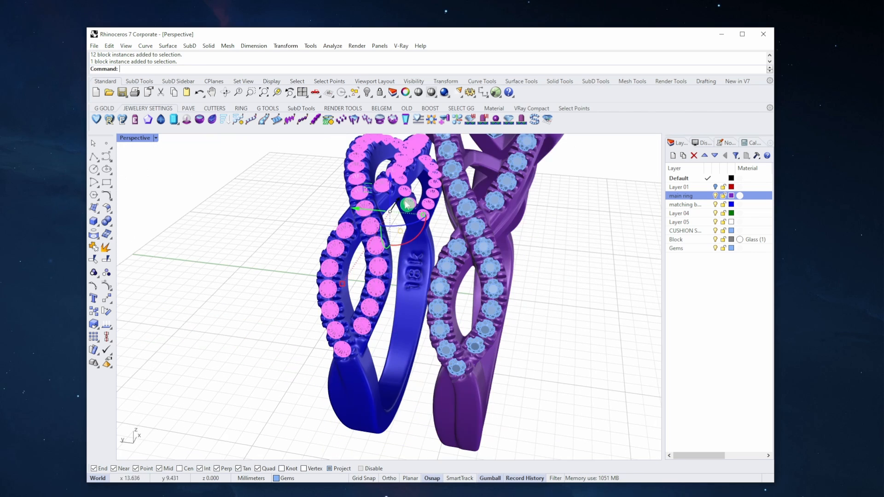
pyautogui.moveTo(409, 203); pyautogui.dragTo(388, 178, button='right')
pyautogui.click(93, 273)
# Step: Create a layer named MB PAVE and move the grouped matching-band stones onto it
pyautogui.moveTo(439, 314); pyautogui.dragTo(636, 241, button='right')
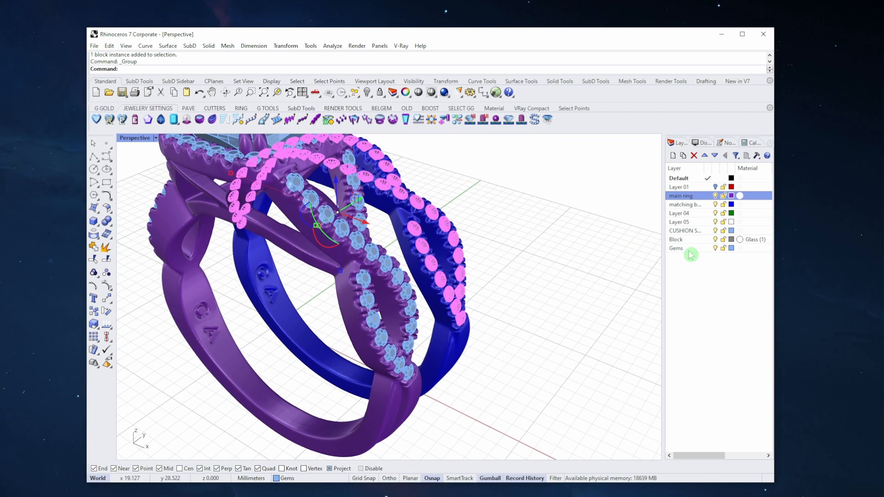
pyautogui.click(672, 156)
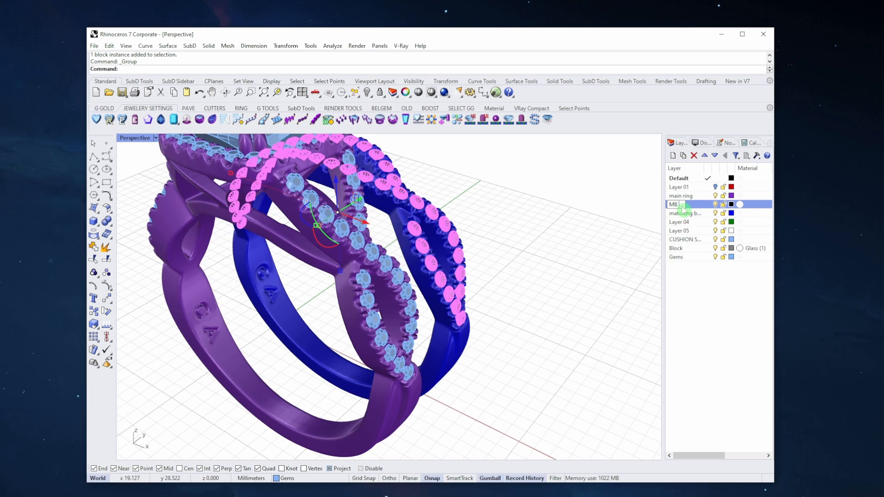
pyautogui.write('PAVE')
pyautogui.press('Return')
pyautogui.rightClick(682, 207)
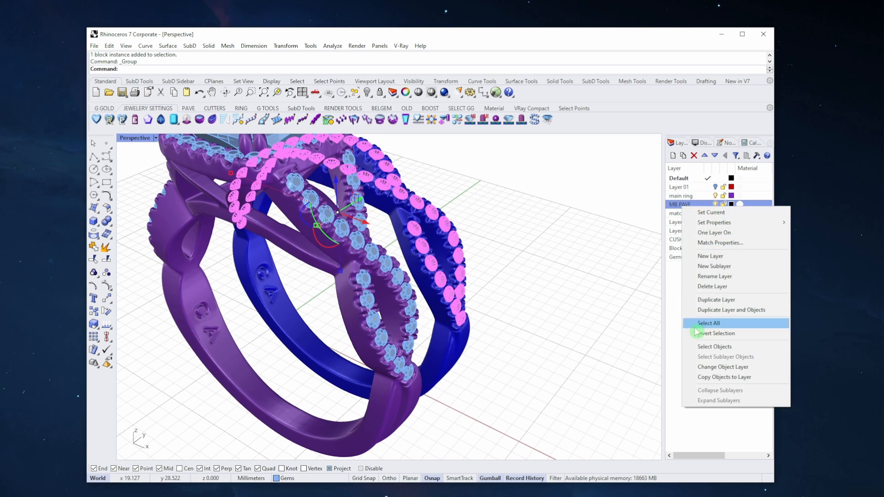
pyautogui.click(711, 367)
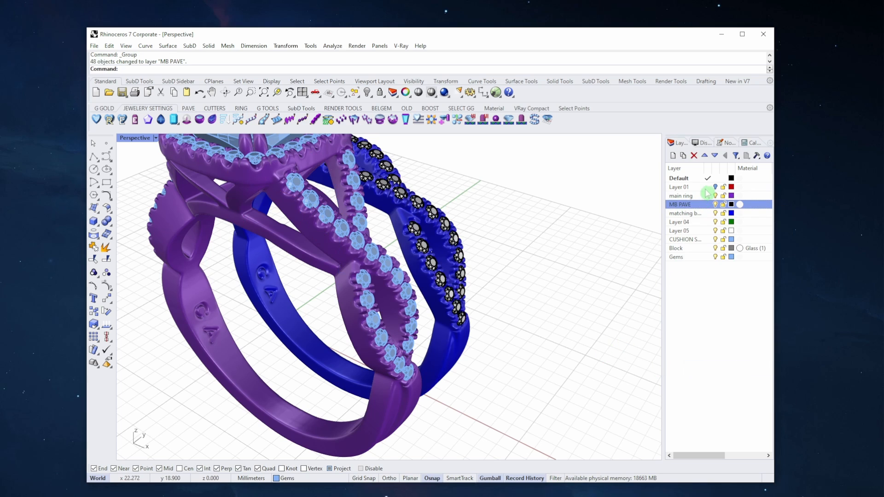
# Step: Change the MB PAVE layer's colour to light lavender
pyautogui.click(731, 204)
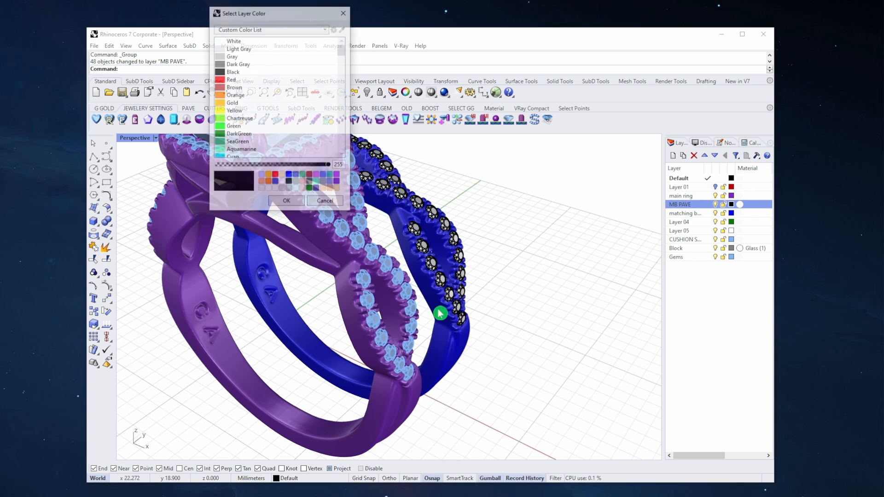
pyautogui.click(262, 177)
pyautogui.click(286, 202)
pyautogui.moveTo(501, 205); pyautogui.dragTo(454, 244, button='right')
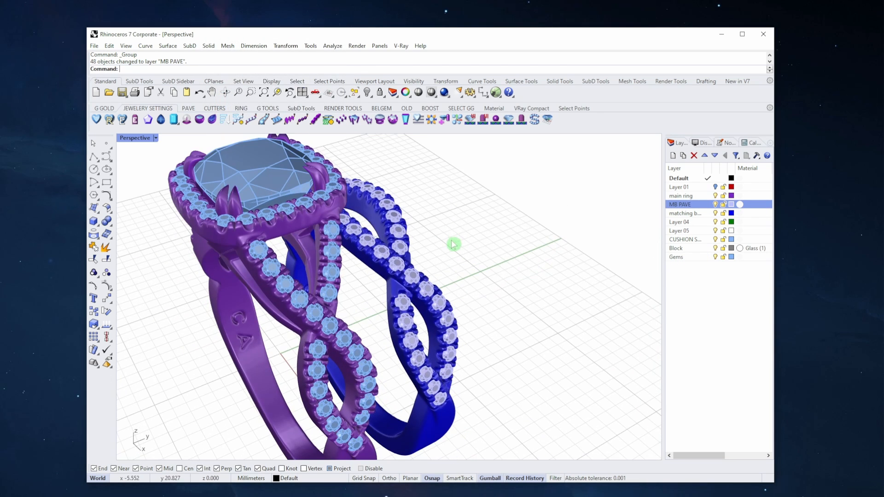
# Step: Move the MB PAVE layer directly below the matching band layer and hide both layers
pyautogui.click(714, 155)
pyautogui.click(714, 204)
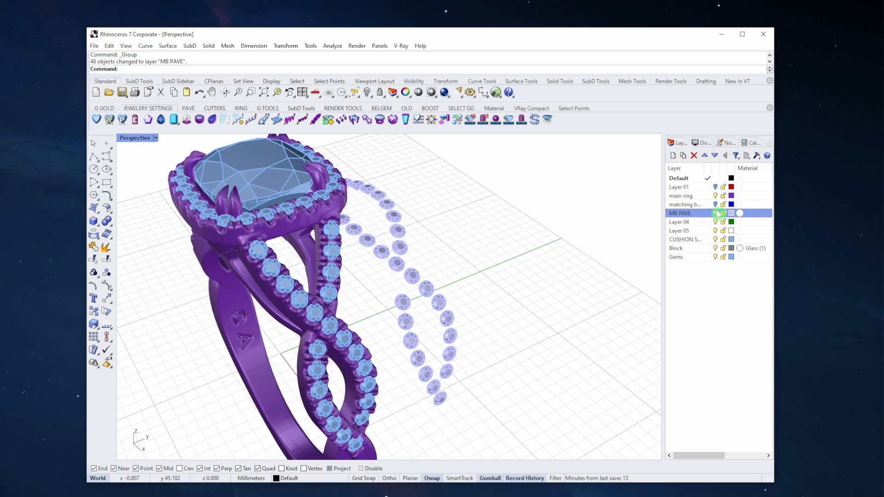
pyautogui.moveTo(455, 276); pyautogui.dragTo(428, 277, button='right')
# Step: Select the center stone and toggle the Gems layer off and on to check which stones it holds
pyautogui.click(368, 266)
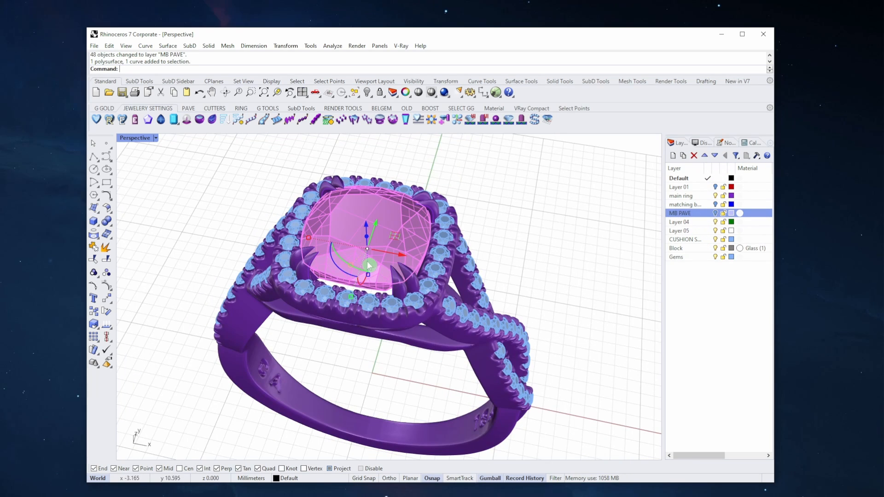
pyautogui.click(715, 258)
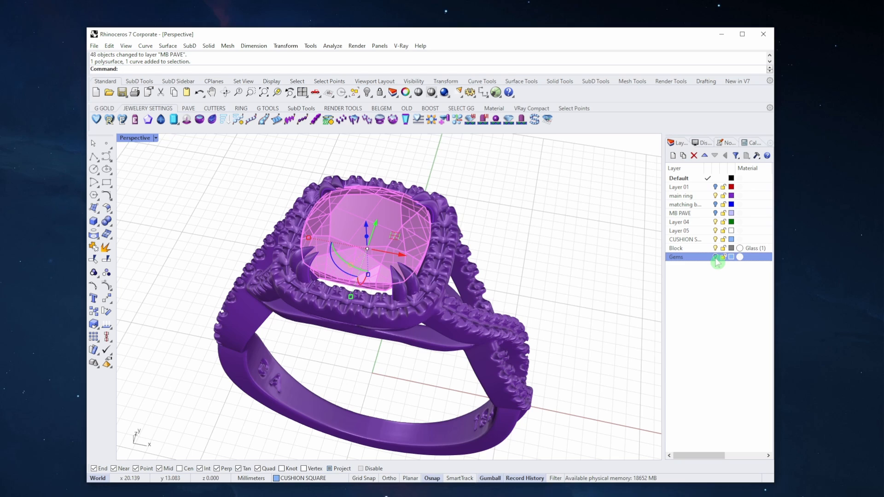
pyautogui.click(716, 257)
# Step: Rename the Gems layer to "ring pave"
pyautogui.click(679, 266)
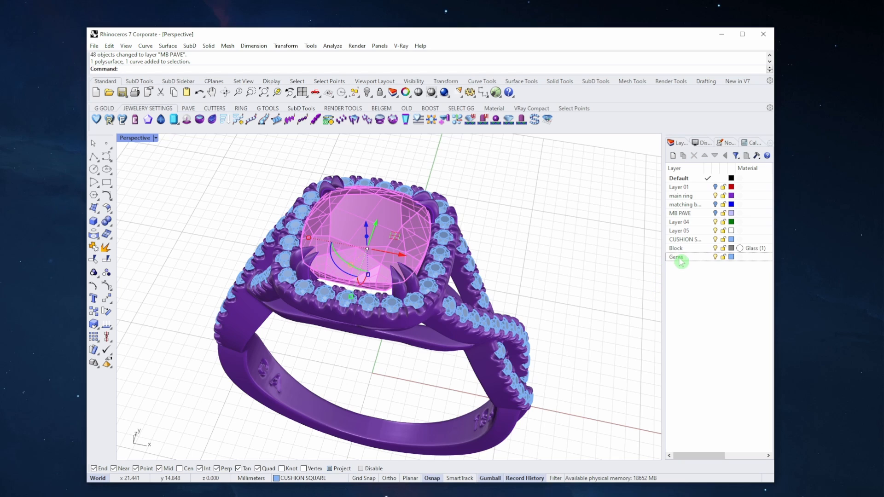
pyautogui.click(681, 260)
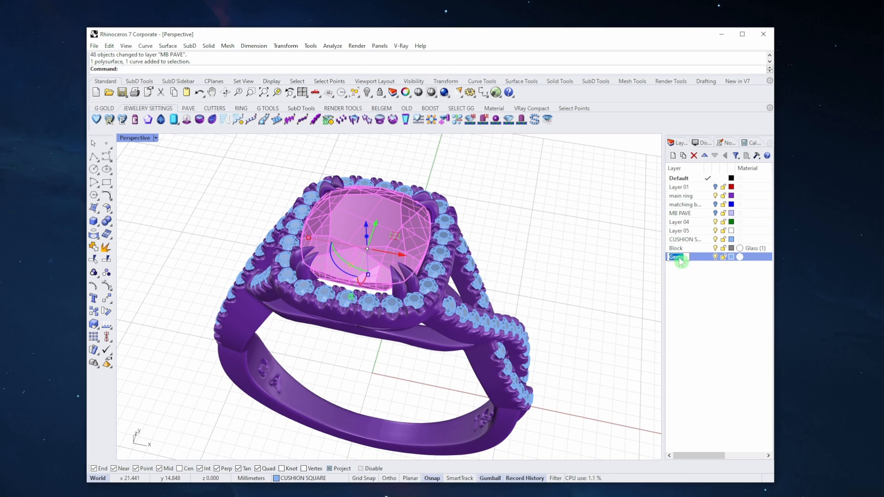
pyautogui.write('ring pave')
pyautogui.press('Return')
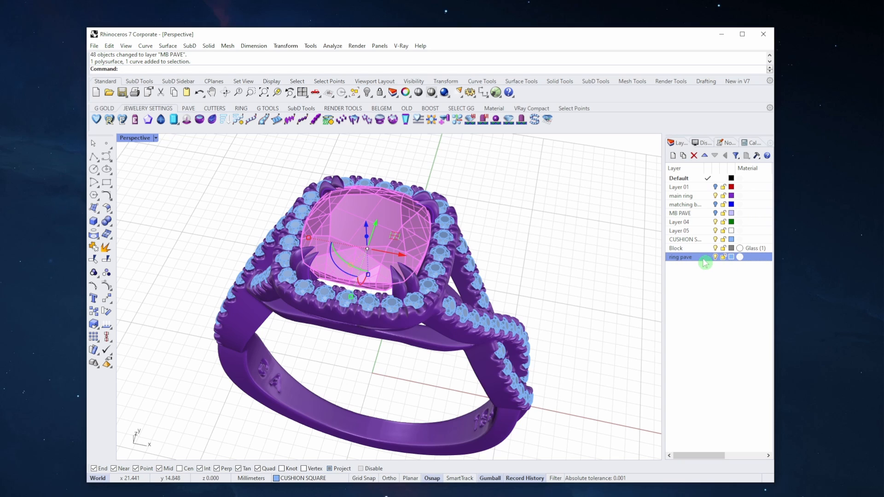
# Step: Move the ring pave layer up the layer list to directly below the main ring layer
pyautogui.click(704, 155)
pyautogui.click(704, 155)
pyautogui.click(704, 156)
pyautogui.click(704, 155)
pyautogui.click(704, 155)
pyautogui.click(704, 155)
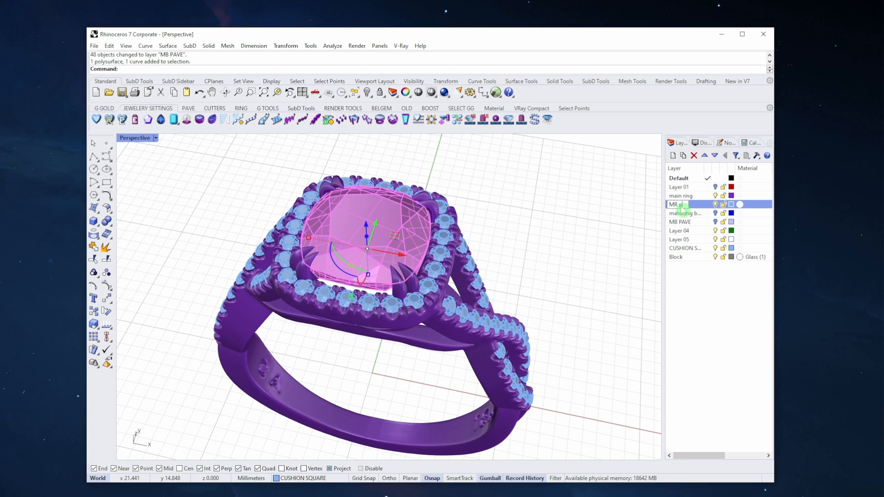
# Step: Rename the ring pave layer to "MR pave" and hide that layer
pyautogui.press('Return')
pyautogui.click(517, 272)
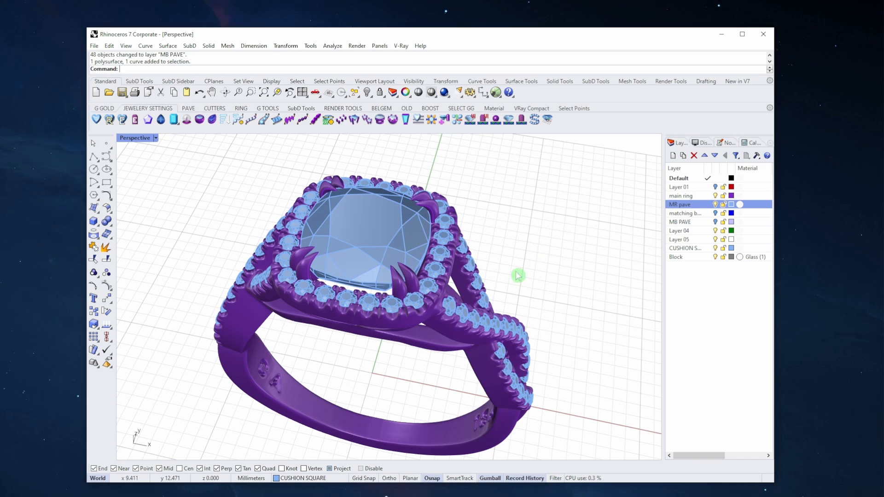
pyautogui.click(714, 204)
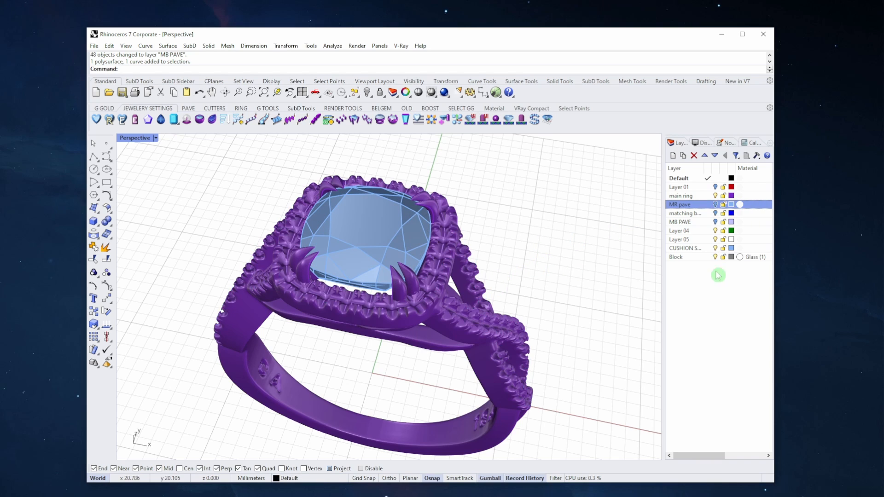
# Step: Toggle the CUSHION SQUARE layer off and on, and rename it to "CEnTER ST"
pyautogui.click(715, 248)
pyautogui.click(715, 248)
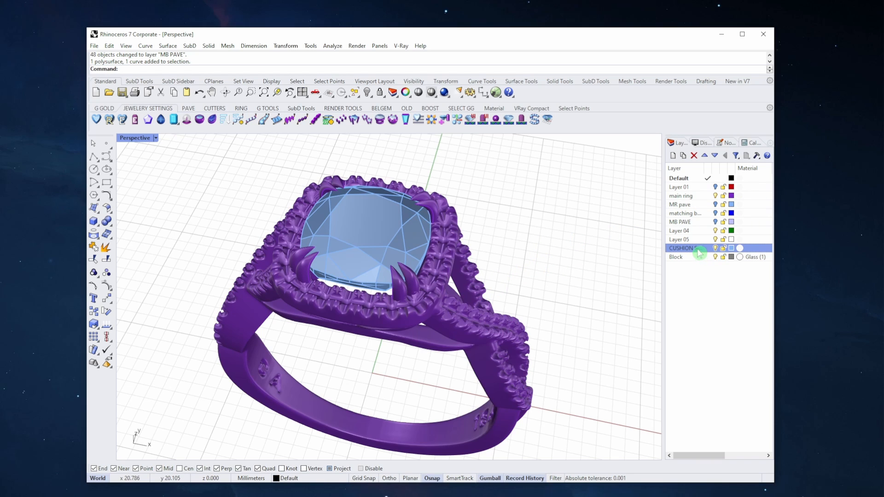
pyautogui.click(694, 248)
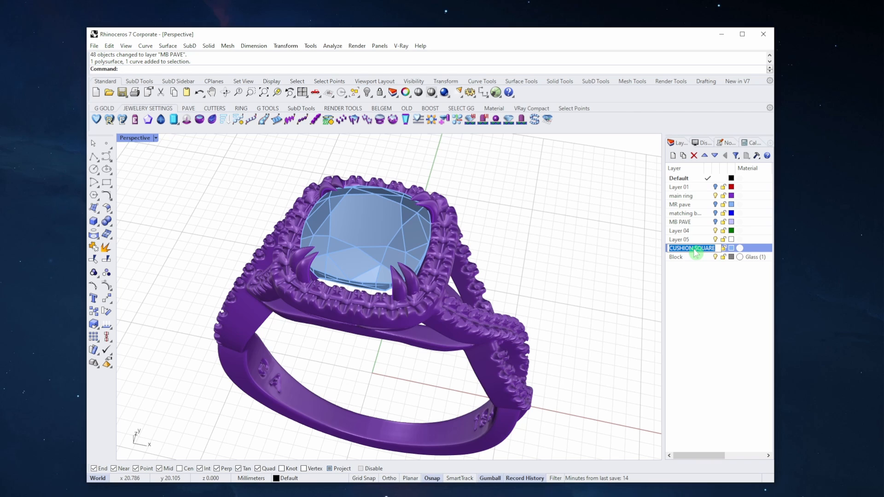
pyautogui.write('CEnTER ST')
pyautogui.press('Return')
# Step: Set the CEnTER ST layer's colour to dark blue to distinguish the center stone from the pave
pyautogui.click(730, 249)
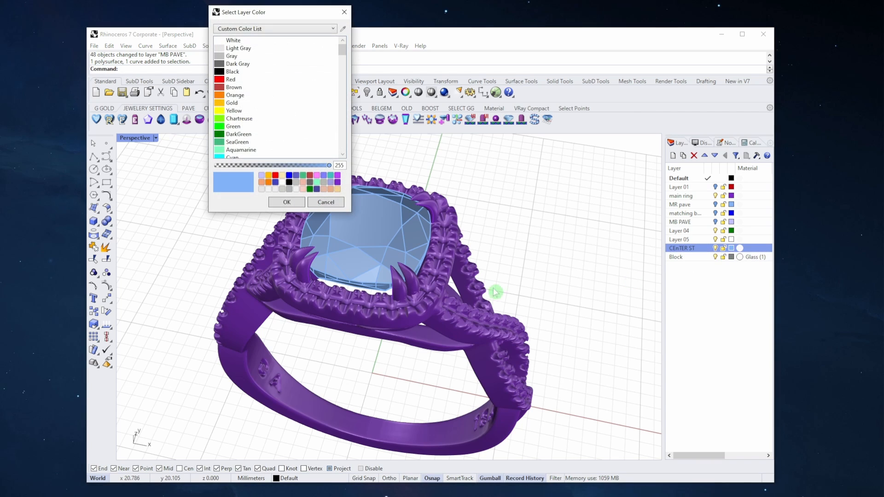
pyautogui.click(276, 182)
pyautogui.click(283, 202)
pyautogui.moveTo(529, 237); pyautogui.dragTo(542, 249, button='right')
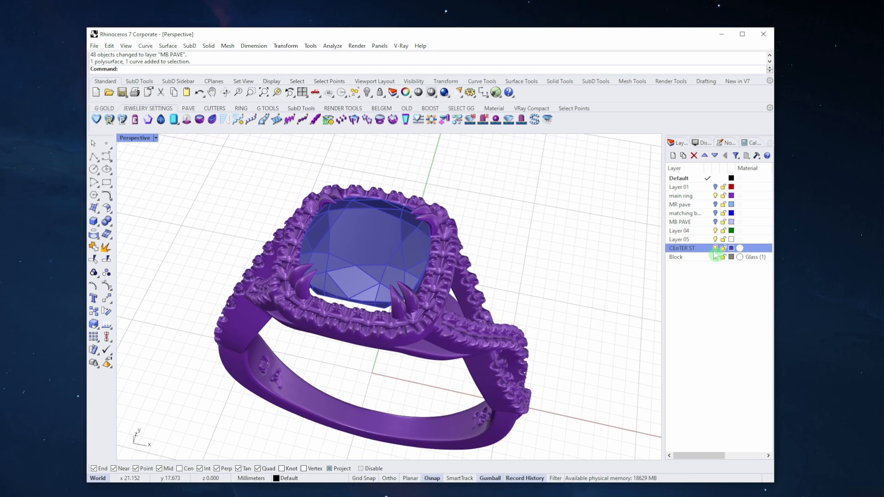
# Step: Move the CEnTER ST layer up the layer list to directly below the main ring layer
pyautogui.click(709, 157)
pyautogui.click(708, 157)
pyautogui.click(708, 157)
pyautogui.click(708, 157)
pyautogui.click(709, 157)
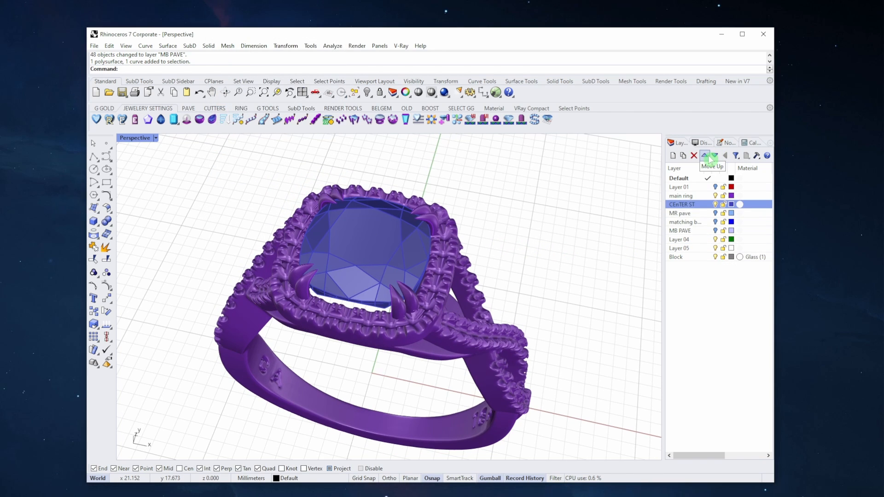
# Step: Rename the main ring layer to "MR" and toggle the MR and CEnTER ST layers off and on to check them
pyautogui.click(678, 197)
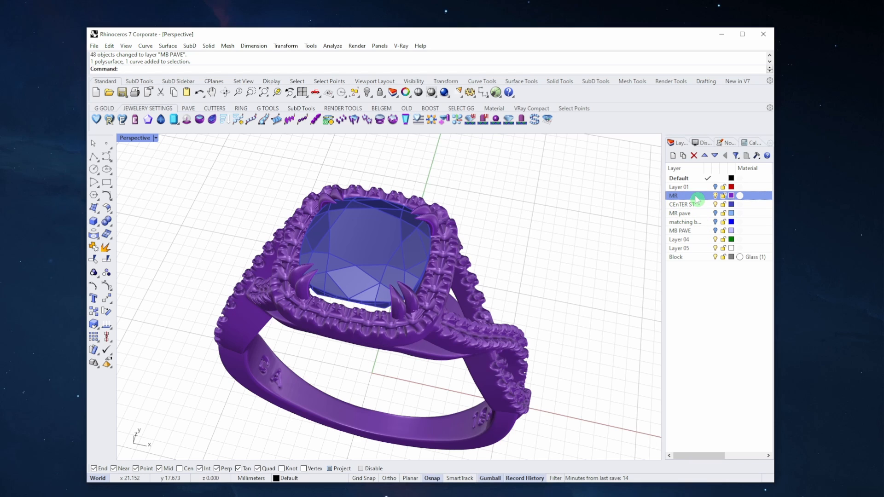
pyautogui.click(715, 198)
pyautogui.click(715, 198)
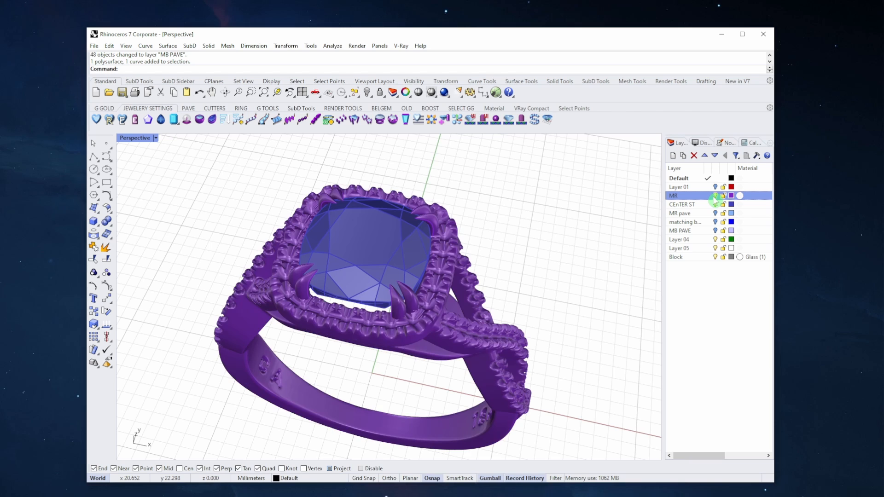
pyautogui.click(715, 205)
pyautogui.click(715, 205)
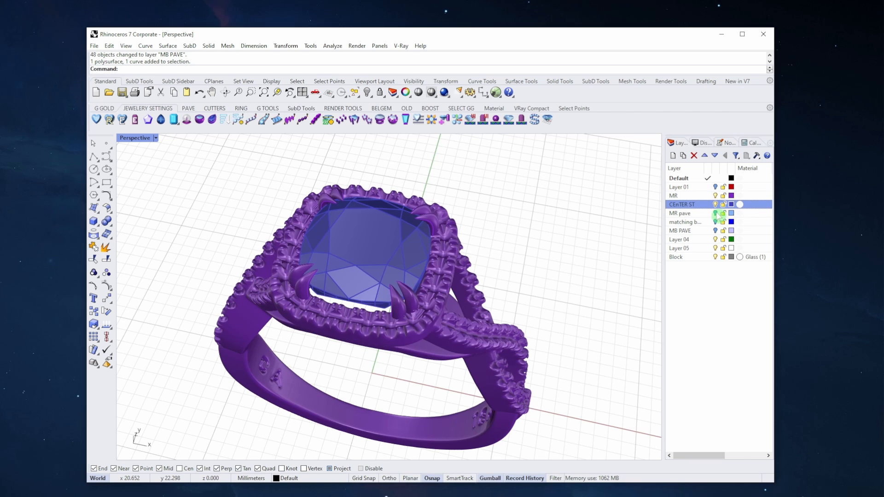
# Step: Show the MR pave, matching band and MB PAVE layers and inspect both rings from the side
pyautogui.click(715, 213)
pyautogui.click(715, 222)
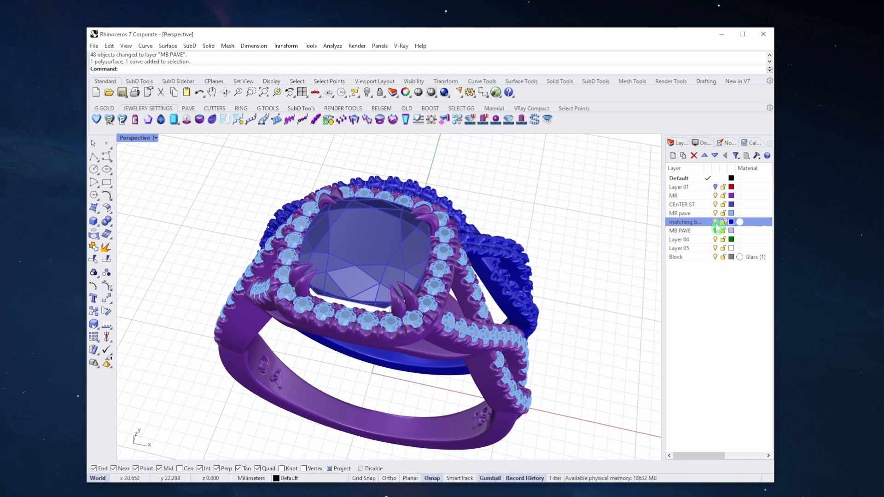
pyautogui.click(715, 230)
pyautogui.moveTo(511, 189); pyautogui.dragTo(369, 260, button='right')
pyautogui.scroll(-5, 412, 193)
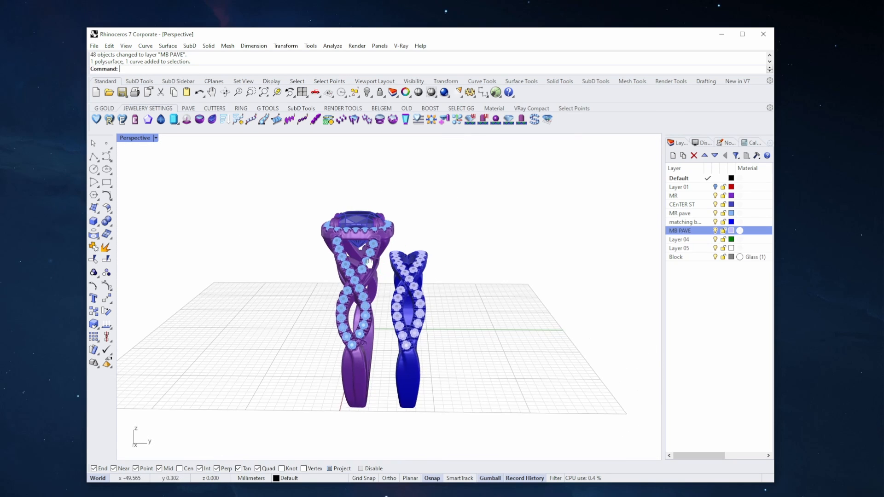
pyautogui.moveTo(369, 261); pyautogui.dragTo(410, 267, button='right')
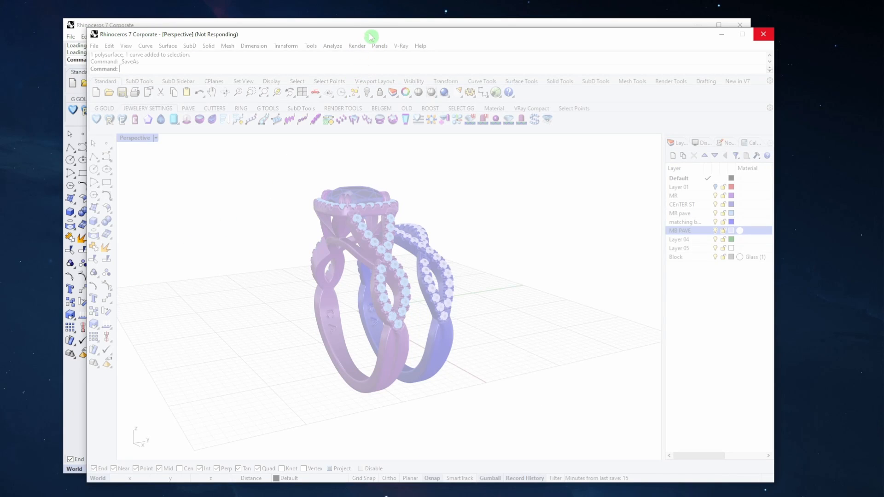
# Step: Switch to the empty Rhino window and draw a rectangular four-corner surface around the origin in the Top view with Ortho on
pyautogui.click(373, 26)
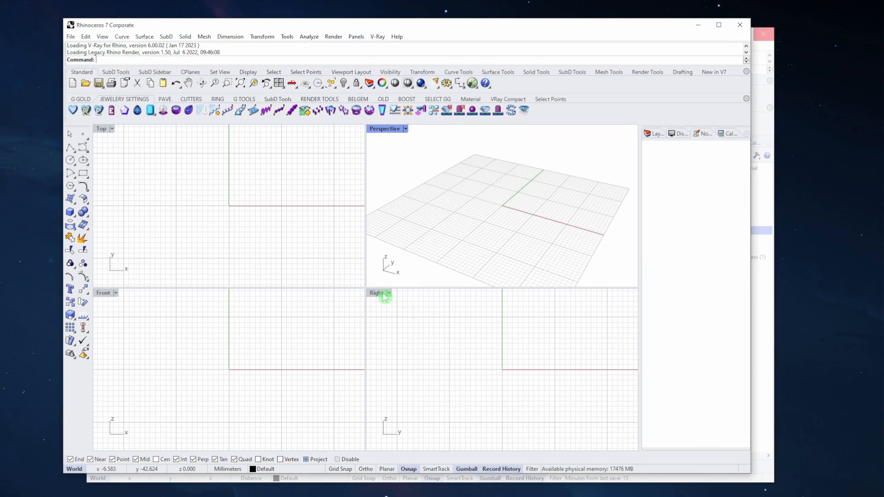
pyautogui.click(70, 198)
pyautogui.scroll(-4, 208, 215)
pyautogui.press('F8')
pyautogui.click(204, 200)
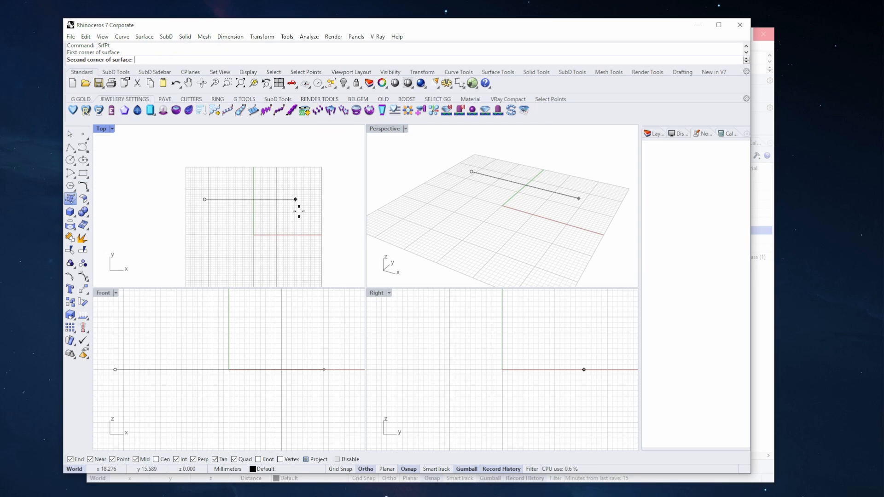
pyautogui.click(306, 199)
pyautogui.click(299, 270)
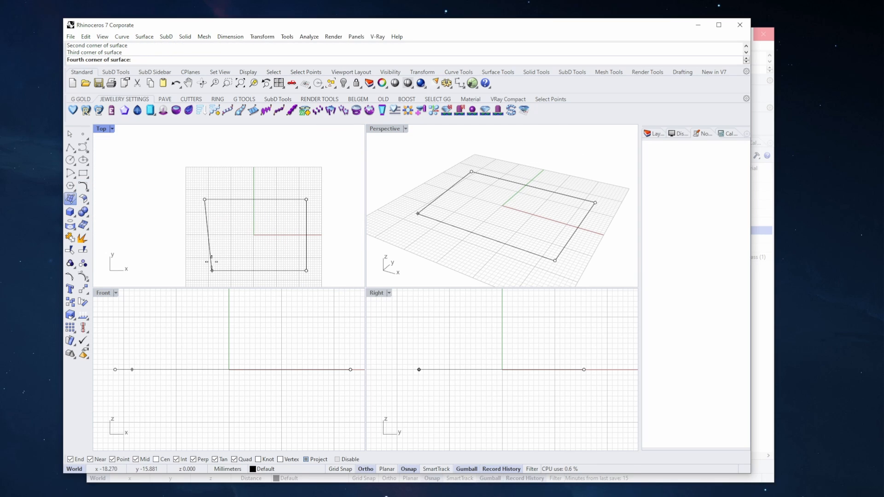
pyautogui.click(205, 270)
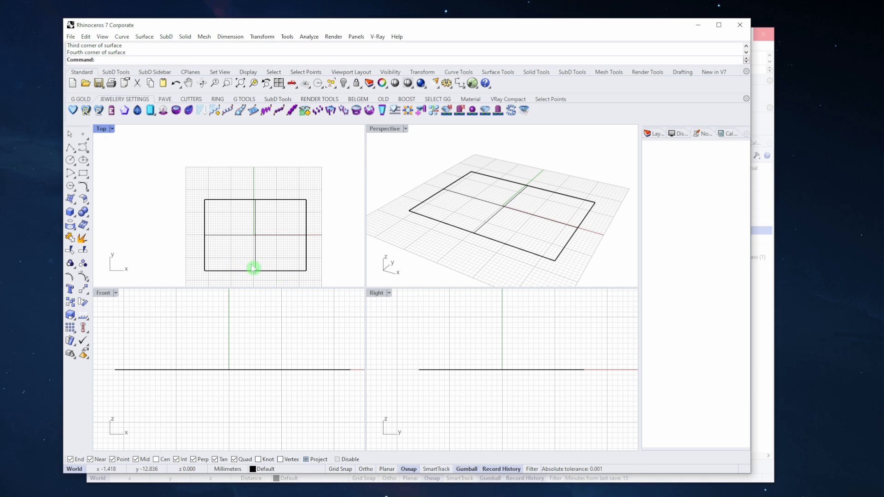
# Step: Scale the flat surface up uniformly well beyond the grid and maximize the Right view
pyautogui.scroll(-6, 253, 266)
pyautogui.moveTo(256, 267); pyautogui.dragTo(256, 239, button='right')
pyautogui.click(255, 239)
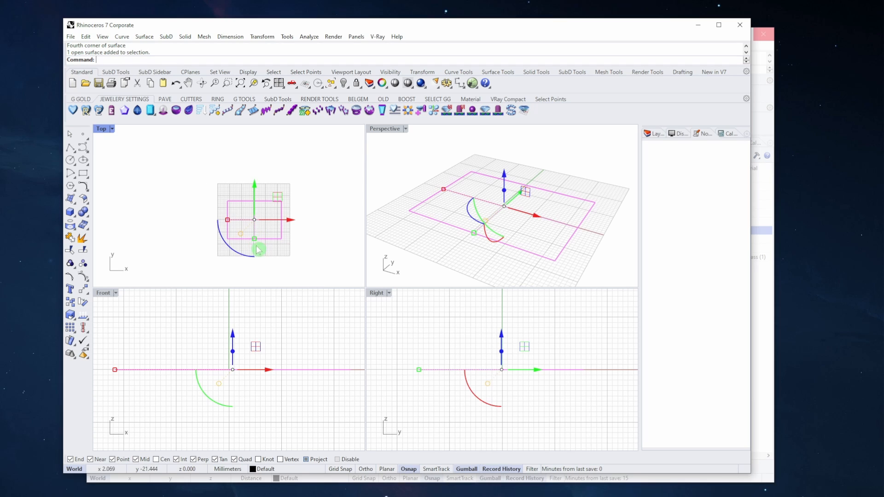
pyautogui.keyDown('shift'); pyautogui.moveTo(253, 240); pyautogui.dragTo(255, 275); pyautogui.keyUp('shift')
pyautogui.scroll(-4, 255, 275)
pyautogui.moveTo(246, 261); pyautogui.dragTo(250, 229, button='right')
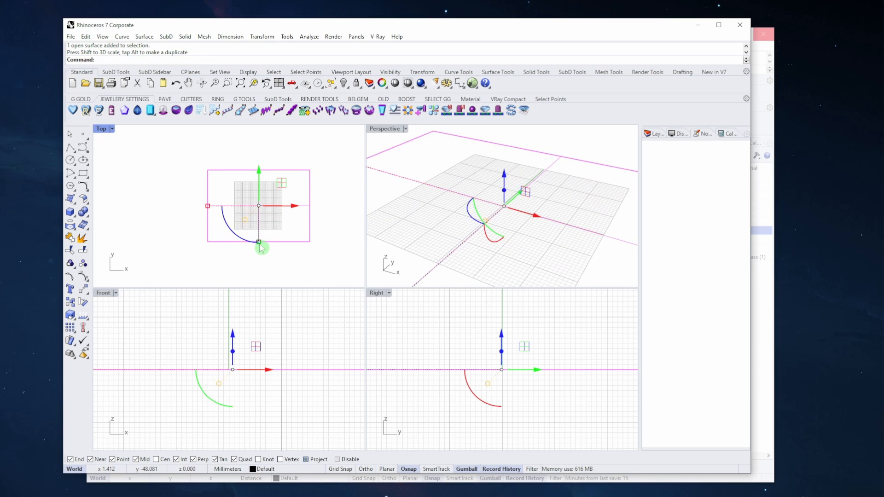
pyautogui.keyDown('shift'); pyautogui.moveTo(259, 243); pyautogui.dragTo(259, 255); pyautogui.keyUp('shift')
pyautogui.doubleClick(387, 297)
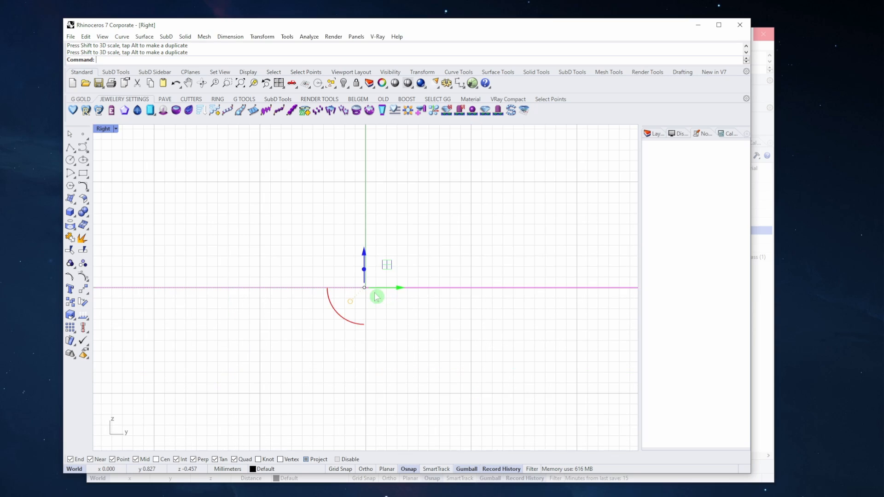
pyautogui.scroll(-6, 386, 296)
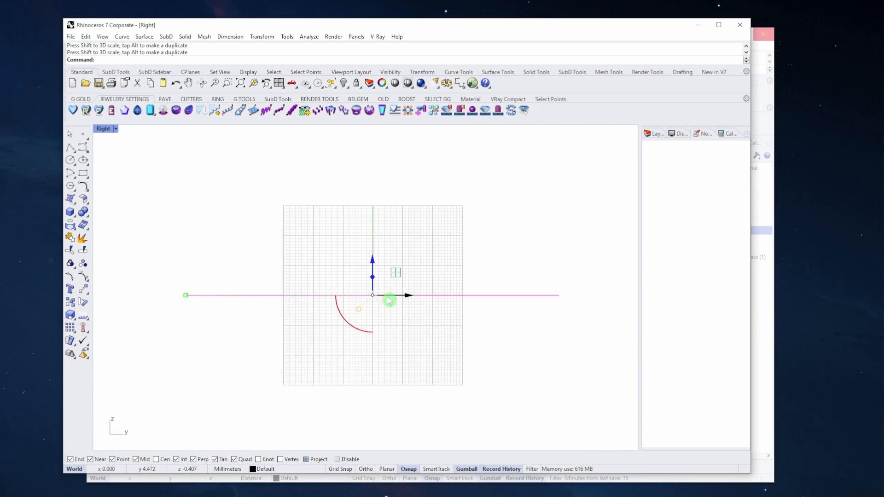
# Step: Try to bend one half of the surface upward, with the spine running from its midpoint to its end
pyautogui.click(87, 292)
pyautogui.click(94, 319)
pyautogui.click(336, 296)
pyautogui.click(457, 295)
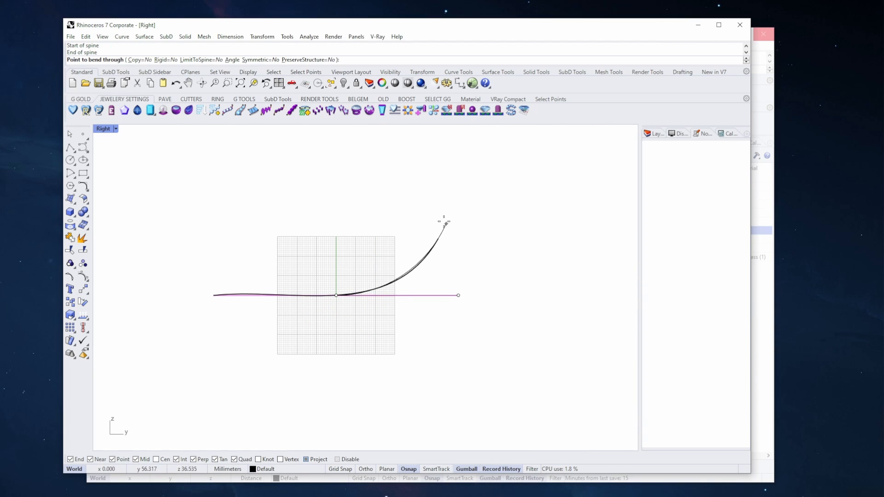
pyautogui.click(432, 228)
pyautogui.hotkey('ctrl', 'z')
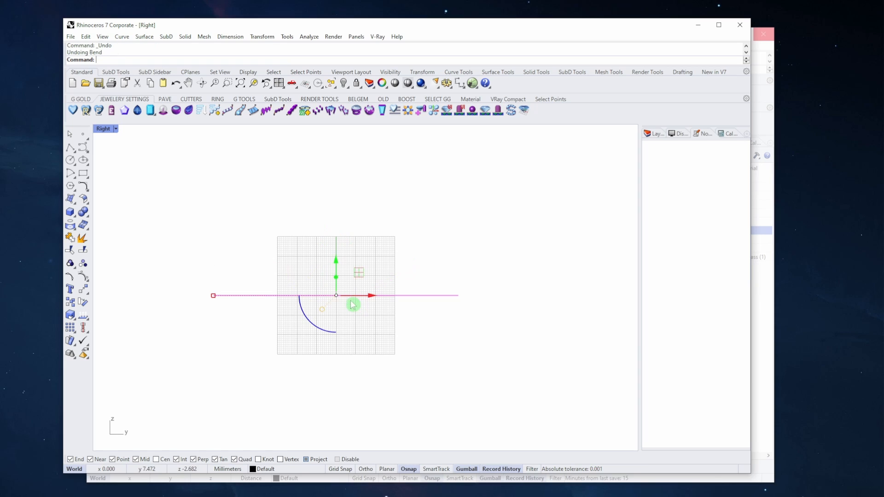
# Step: Bend the surface's positive-Y half upward from its midpoint into a curved backdrop, and shift it slightly along positive Y
pyautogui.rightClick(345, 304)
pyautogui.click(336, 296)
pyautogui.click(457, 295)
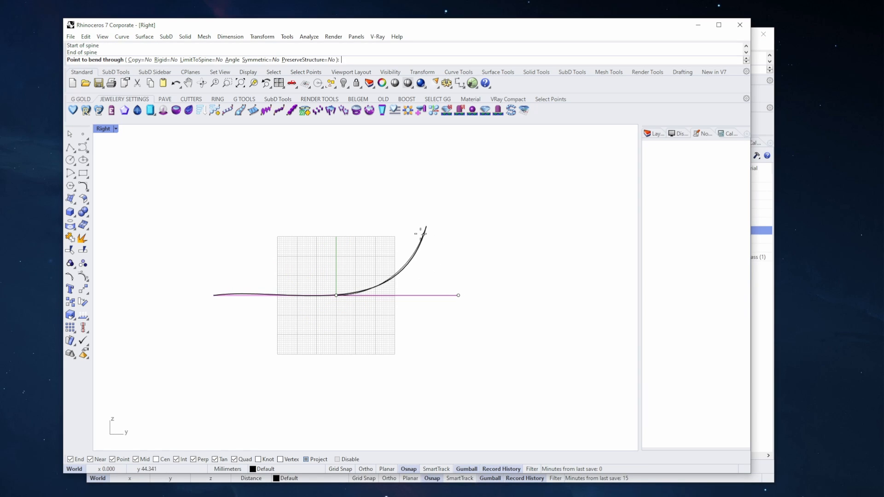
pyautogui.click(413, 225)
pyautogui.moveTo(373, 275); pyautogui.dragTo(398, 279, button='right')
pyautogui.keyDown('ctrl'); pyautogui.moveTo(398, 279); pyautogui.dragTo(400, 260, button='right'); pyautogui.keyUp('ctrl')
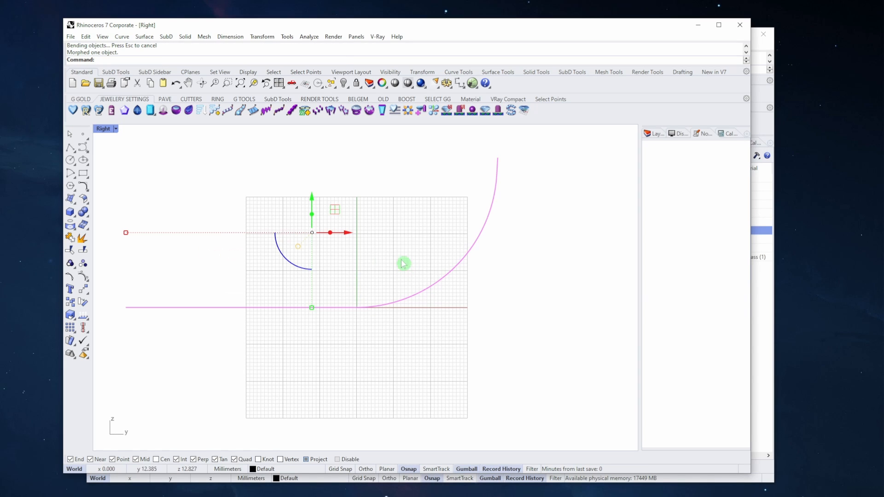
pyautogui.moveTo(349, 234); pyautogui.dragTo(384, 234)
# Step: Show the bent backdrop surface in the Perspective view with the Shaded display mode
pyautogui.hotkey('ctrl', 'F4')
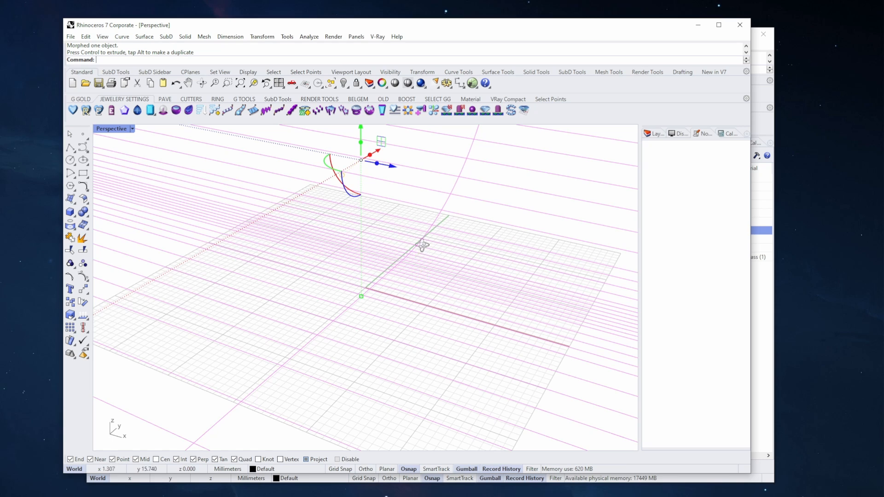
pyautogui.moveTo(422, 246)
pyautogui.mouseDown(button='right')
pyautogui.moveTo(417, 276)
pyautogui.moveTo(422, 264)
pyautogui.moveTo(406, 267)
pyautogui.moveTo(401, 258)
pyautogui.mouseUp(button='right')
pyautogui.click(111, 128)
pyautogui.click(113, 157)
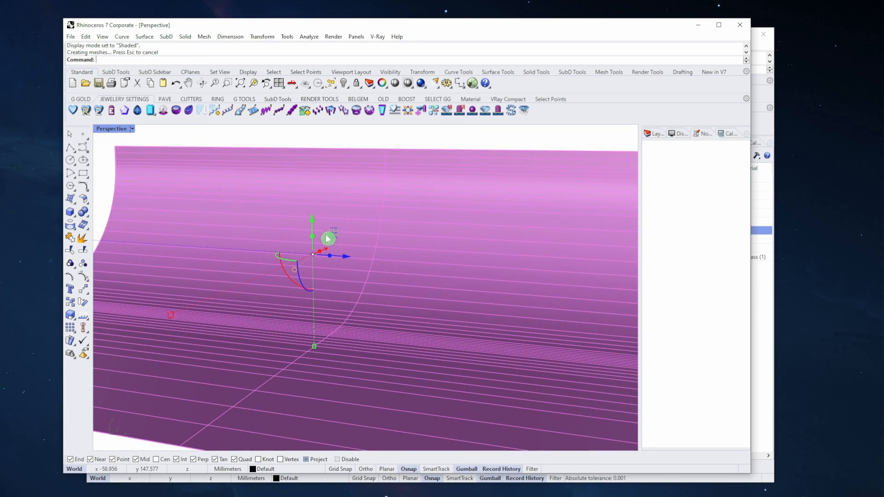
pyautogui.moveTo(326, 239); pyautogui.dragTo(406, 252, button='right')
pyautogui.click(393, 158)
pyautogui.scroll(4, 371, 273)
pyautogui.hotkey('ctrl', 'z')
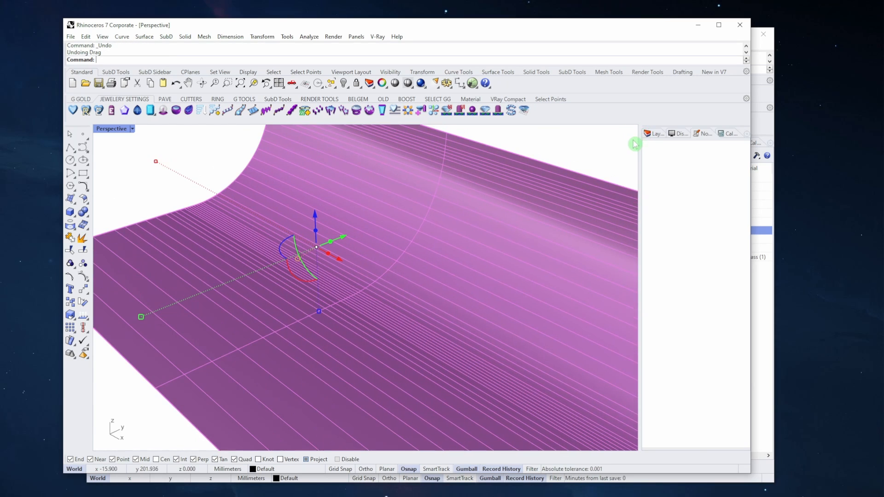
# Step: Assign the backdrop surface to Layer 05 and set that layer's colour to light gray
pyautogui.rightClick(687, 217)
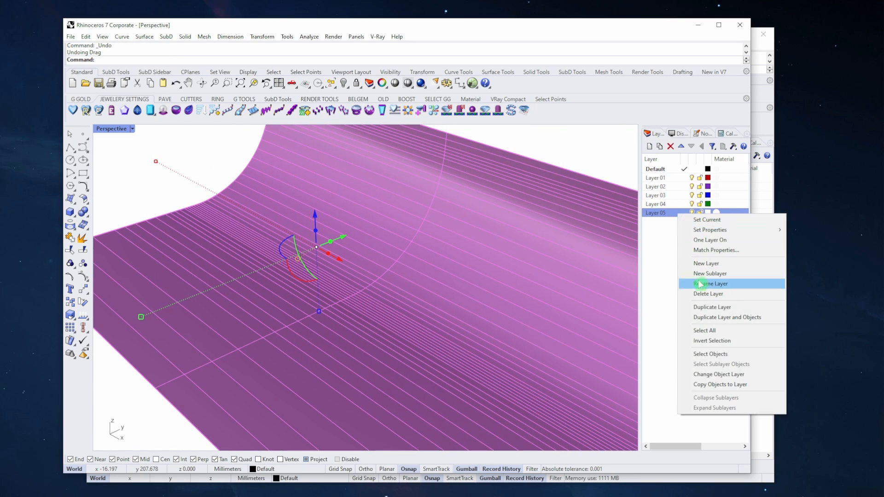
pyautogui.click(702, 373)
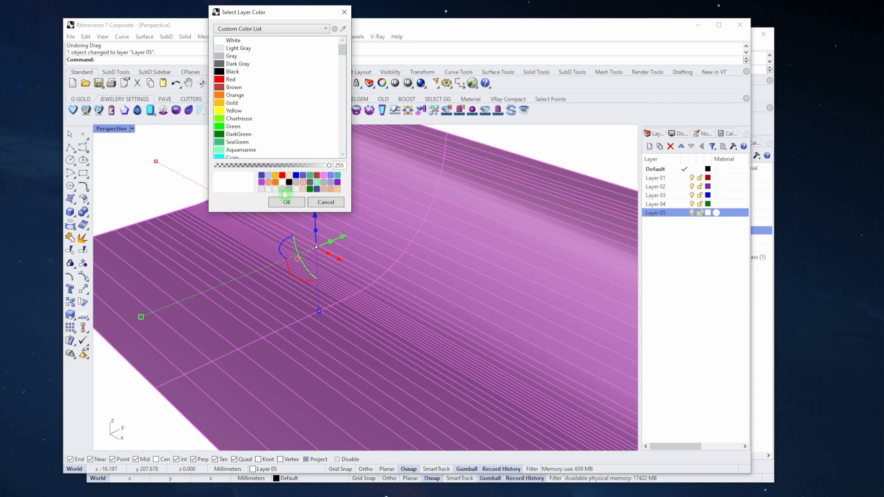
pyautogui.click(283, 190)
pyautogui.click(284, 202)
# Step: Copy the backdrop surface and paste it into the ring file rendering tut YT.3dm
pyautogui.moveTo(361, 238); pyautogui.dragTo(378, 236, button='right')
pyautogui.click(565, 157)
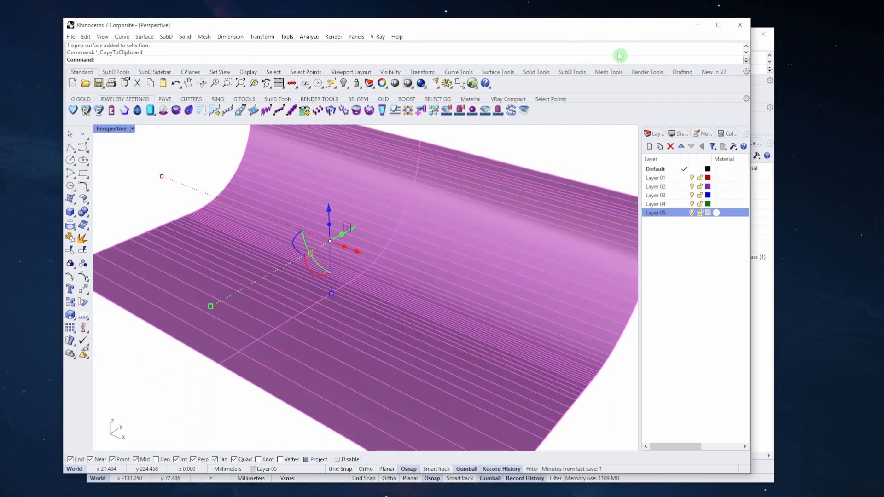
pyautogui.click(764, 51)
pyautogui.hotkey('ctrl', 'v')
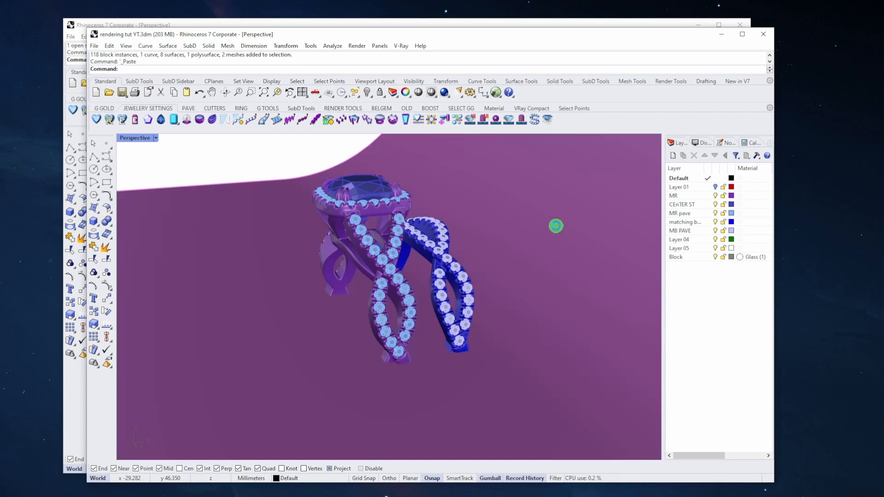
# Step: Check the pasted backdrop's position against the rings in the Top, Front, Right and Perspective views, and clear the selection
pyautogui.scroll(-5, 449, 219)
pyautogui.hotkey('ctrl', 'F1')
pyautogui.hotkey('ctrl', 'F2')
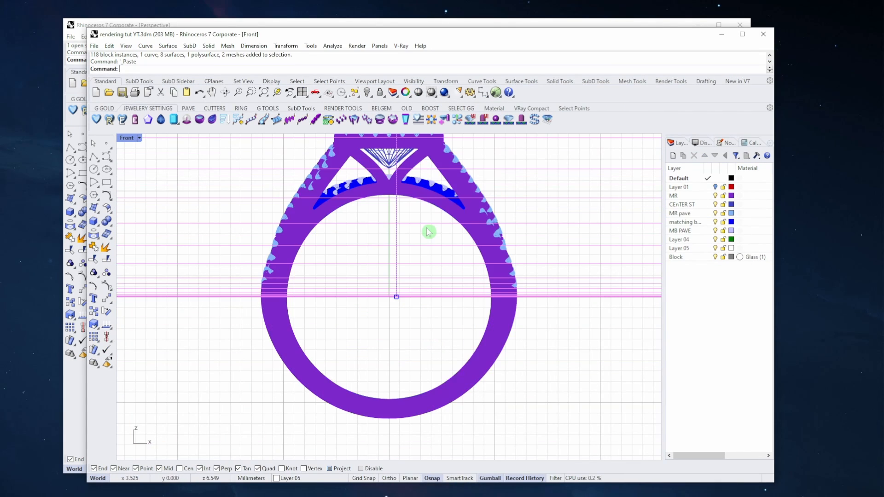
pyautogui.hotkey('ctrl', 'F3')
pyautogui.scroll(-5, 368, 258)
pyautogui.hotkey('ctrl', 'F4')
pyautogui.press('Escape')
# Step: Scale the pasted backdrop surface up around the rings and bring up the Top view
pyautogui.moveTo(308, 217); pyautogui.dragTo(322, 365, button='right')
pyautogui.scroll(-5, 507, 284)
pyautogui.click(507, 284)
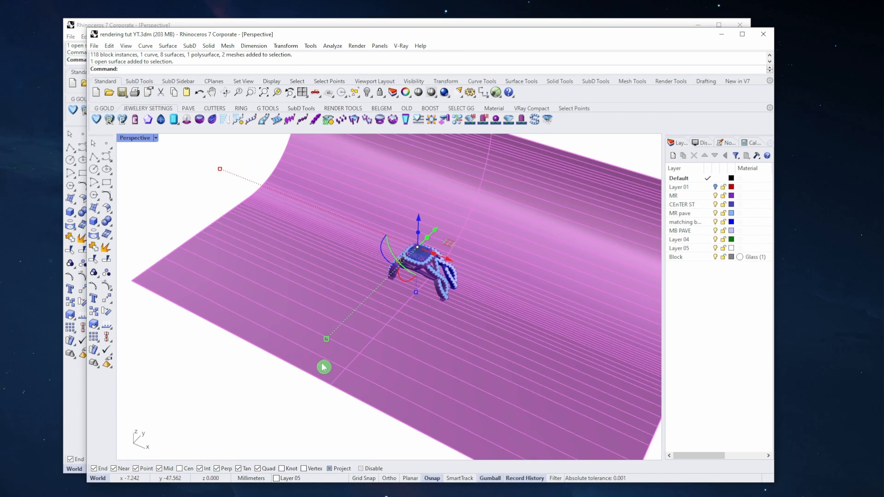
pyautogui.moveTo(326, 339); pyautogui.dragTo(272, 404)
pyautogui.hotkey('ctrl', 'F1')
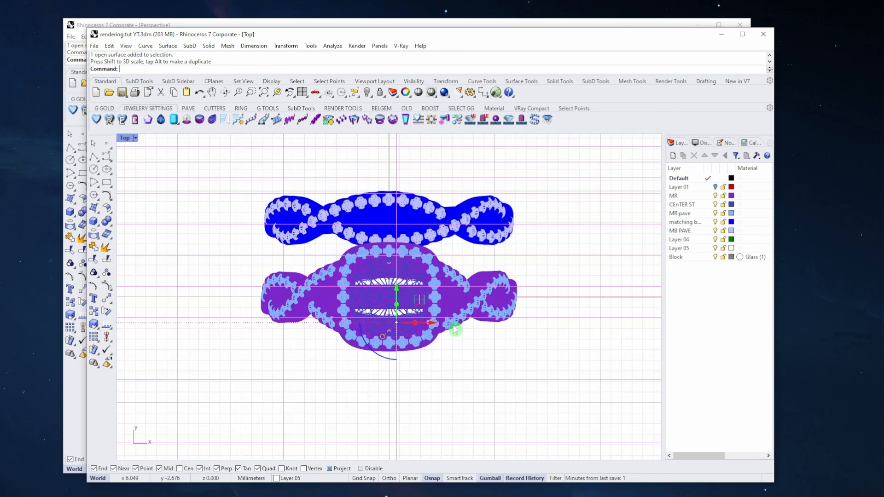
# Step: Raise the backdrop surface in the Right view so its flat floor sits near the horizontal axis
pyautogui.hotkey('ctrl', 'F2')
pyautogui.hotkey('ctrl', 'F3')
pyautogui.scroll(-5, 417, 336)
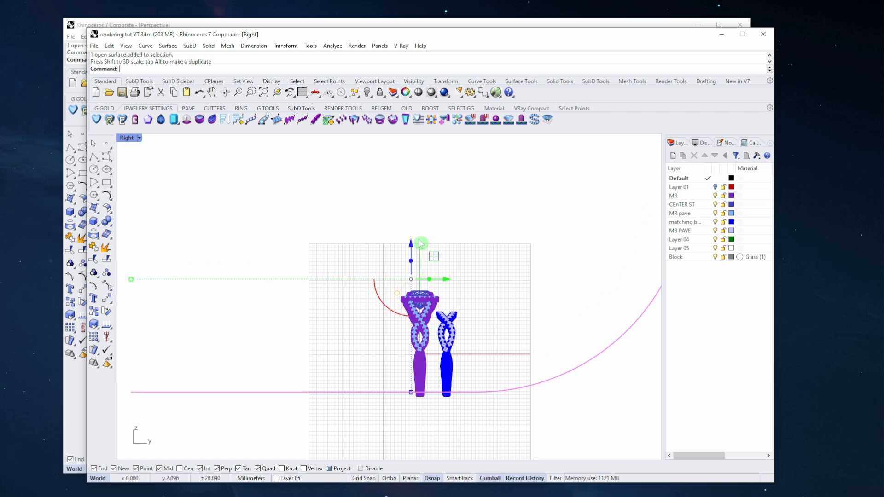
pyautogui.moveTo(411, 250); pyautogui.dragTo(416, 220)
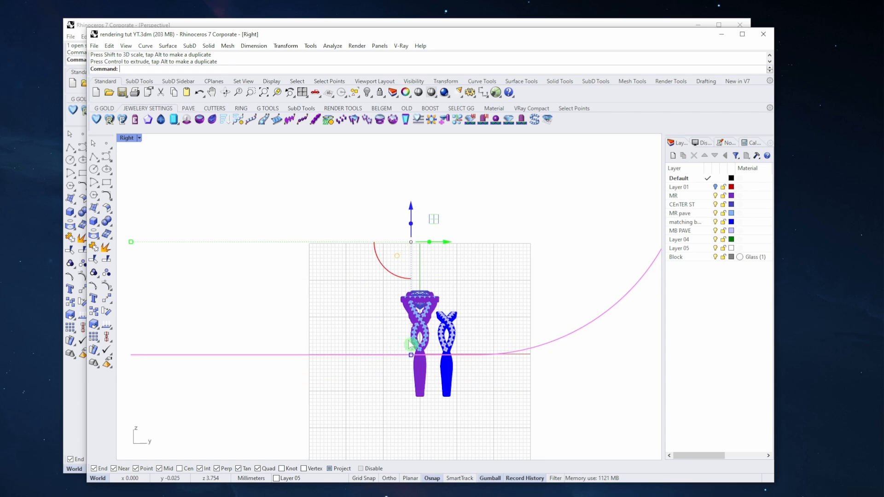
# Step: Move the backdrop surface up slightly in the Right view so its flat floor lines up with the horizontal axis
pyautogui.scroll(10, 400, 372)
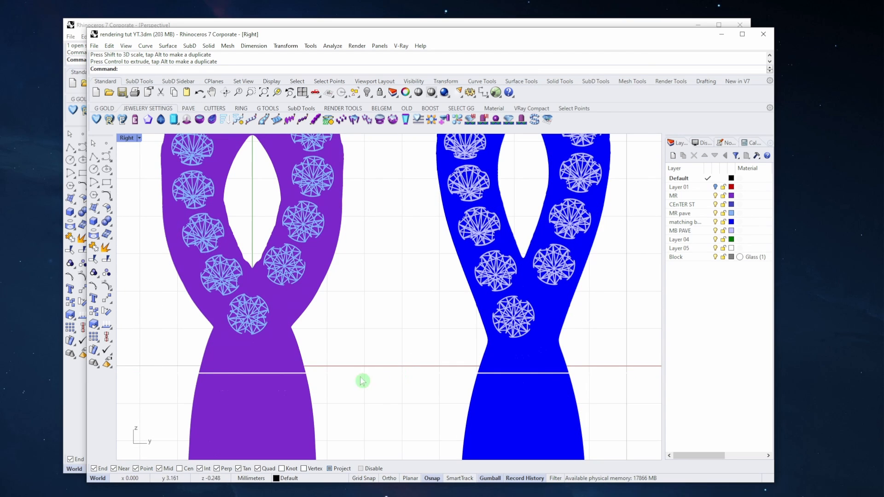
pyautogui.moveTo(376, 392); pyautogui.dragTo(352, 339)
pyautogui.click(107, 298)
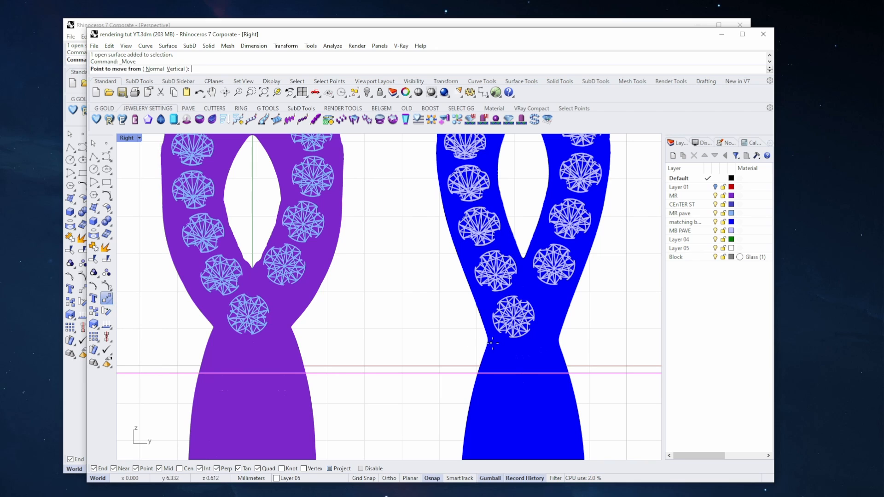
pyautogui.click(388, 319)
pyautogui.click(391, 315)
pyautogui.scroll(-14, 392, 315)
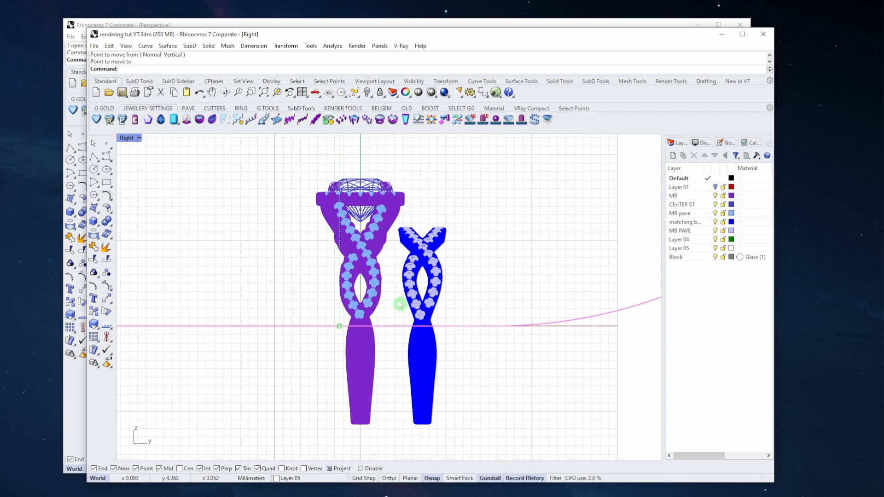
pyautogui.scroll(-5, 400, 303)
pyautogui.scroll(14, 409, 269)
pyautogui.scroll(-8, 409, 276)
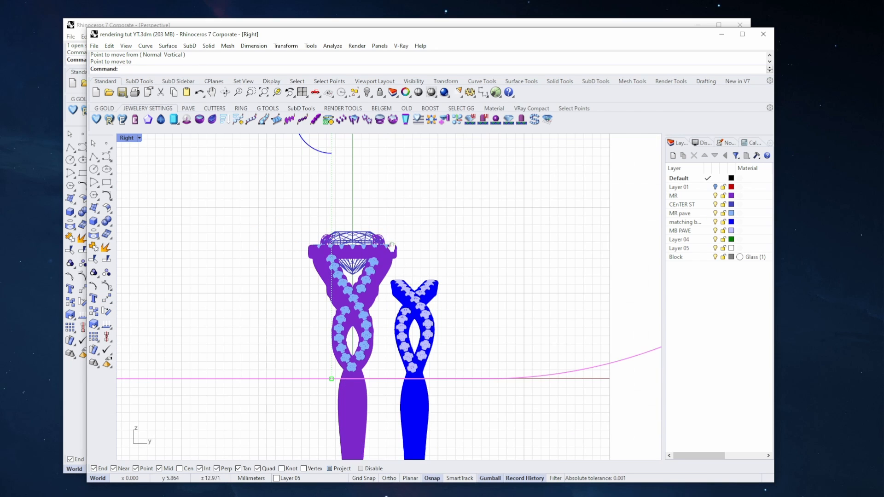
# Step: Hide the MR, CEnTER ST and MR pave layers so only the matching band and the backdrop remain visible
pyautogui.moveTo(408, 277); pyautogui.dragTo(393, 253, button='right')
pyautogui.scroll(-4, 379, 229)
pyautogui.click(714, 205)
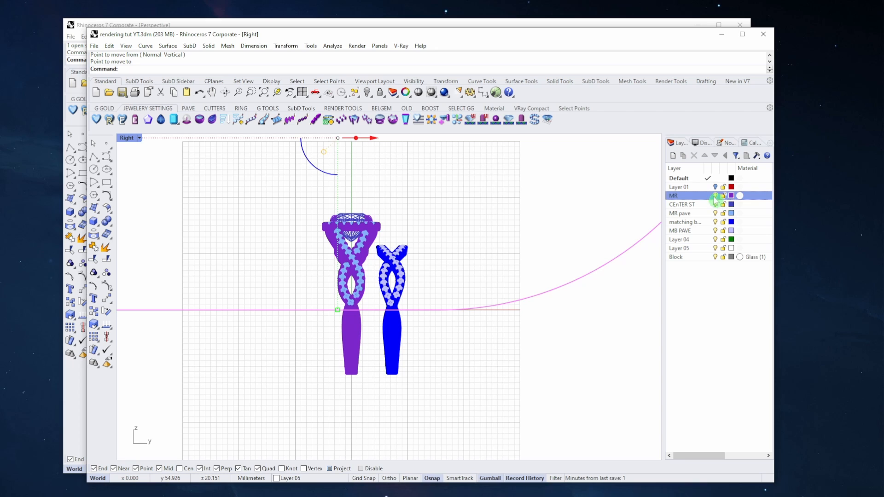
pyautogui.click(715, 214)
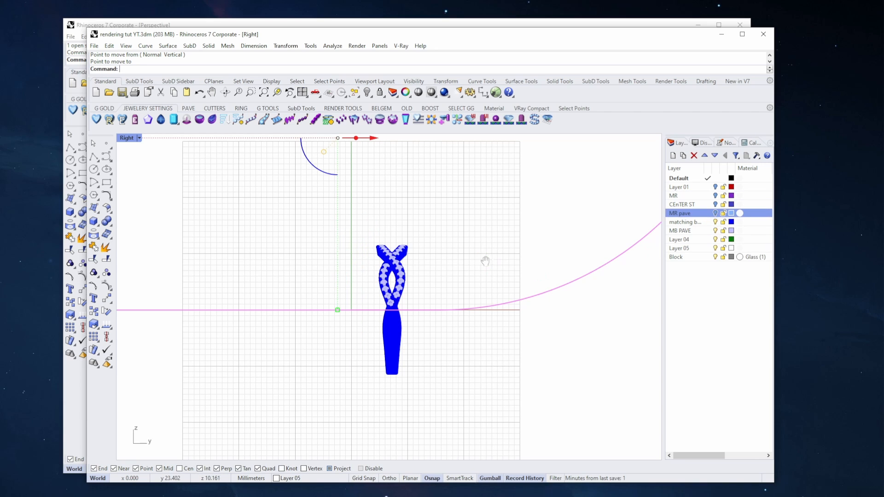
pyautogui.scroll(2, 410, 270)
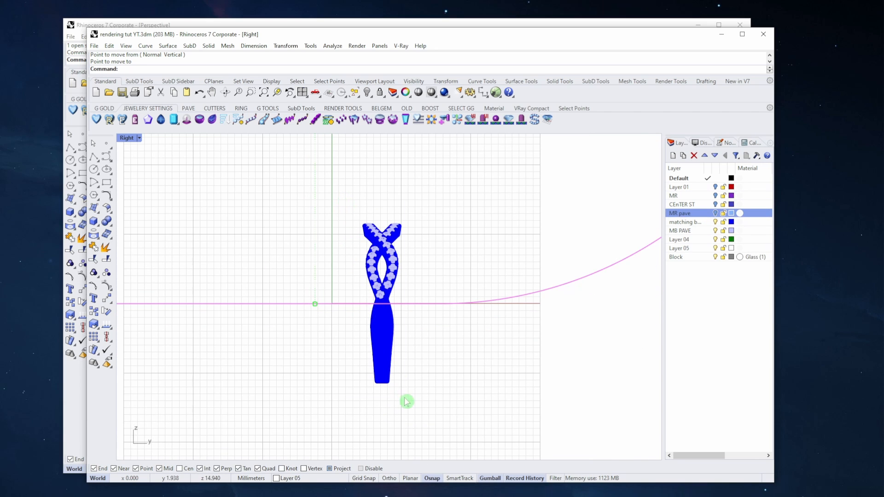
# Step: Orient the matching band with its gems from upright to lying flat on the horizontal axis, using two points along its side as reference
pyautogui.moveTo(346, 198); pyautogui.dragTo(436, 408)
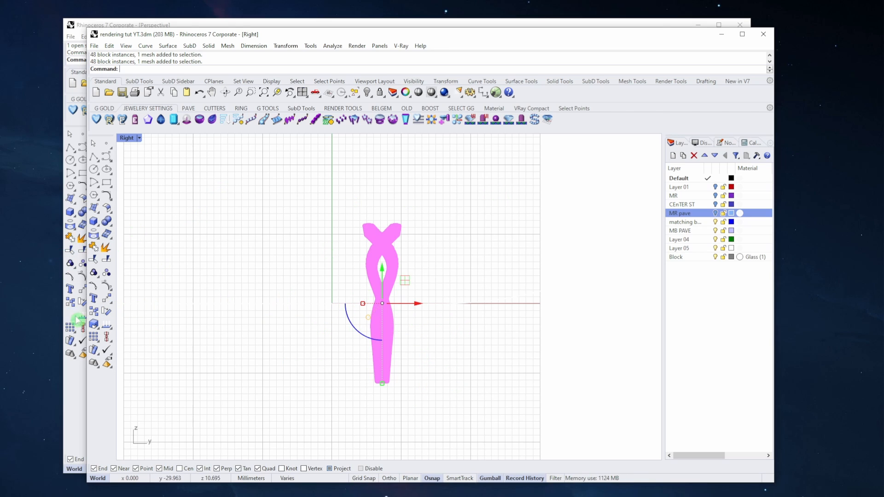
pyautogui.click(109, 305)
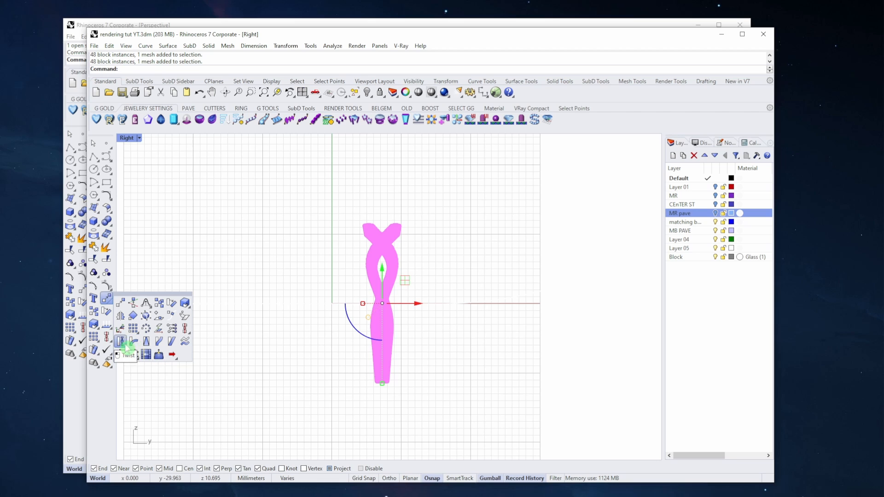
pyautogui.click(133, 316)
pyautogui.scroll(8, 385, 258)
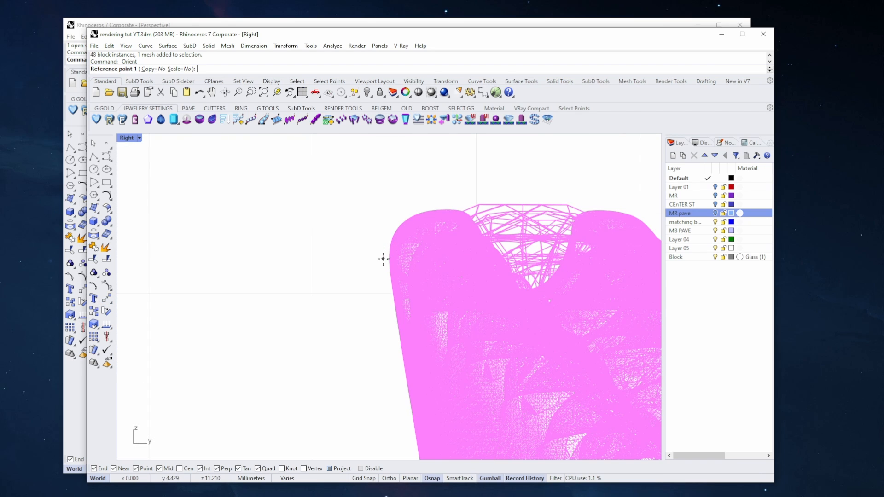
pyautogui.scroll(-6, 389, 260)
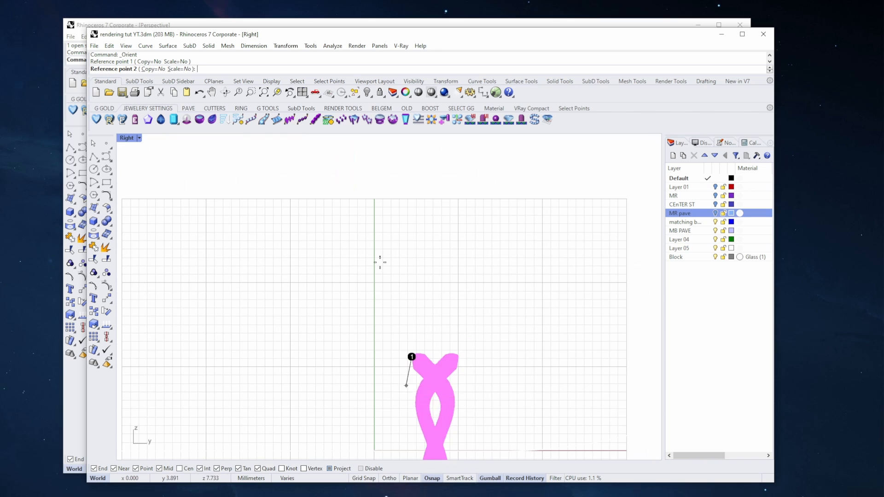
pyautogui.scroll(6, 359, 336)
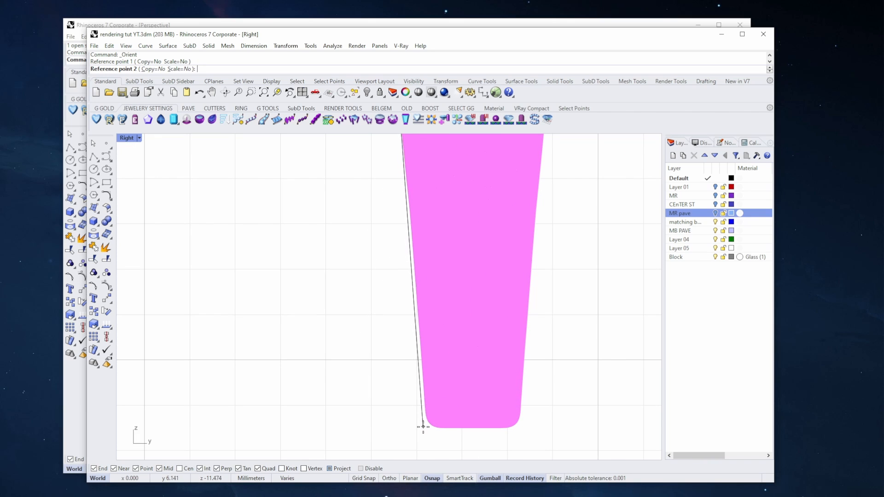
pyautogui.click(427, 431)
pyautogui.scroll(-6, 351, 353)
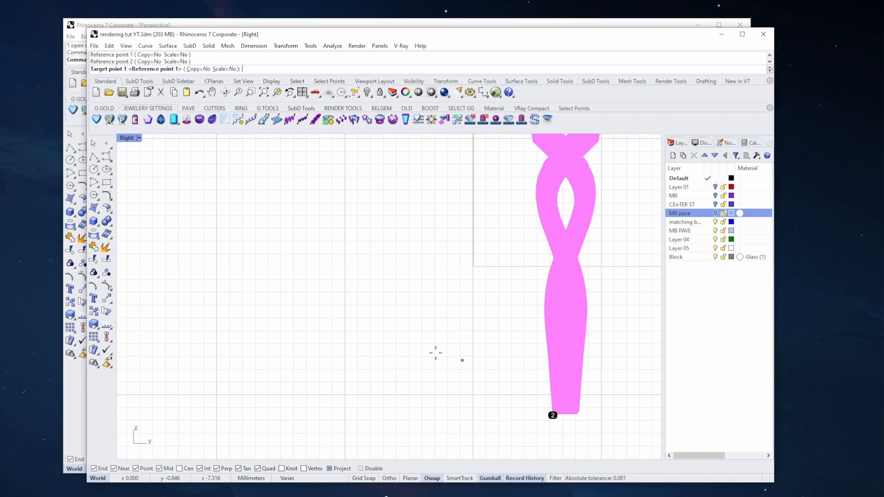
pyautogui.click(202, 289)
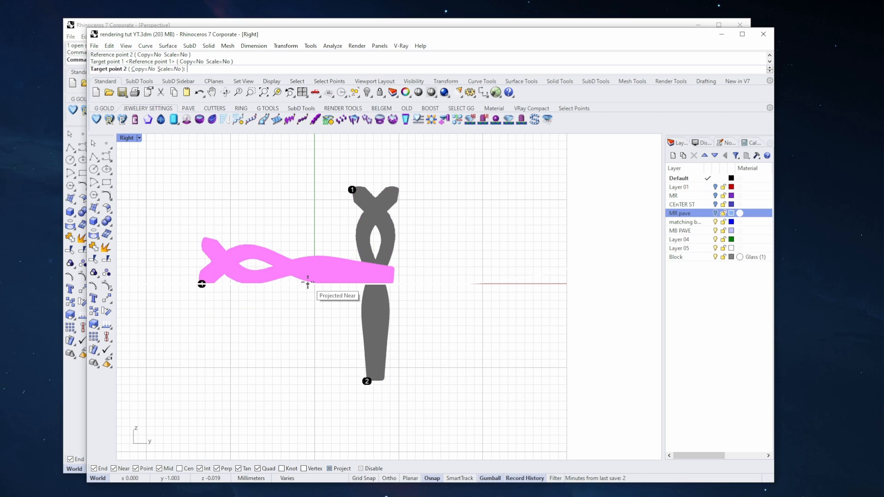
pyautogui.click(307, 284)
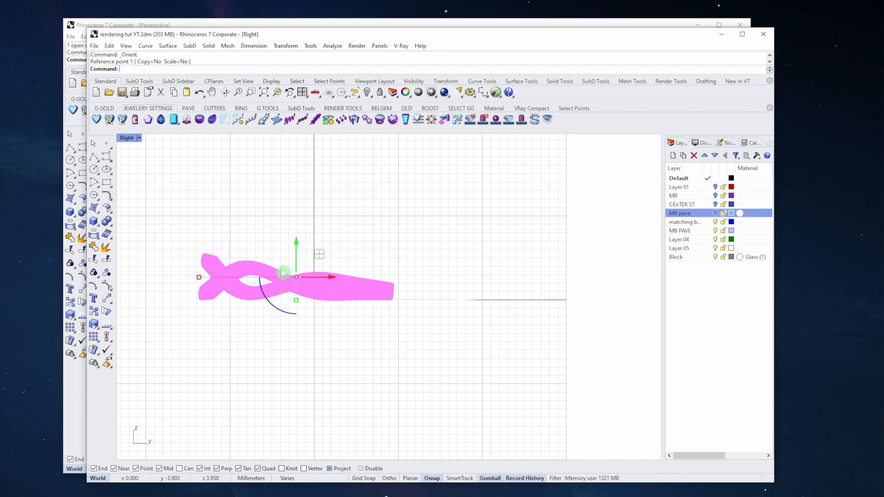
# Step: Slide the lying matching band along the backdrop towards its curved end and clear the selection
pyautogui.moveTo(336, 281); pyautogui.dragTo(370, 284)
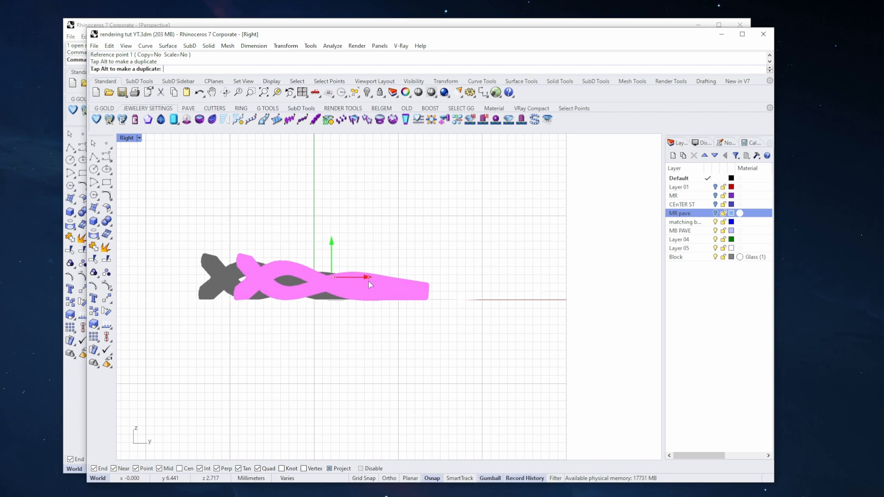
pyautogui.moveTo(390, 233); pyautogui.dragTo(390, 234)
pyautogui.click(390, 234)
# Step: Inspect the lying matching band on the backdrop in the Perspective view, then return to the Right view
pyautogui.hotkey('ctrl', 'F4')
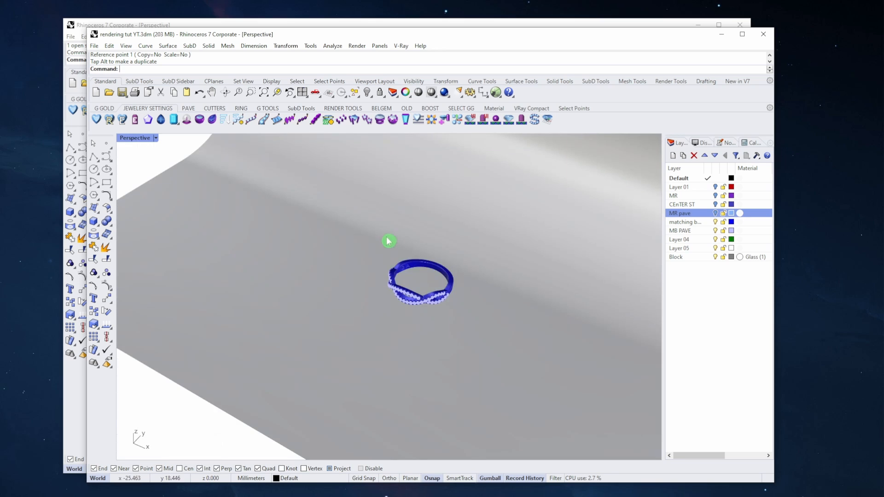
pyautogui.moveTo(433, 297); pyautogui.dragTo(452, 251, button='right')
pyautogui.scroll(9, 408, 309)
pyautogui.moveTo(408, 314); pyautogui.dragTo(386, 323, button='right')
pyautogui.hotkey('ctrl', 'F1')
pyautogui.hotkey('ctrl', 'F2')
pyautogui.hotkey('ctrl', 'F3')
pyautogui.scroll(-6, 422, 308)
pyautogui.scroll(6, 367, 336)
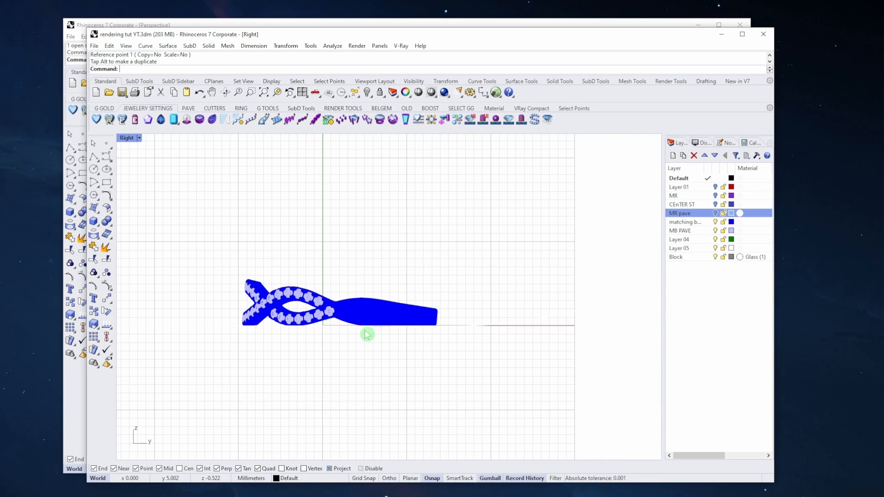
# Step: Examine the contact between the band's underside and the backdrop floor in the Right view, selecting each in turn
pyautogui.moveTo(312, 327); pyautogui.dragTo(311, 325)
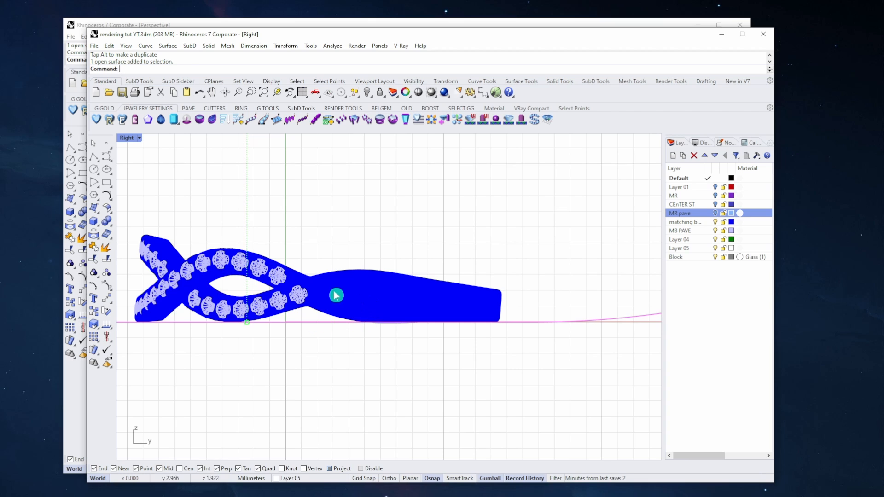
pyautogui.moveTo(529, 292); pyautogui.dragTo(547, 281, button='right')
pyautogui.click(428, 312)
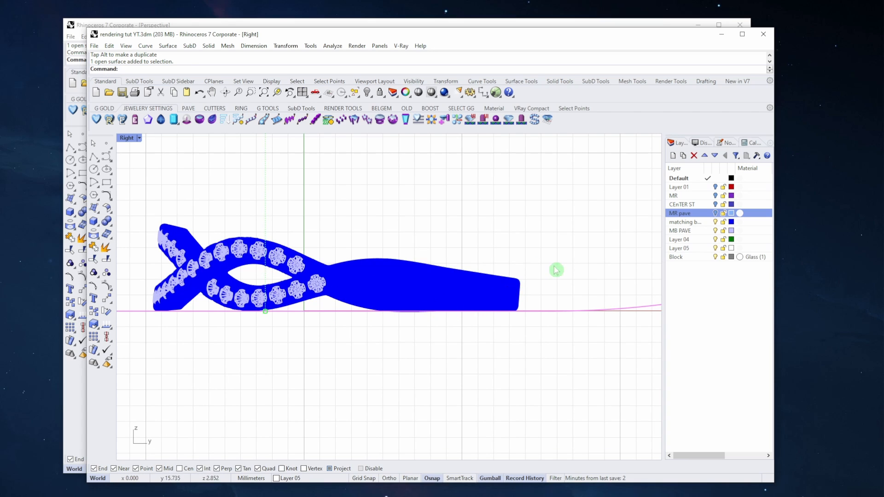
pyautogui.moveTo(560, 293); pyautogui.dragTo(191, 223)
pyautogui.scroll(5, 309, 280)
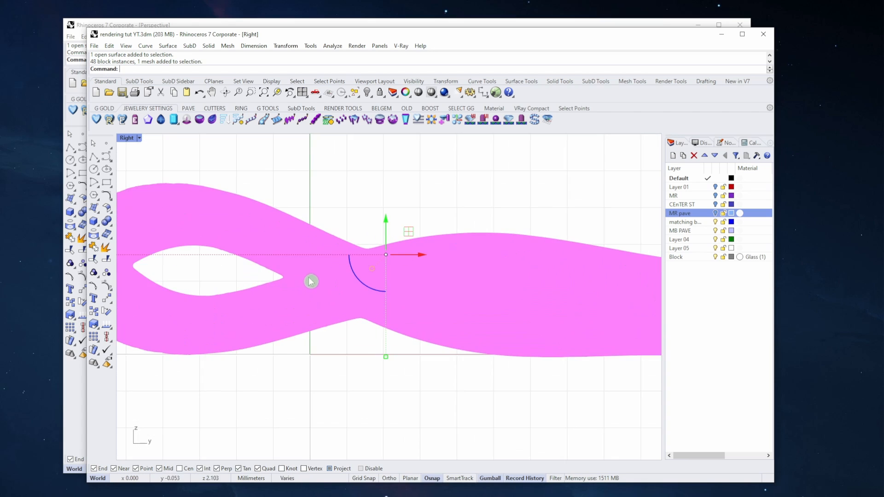
pyautogui.moveTo(381, 264); pyautogui.dragTo(315, 225, button='right')
pyautogui.scroll(-8, 314, 233)
pyautogui.moveTo(168, 271); pyautogui.dragTo(231, 268, button='right')
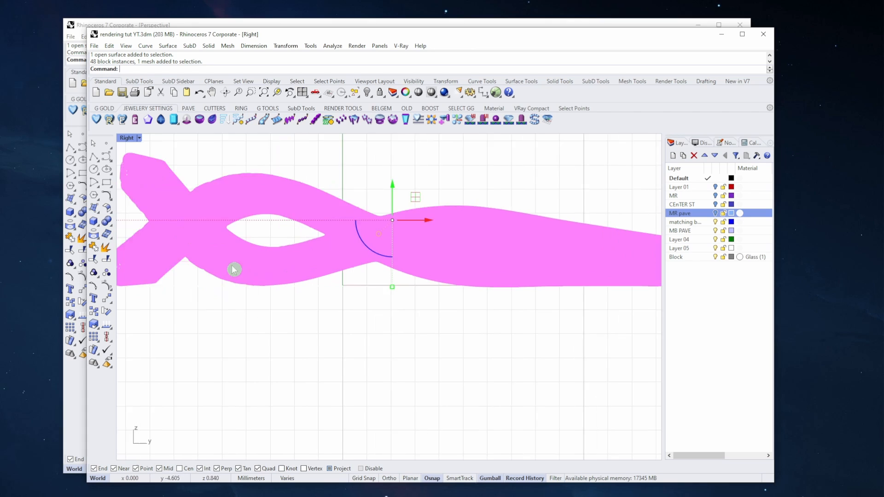
pyautogui.scroll(-6, 226, 262)
# Step: Change the colour of Layer 05, which holds the backdrop, to gray and clear the selection
pyautogui.click(609, 229)
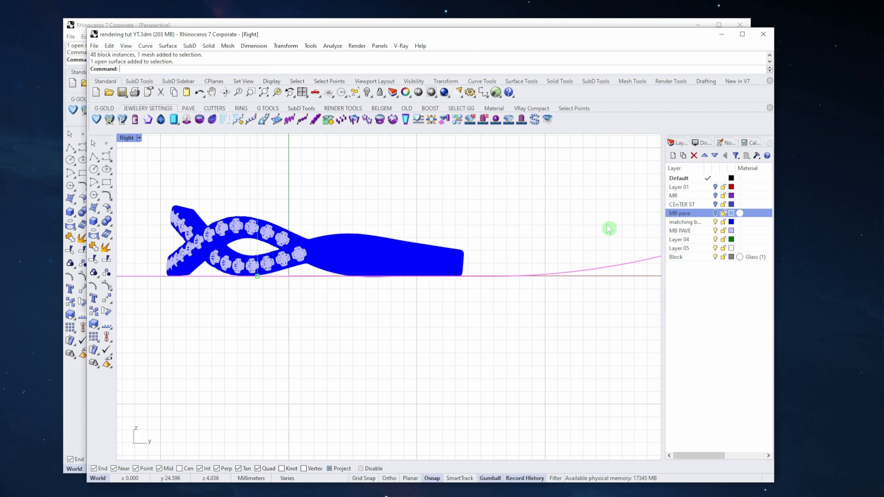
pyautogui.click(732, 249)
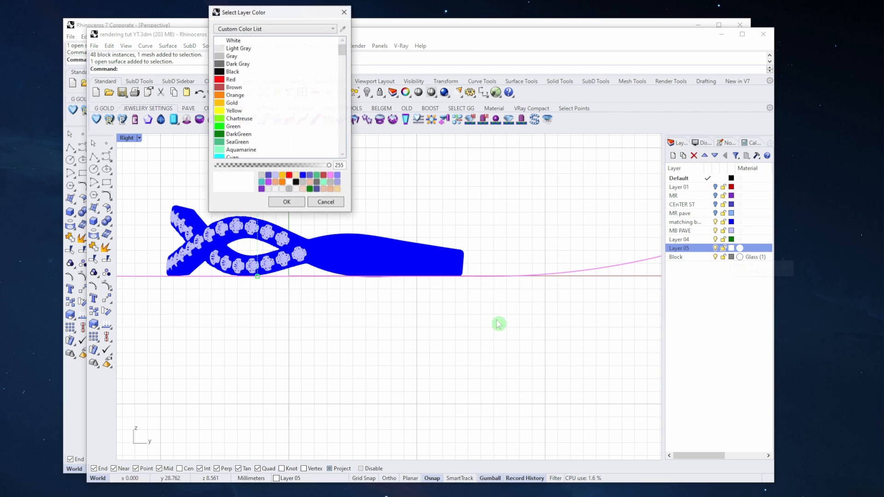
pyautogui.click(289, 190)
pyautogui.click(289, 202)
pyautogui.click(518, 229)
pyautogui.moveTo(465, 290); pyautogui.dragTo(468, 300, button='right')
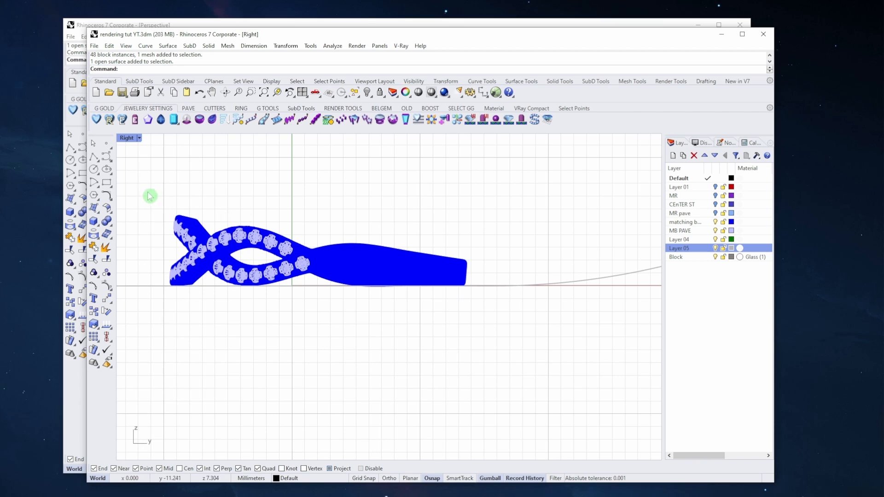
# Step: Rotate the matching band with its gems slightly upward about its gem-set end so its underside rests on the backdrop floor
pyautogui.click(370, 279)
pyautogui.scroll(3, 370, 277)
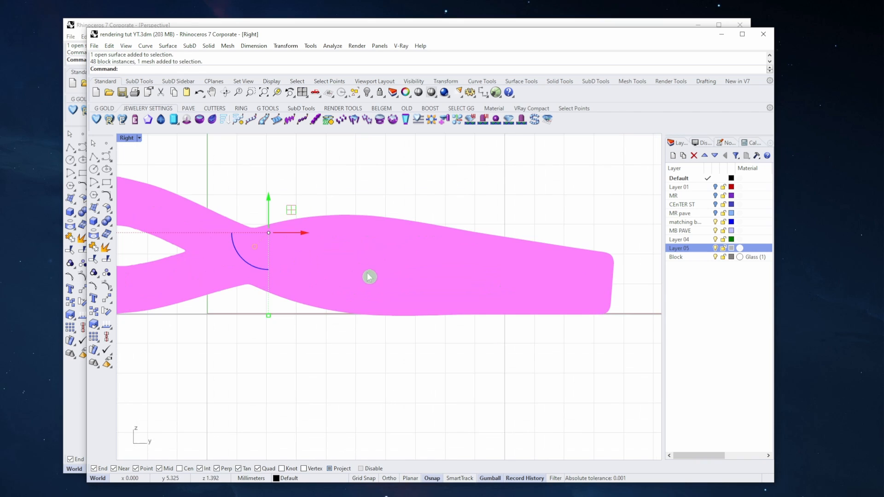
pyautogui.click(107, 312)
pyautogui.scroll(-3, 226, 277)
pyautogui.scroll(6, 216, 255)
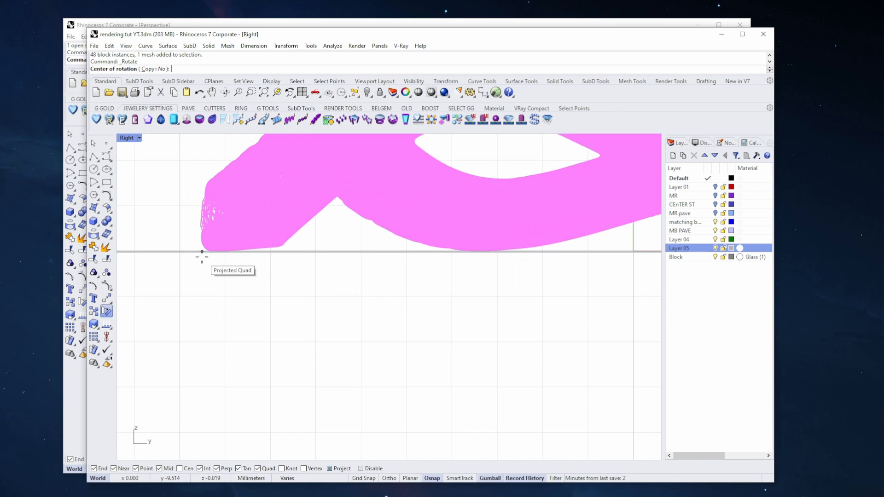
pyautogui.click(201, 251)
pyautogui.scroll(-2, 507, 317)
pyautogui.scroll(5, 386, 292)
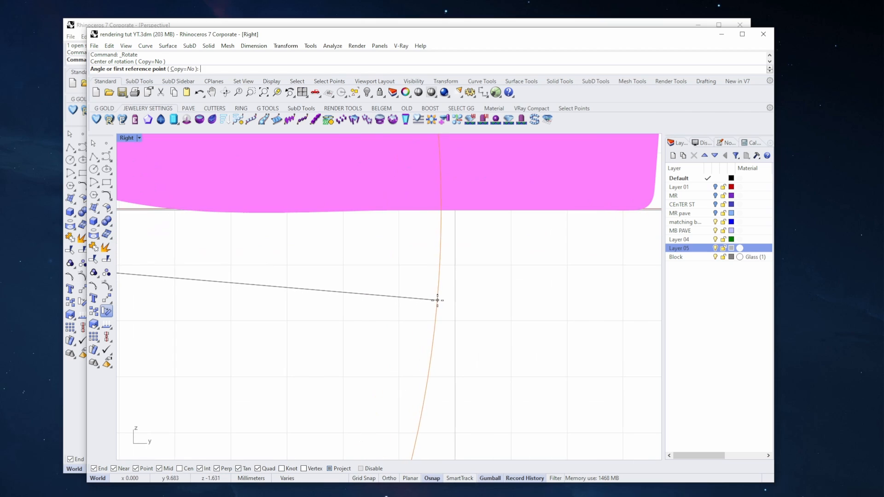
pyautogui.click(438, 300)
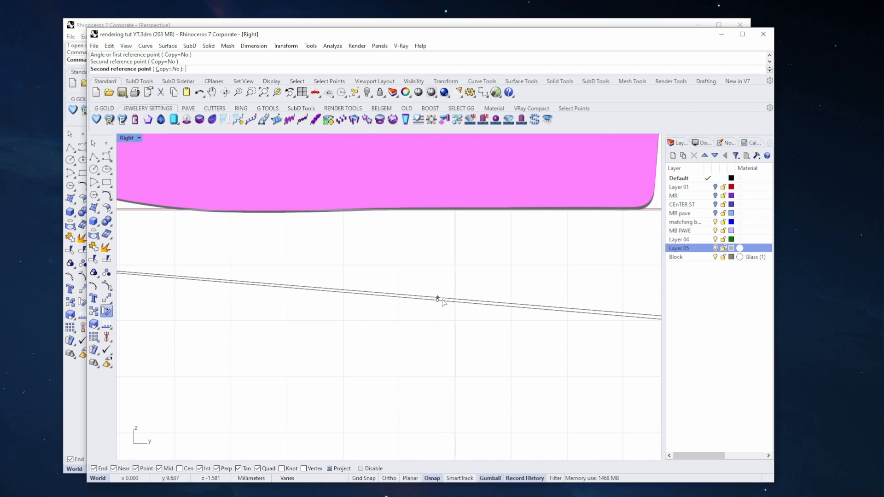
pyautogui.click(410, 297)
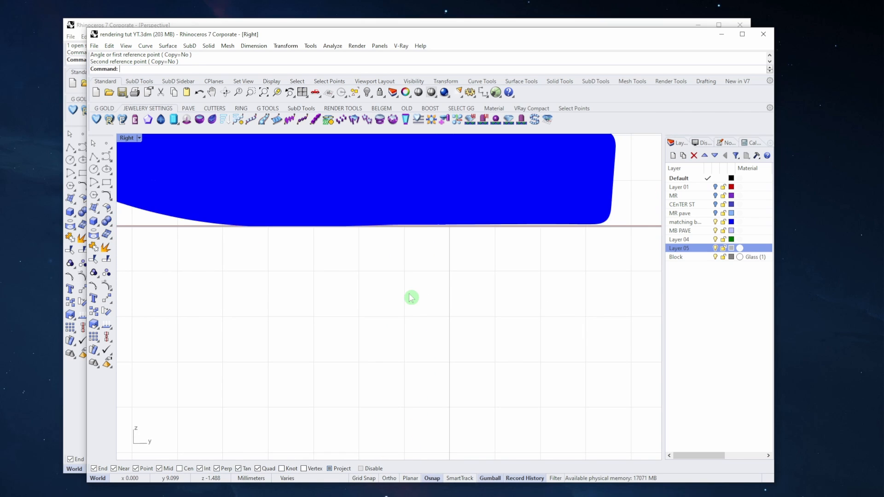
pyautogui.scroll(-5, 410, 296)
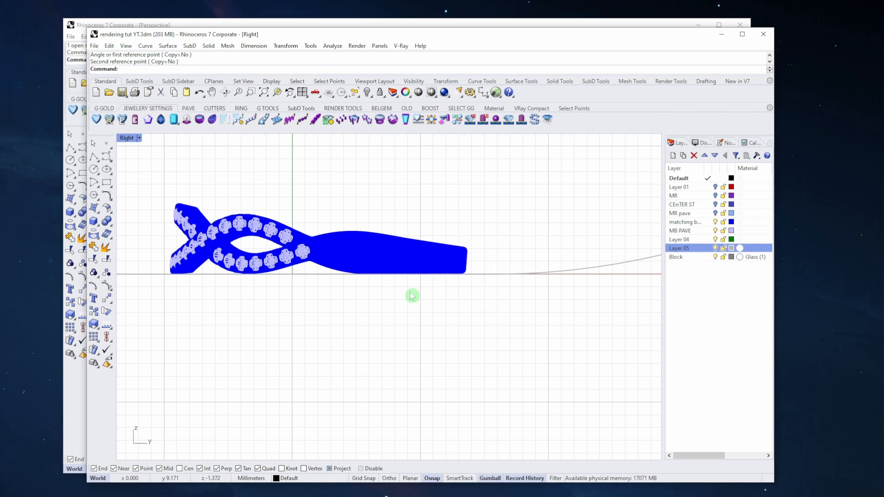
# Step: Show the MR pave, CEnTER ST and MR layers again
pyautogui.click(715, 213)
pyautogui.click(715, 204)
pyautogui.click(715, 196)
# Step: Orient the main ring with its gems by two points so it leans on the matching band's gem-set end with its shank at the backdrop floor
pyautogui.moveTo(365, 234); pyautogui.dragTo(366, 273, button='right')
pyautogui.moveTo(428, 231); pyautogui.dragTo(189, 149)
pyautogui.hotkey('ctrl', 'Tab')
pyautogui.hotkey('ctrl', 'Tab')
pyautogui.hotkey('ctrl', 'Tab')
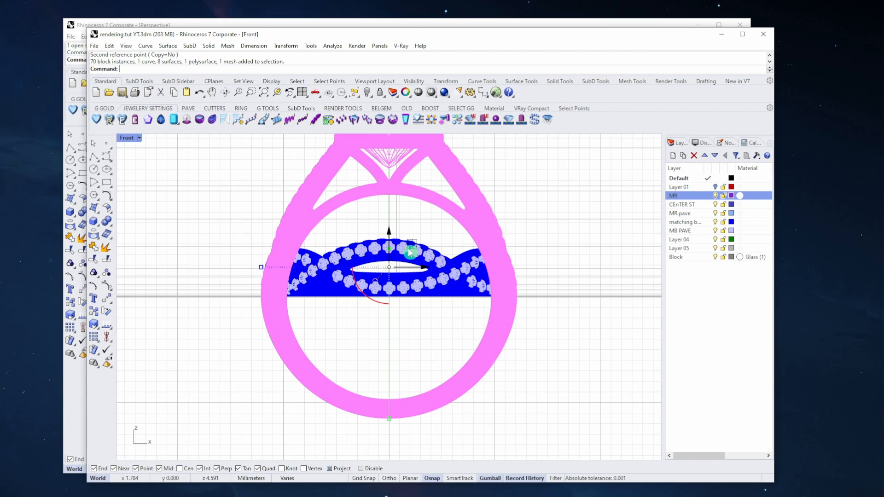
pyautogui.hotkey('ctrl', 'Tab')
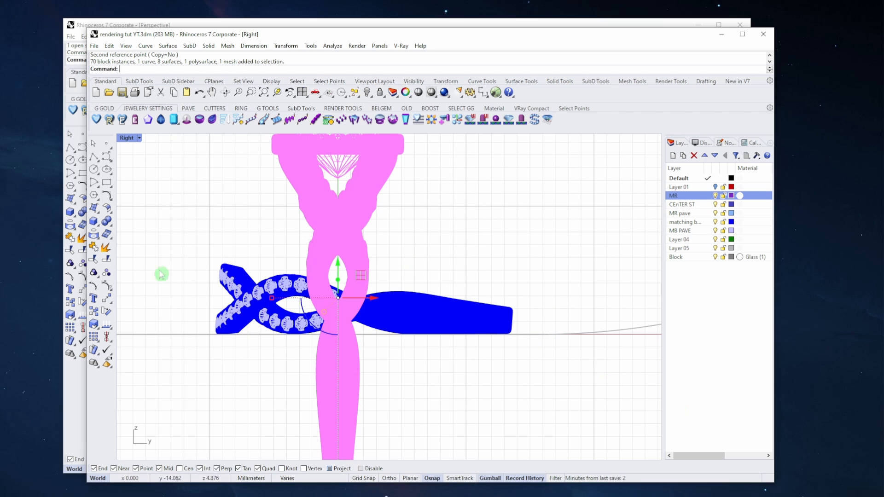
pyautogui.click(107, 298)
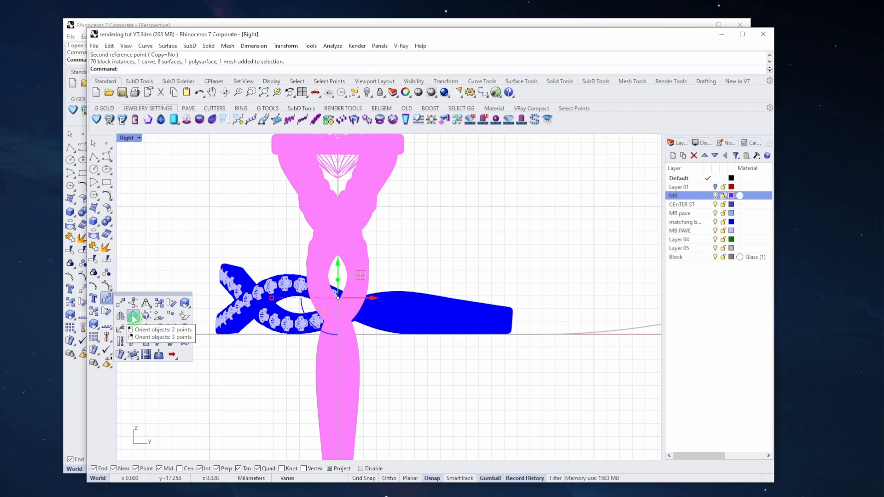
pyautogui.click(133, 317)
pyautogui.scroll(6, 290, 257)
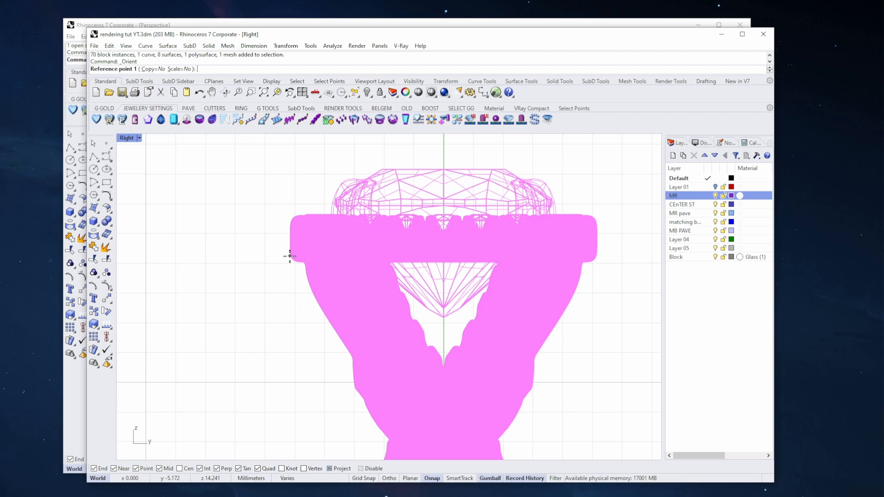
pyautogui.click(289, 256)
pyautogui.scroll(-3, 295, 257)
pyautogui.scroll(8, 342, 373)
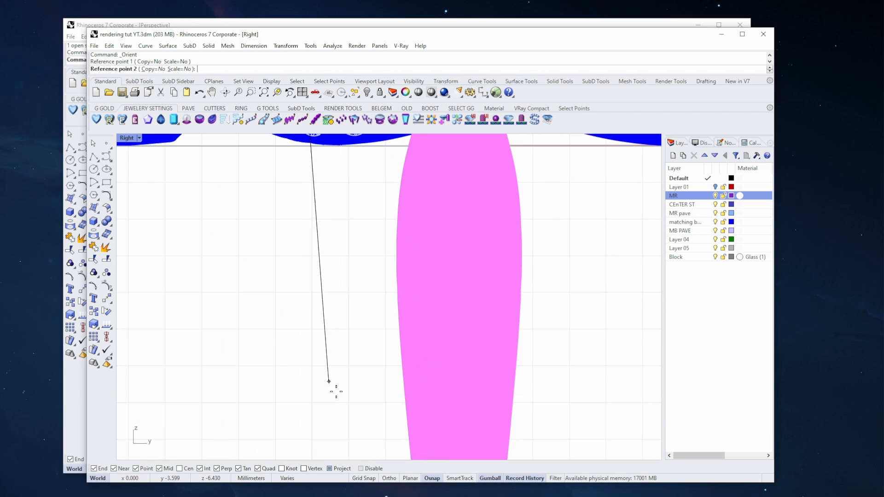
pyautogui.scroll(-2, 336, 391)
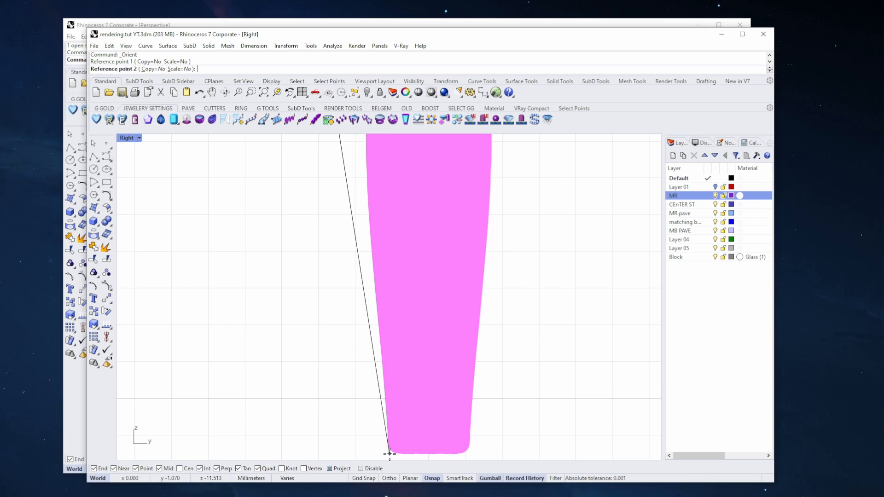
pyautogui.click(388, 450)
pyautogui.scroll(-2, 376, 433)
pyautogui.scroll(6, 261, 251)
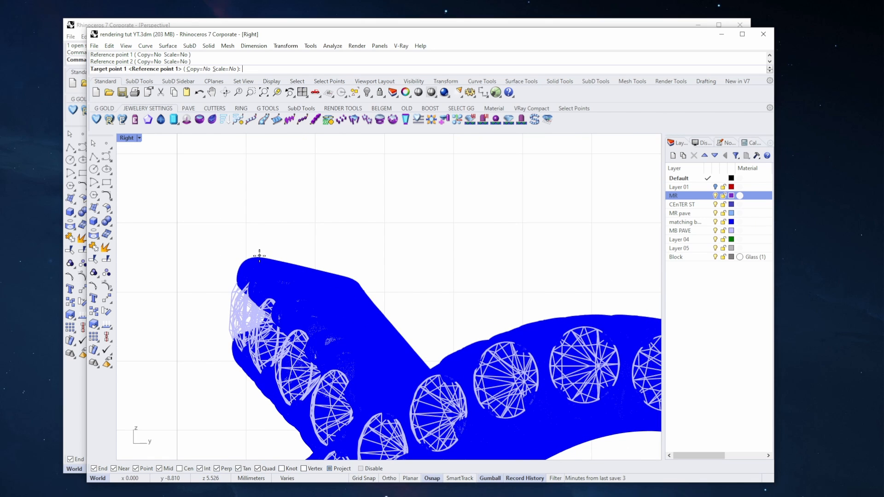
pyautogui.click(259, 255)
pyautogui.scroll(-3, 440, 263)
pyautogui.scroll(6, 424, 253)
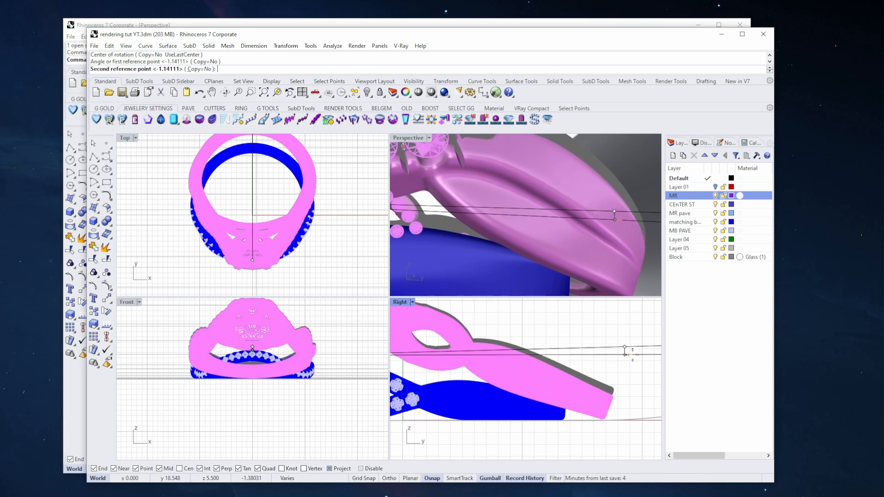
# Step: Rotate the main ring downward by about 1.4 degrees so its shank end rests on the backdrop floor, and clear the selection
pyautogui.click(633, 355)
pyautogui.moveTo(575, 238); pyautogui.dragTo(627, 252, button='right')
pyautogui.scroll(-2, 568, 221)
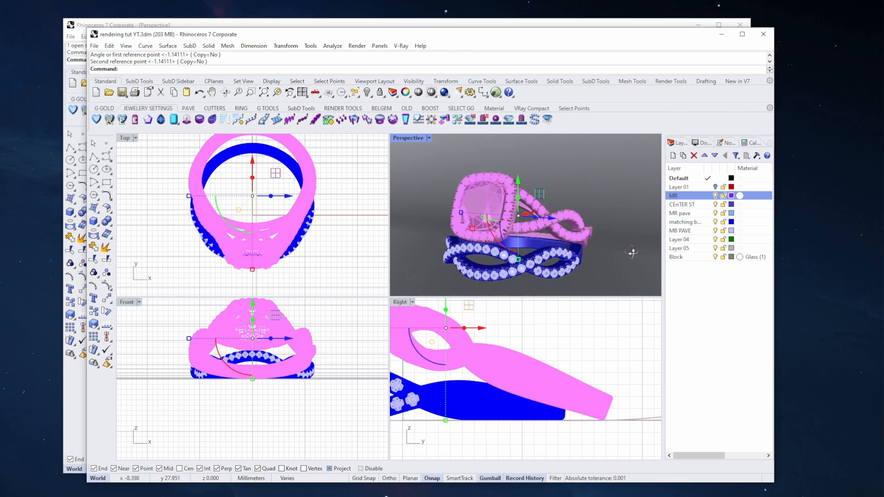
pyautogui.click(654, 393)
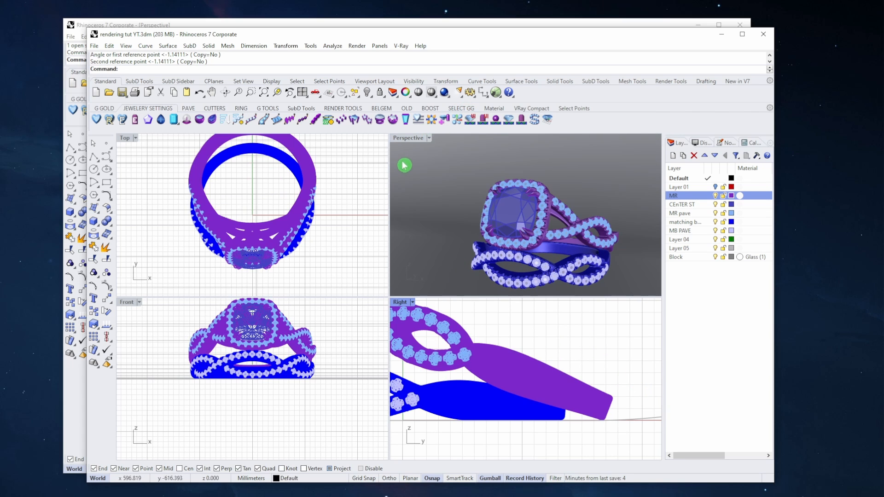
# Step: Examine the posed rings on the backdrop from the front in an enlarged Perspective view
pyautogui.doubleClick(404, 139)
pyautogui.moveTo(347, 236); pyautogui.dragTo(453, 245, button='right')
pyautogui.scroll(8, 330, 282)
pyautogui.scroll(-4, 329, 282)
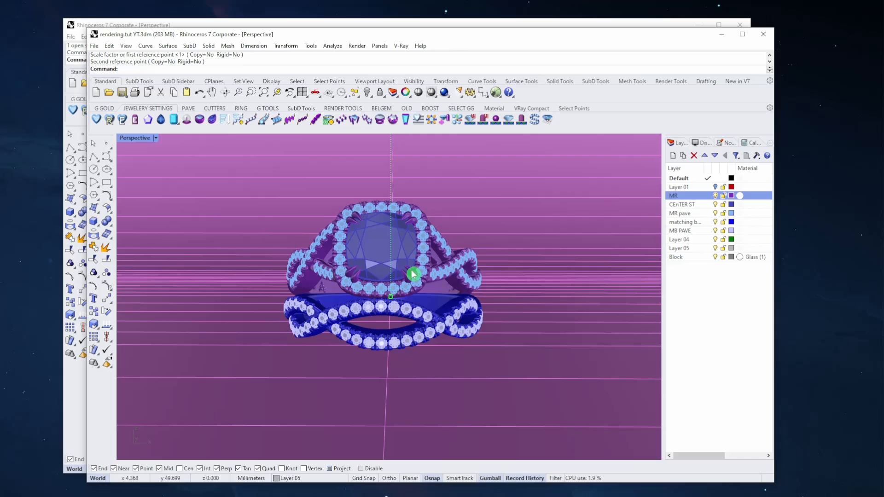
pyautogui.scroll(-6, 412, 274)
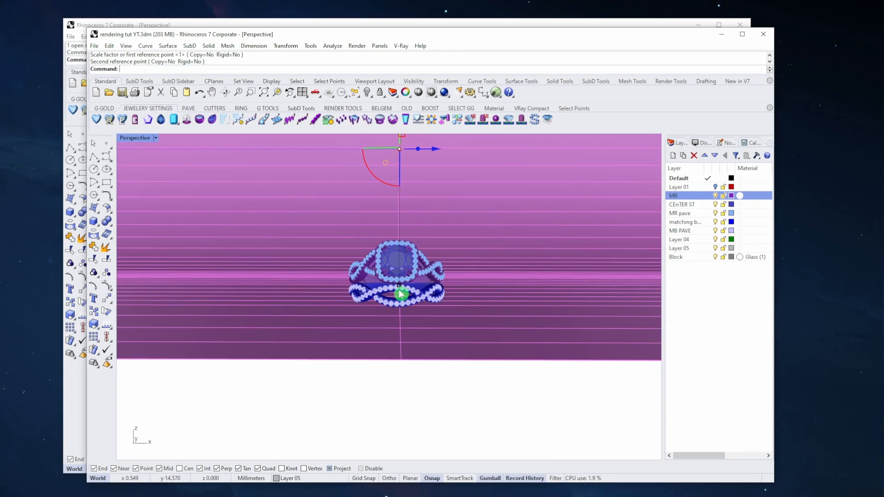
pyautogui.scroll(-6, 399, 293)
pyautogui.moveTo(455, 376); pyautogui.dragTo(347, 263)
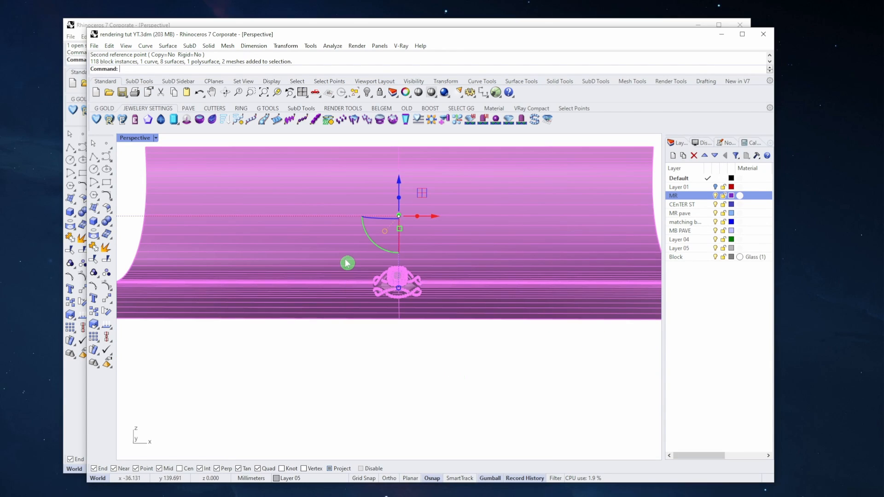
pyautogui.click(94, 46)
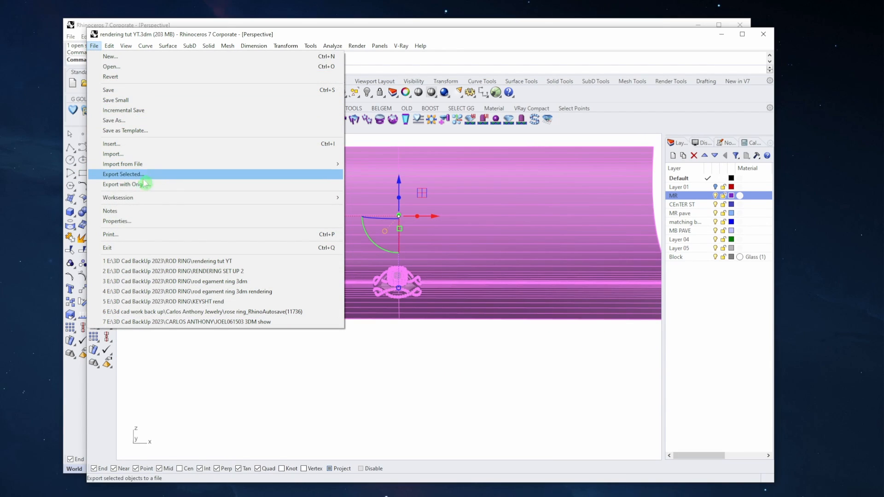
pyautogui.click(131, 175)
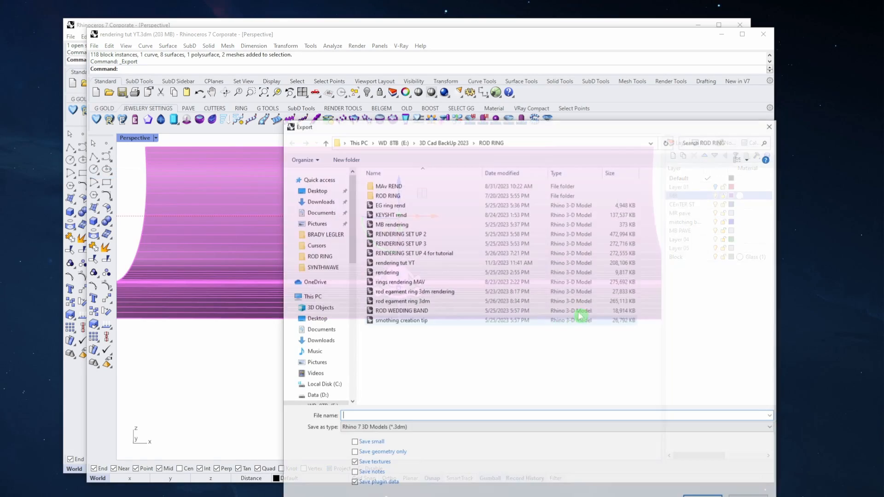
pyautogui.click(771, 126)
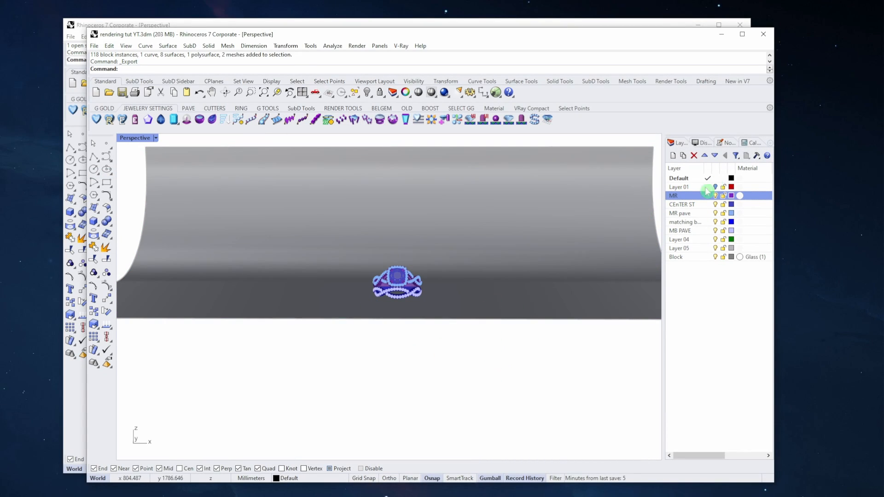
# Step: Export the rings together with the backdrop as the Rhino 3D model "rendering tut YT keyshot" in the ROD RING folder
pyautogui.moveTo(481, 384); pyautogui.dragTo(323, 237)
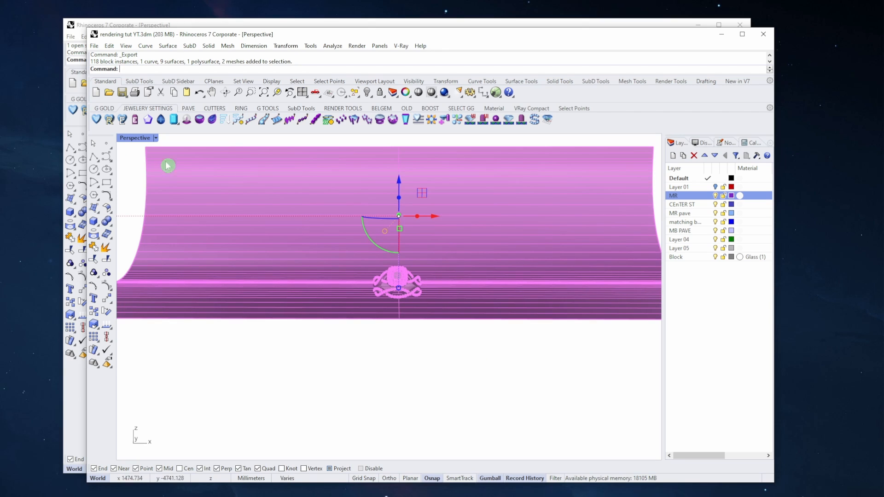
pyautogui.click(93, 46)
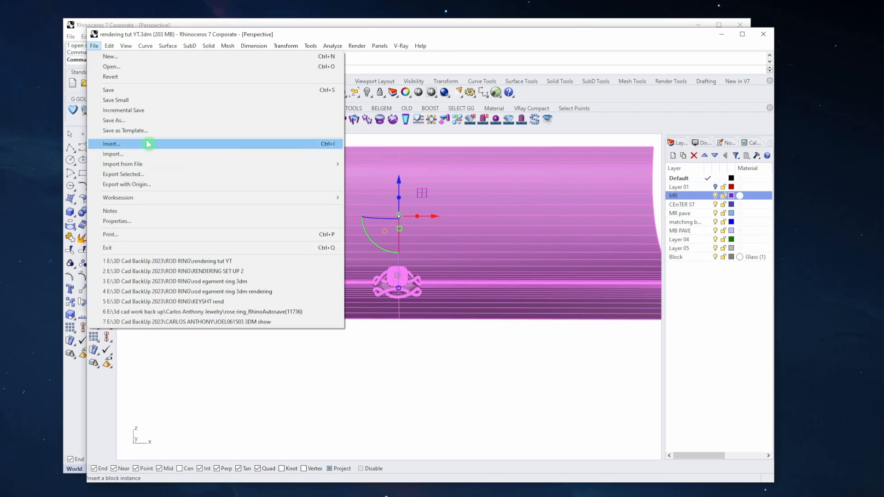
pyautogui.click(137, 175)
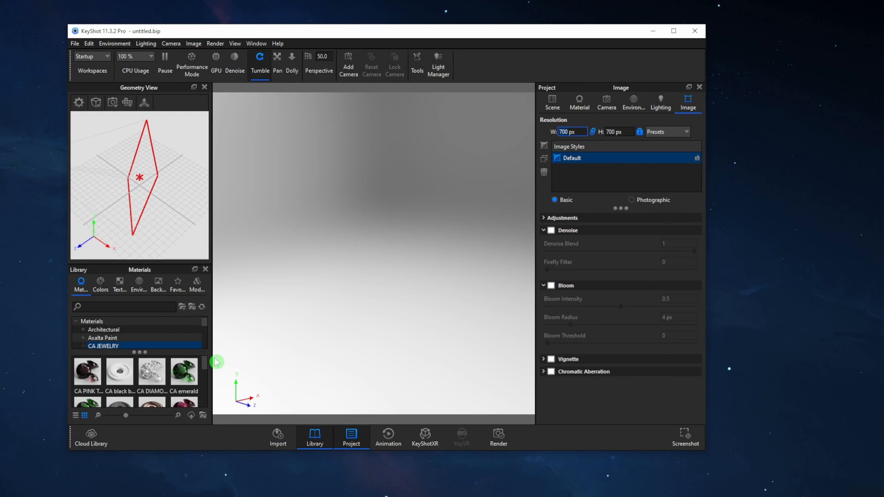
pyautogui.click(75, 43)
pyautogui.click(89, 65)
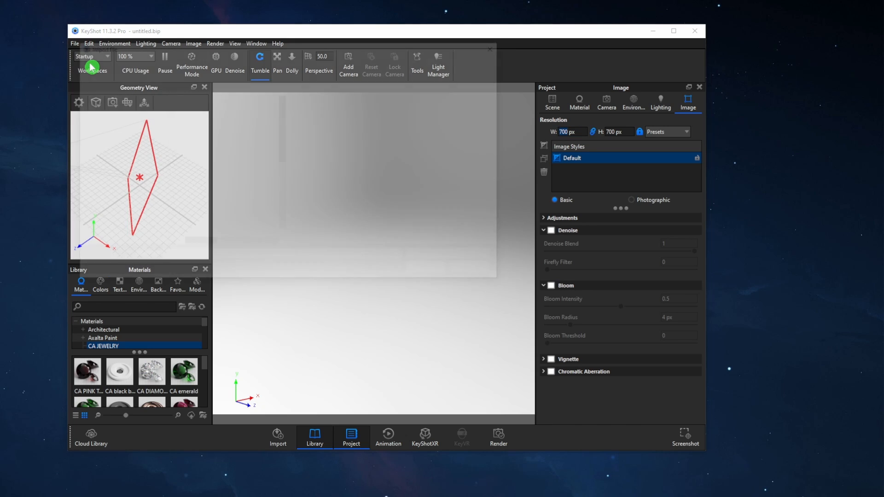
pyautogui.click(499, 45)
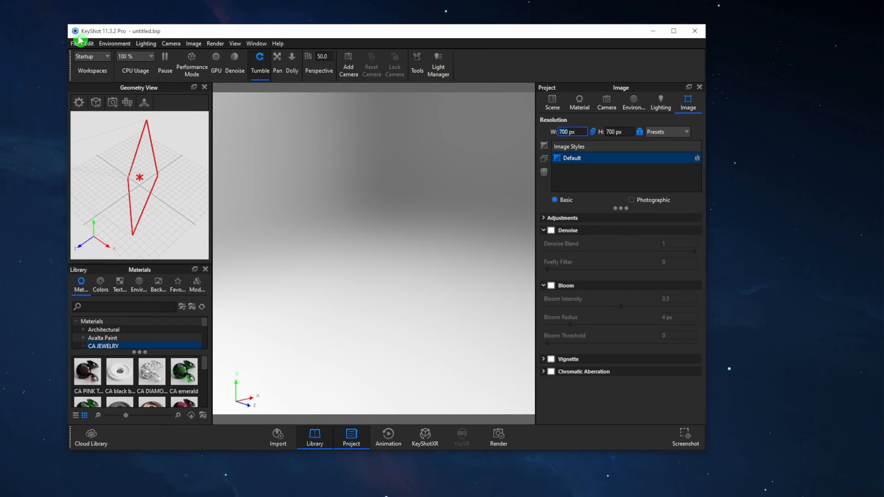
# Step: Open "rendering tut YT keyshot" from the ROD RING folder in KeyShot, importing it with its position kept relative to the native origin
pyautogui.click(75, 43)
pyautogui.click(103, 89)
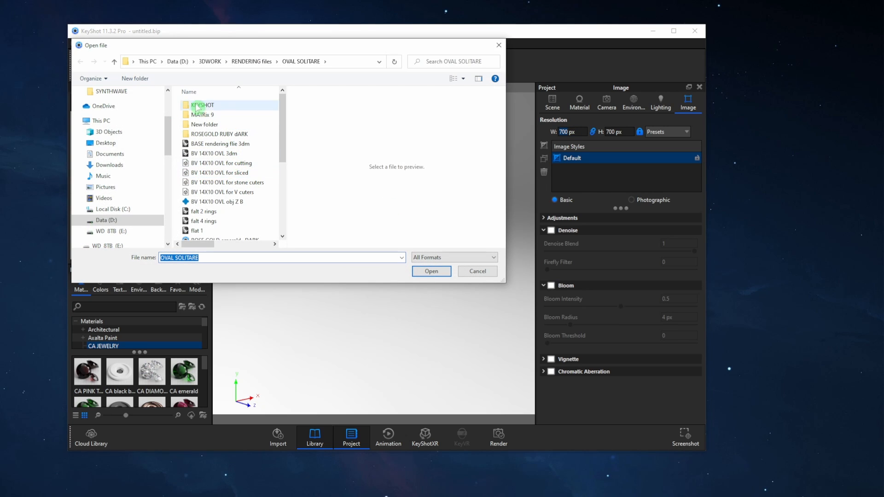
pyautogui.click(107, 231)
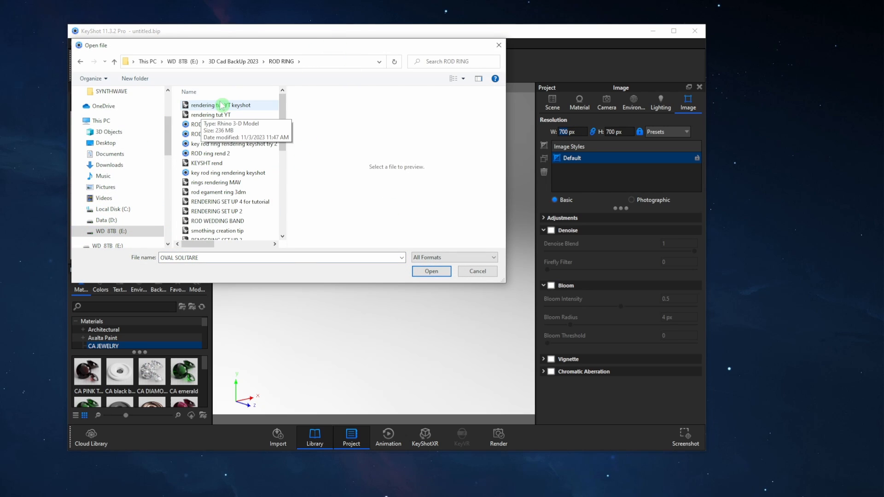
pyautogui.click(221, 105)
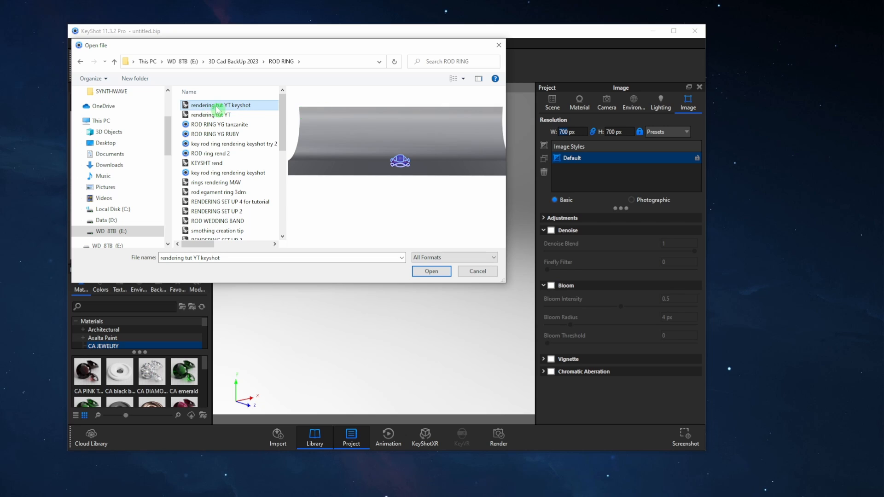
pyautogui.click(431, 272)
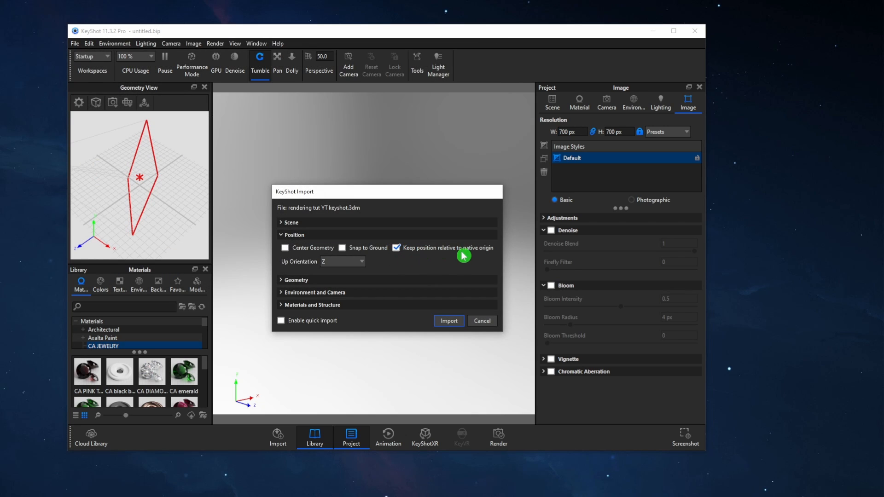
pyautogui.click(448, 321)
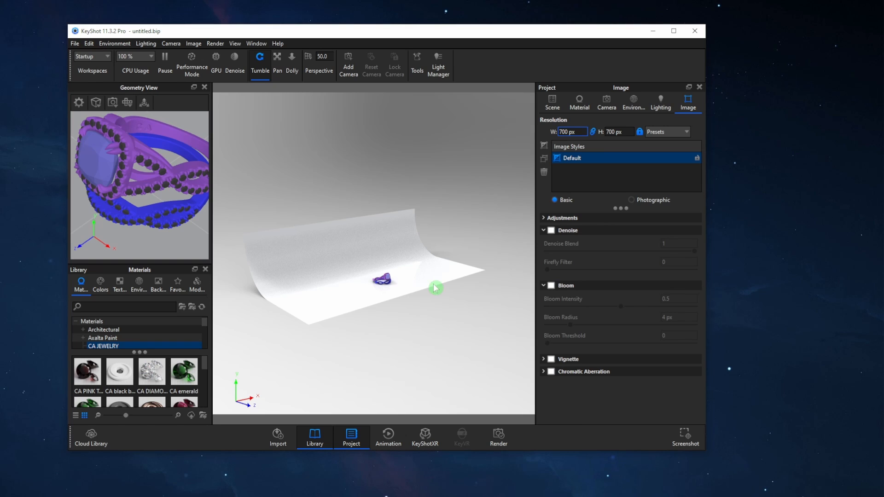
# Step: Examine the imported rings on the backdrop from the front and at an angle, both close up and from farther away
pyautogui.rightClick(415, 289)
pyautogui.moveTo(378, 333); pyautogui.dragTo(313, 332)
pyautogui.scroll(-3, 376, 281)
pyautogui.scroll(5, 374, 276)
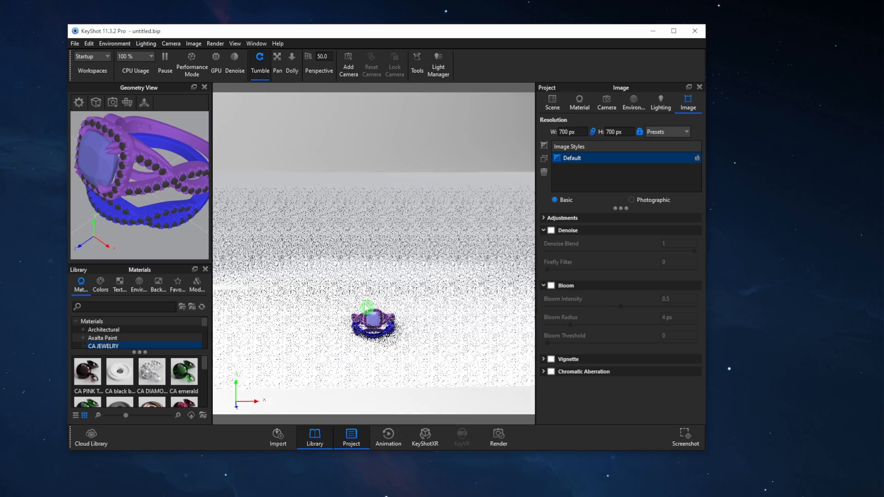
pyautogui.moveTo(368, 324); pyautogui.dragTo(367, 140, button='middle')
pyautogui.scroll(8, 372, 281)
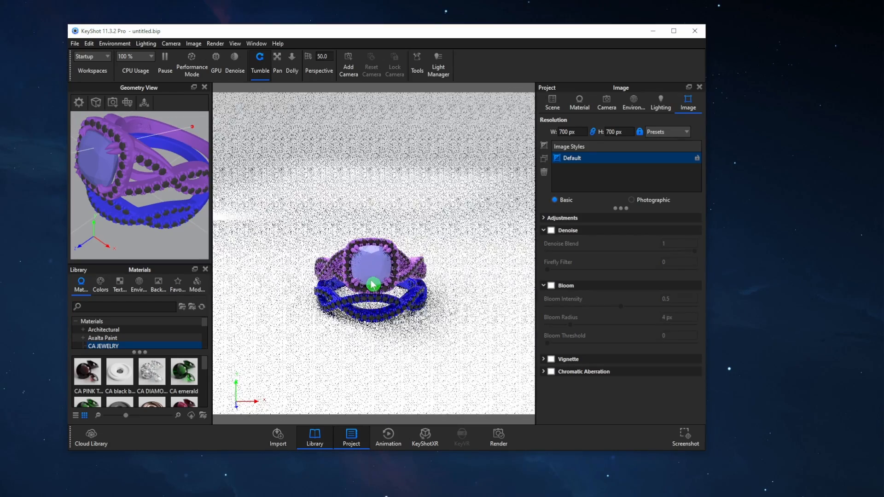
pyautogui.moveTo(382, 234); pyautogui.dragTo(383, 214, button='middle')
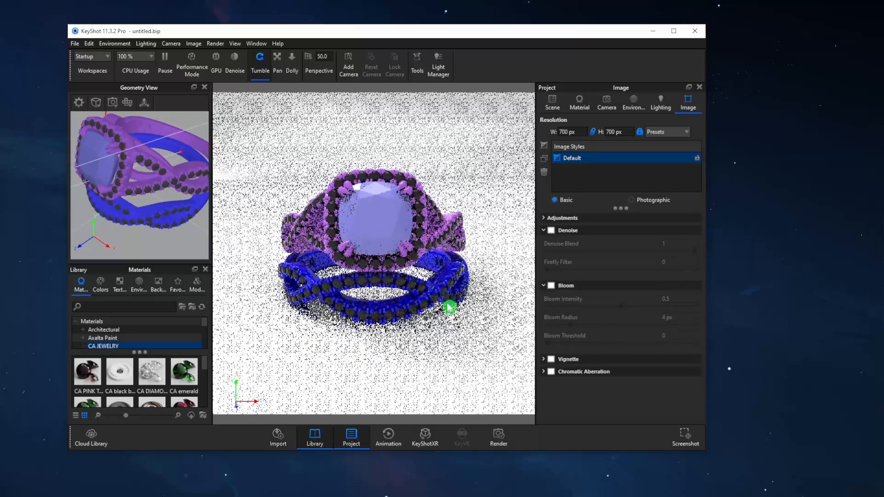
pyautogui.moveTo(450, 307); pyautogui.dragTo(432, 302)
pyautogui.scroll(4, 432, 301)
pyautogui.scroll(-8, 432, 302)
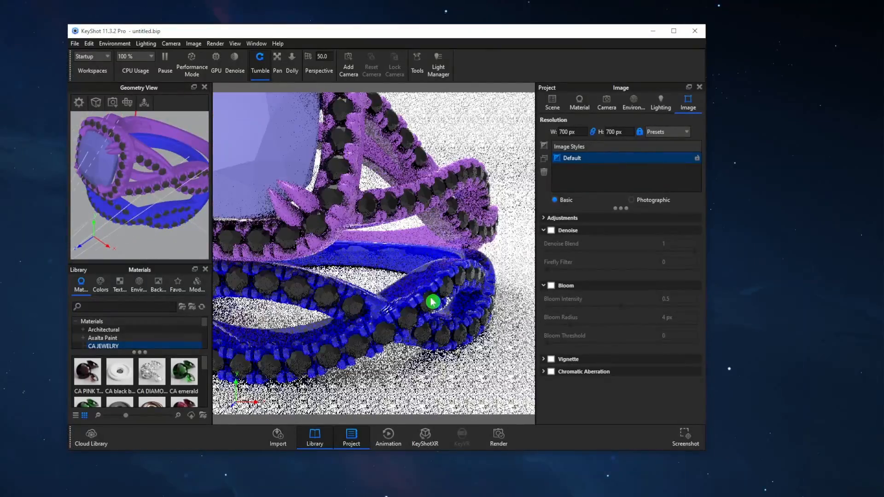
pyautogui.moveTo(428, 305); pyautogui.dragTo(389, 333)
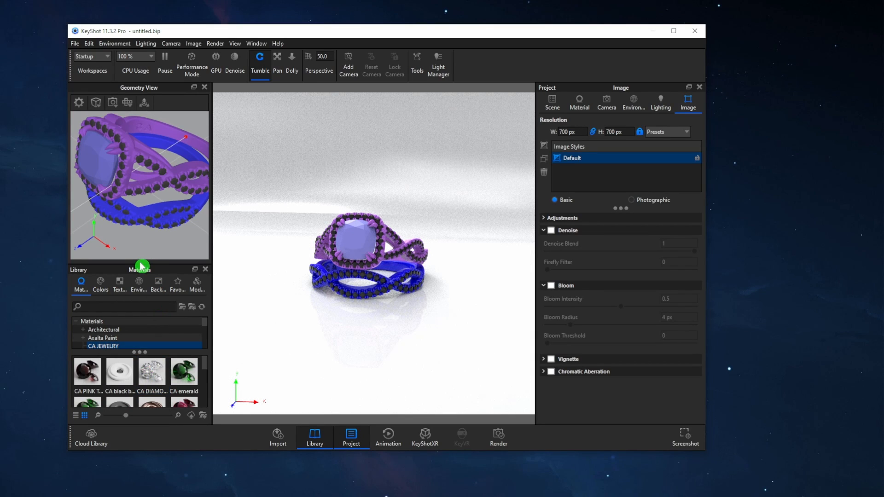
# Step: Turn the camera to face the rings from the front and set its azimuth to -90°
pyautogui.scroll(-5, 138, 217)
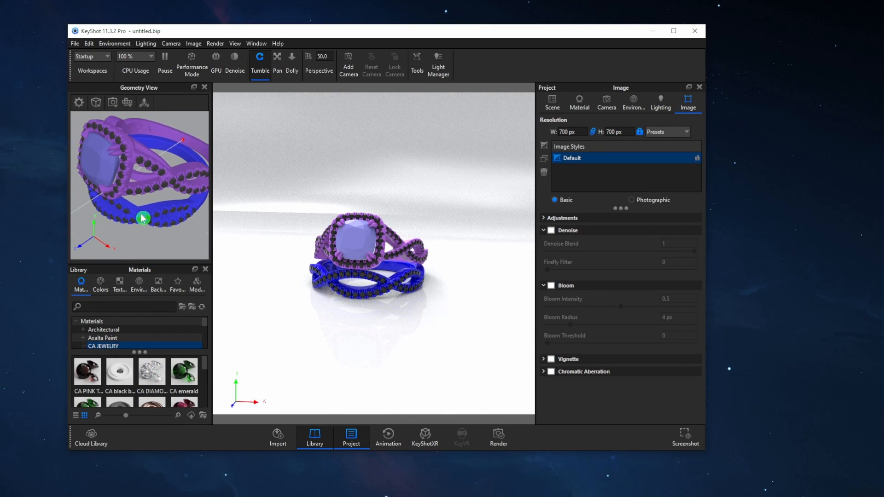
pyautogui.moveTo(154, 237); pyautogui.dragTo(177, 197)
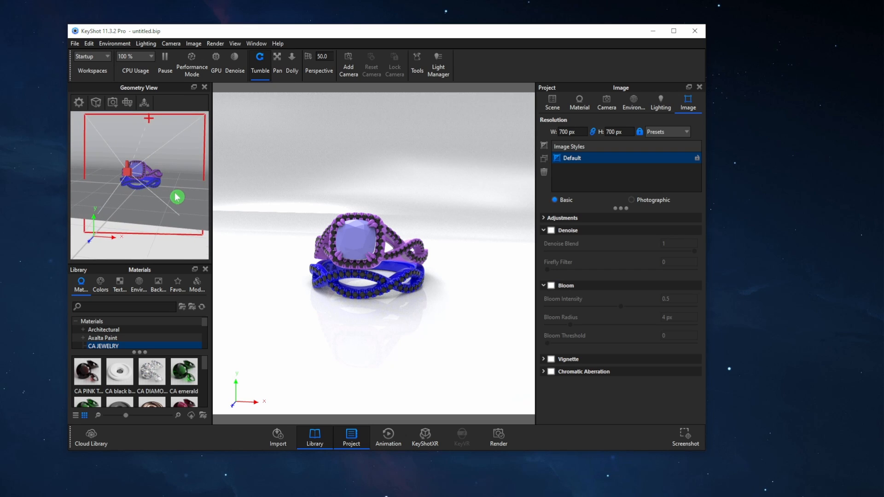
pyautogui.moveTo(439, 319); pyautogui.dragTo(388, 328)
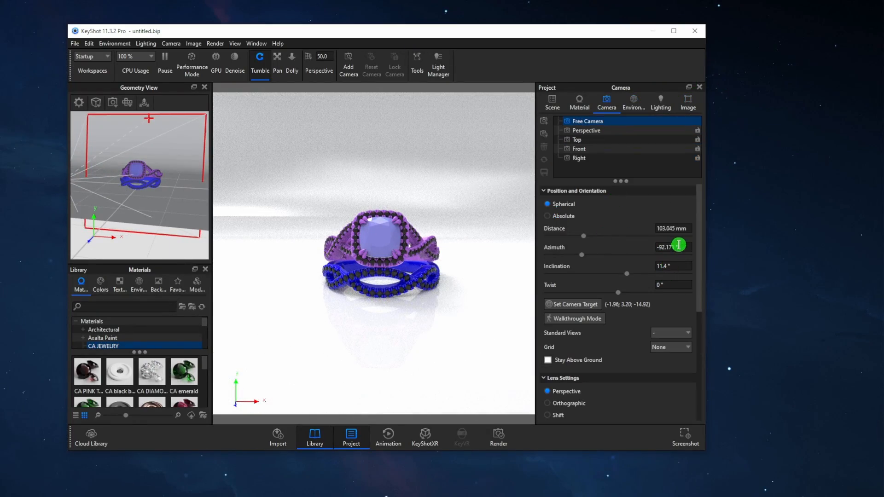
pyautogui.click(677, 246)
pyautogui.write('90')
pyautogui.press('Return')
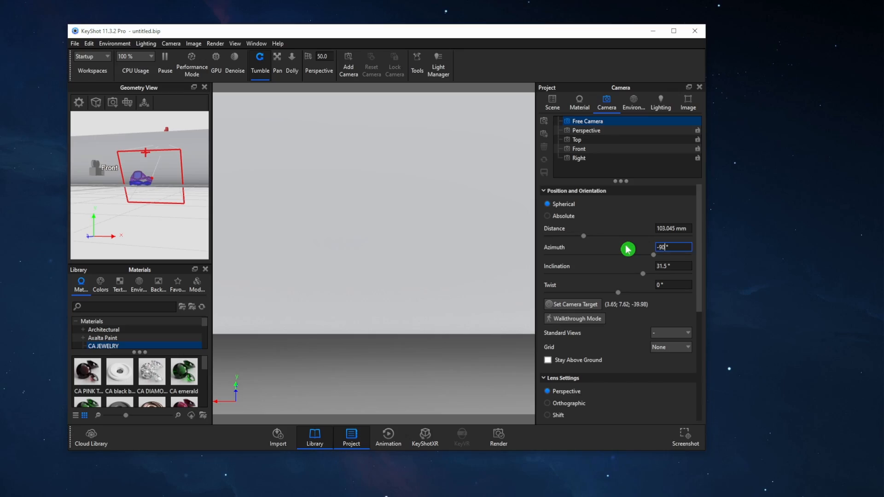
pyautogui.press('Return')
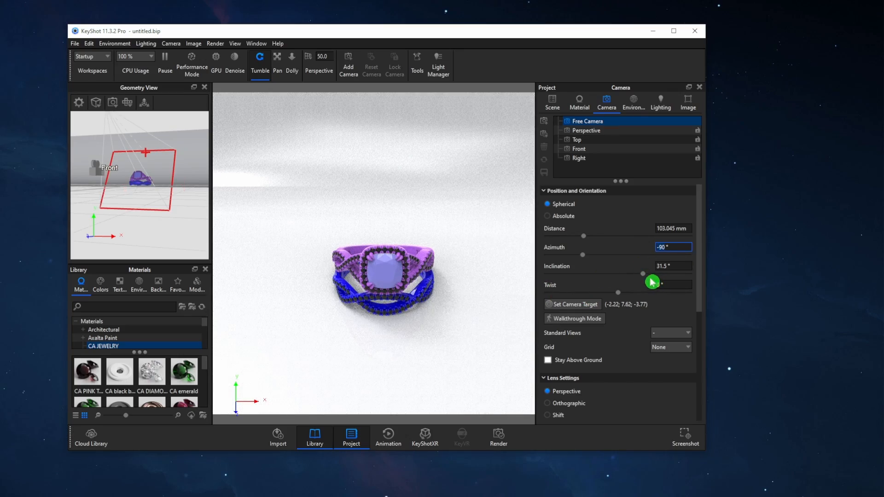
# Step: Lower the camera's inclination to 9.9° and pan the view to place the rings near the middle of the image
pyautogui.moveTo(642, 274); pyautogui.dragTo(626, 277)
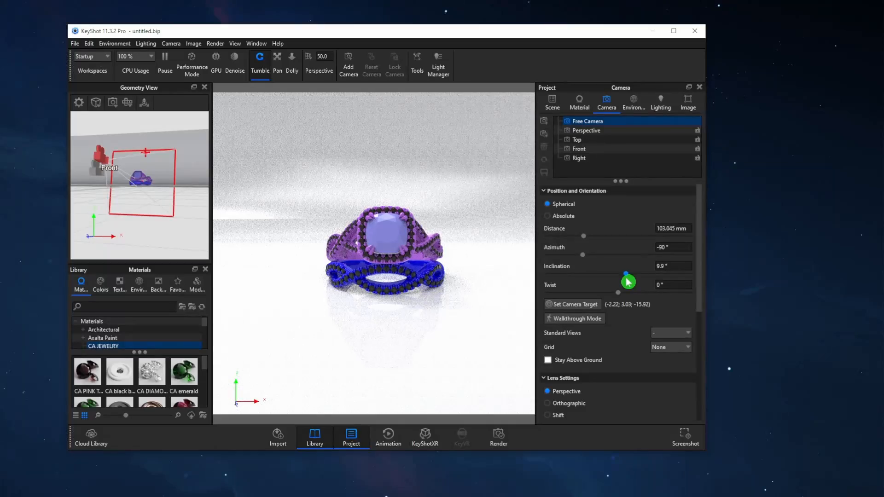
pyautogui.moveTo(467, 317); pyautogui.dragTo(441, 324, button='middle')
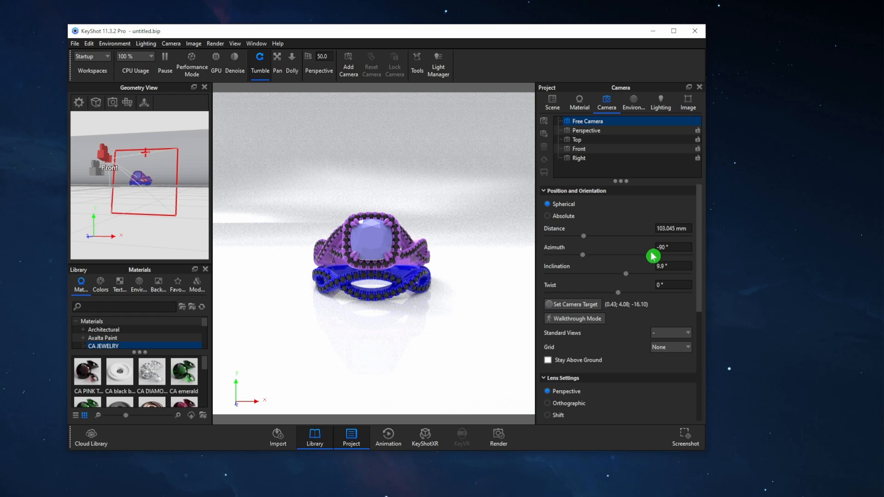
pyautogui.click(663, 247)
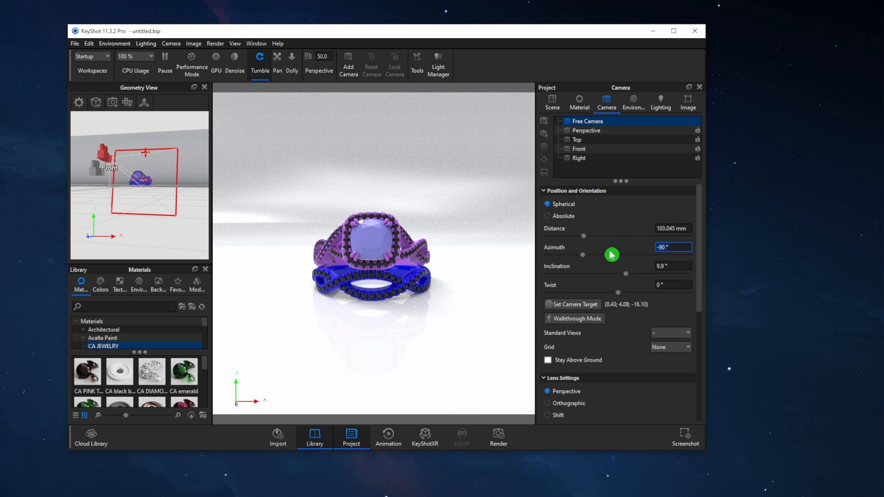
pyautogui.press('Delete')
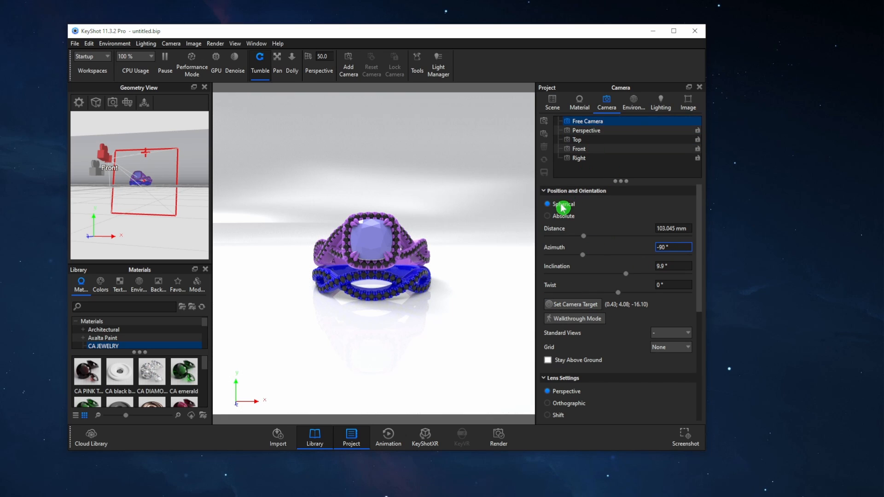
# Step: Save the current view as a camera named "YT tUT" and compare it with the other cameras before returning to it
pyautogui.click(544, 124)
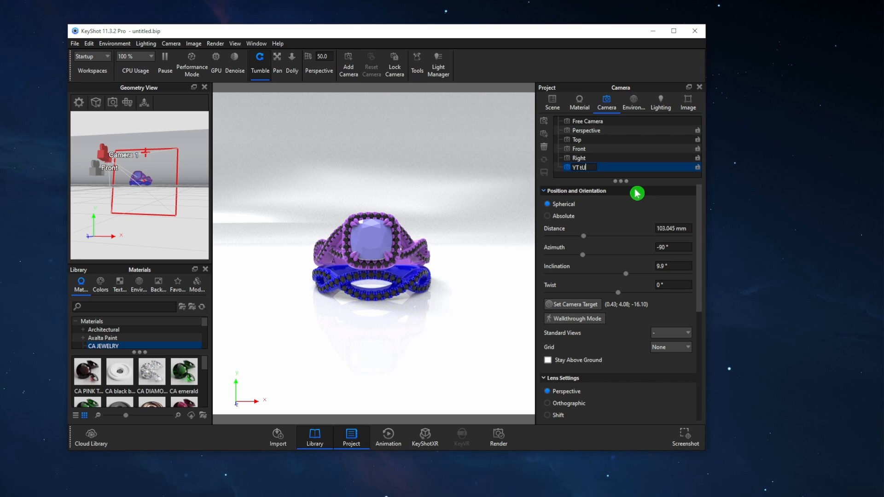
pyautogui.press('Return')
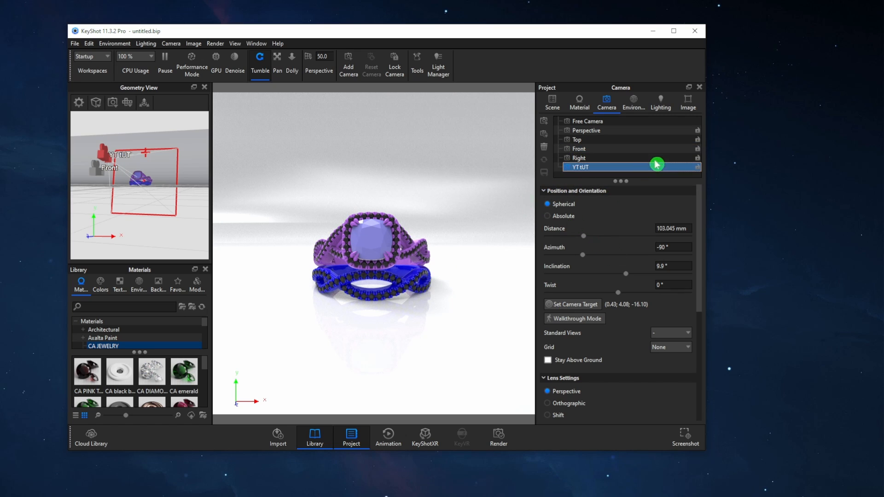
pyautogui.click(582, 158)
pyautogui.click(583, 140)
pyautogui.click(587, 132)
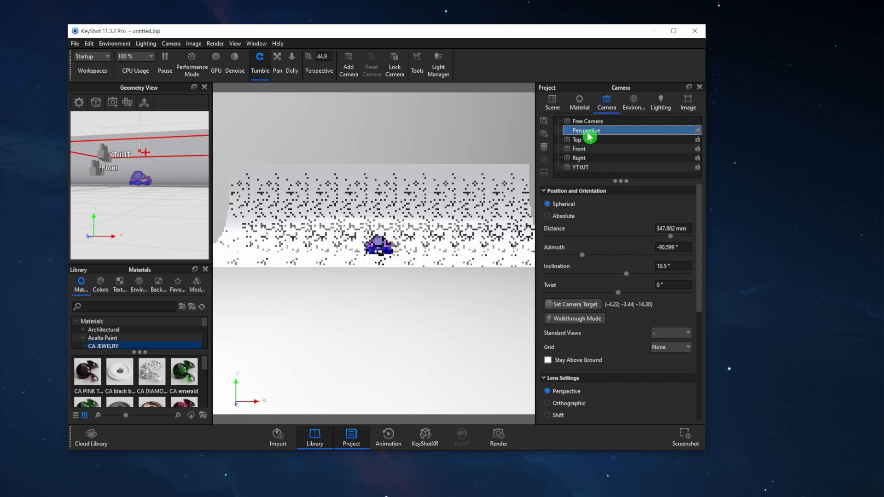
pyautogui.click(588, 168)
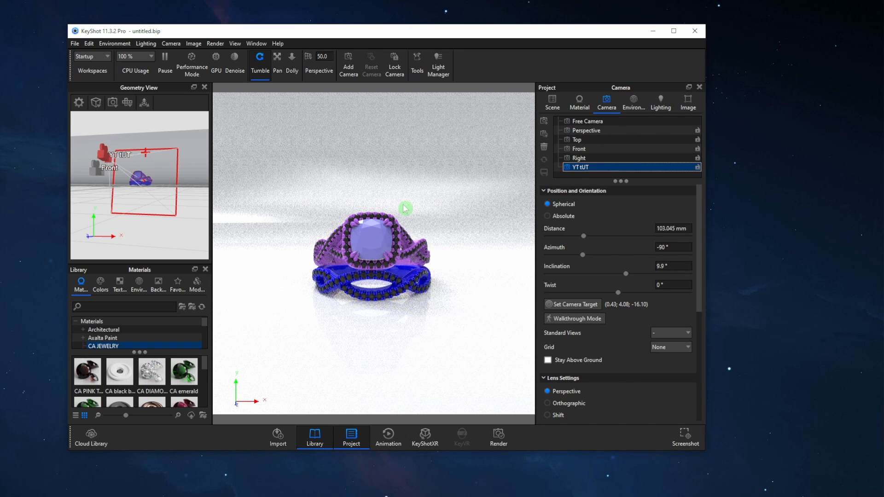
# Step: Apply CA DIAMONDS to the MR pave and MB PAVE layers, and CA rosegold to the MR and matching band layers
pyautogui.click(153, 375)
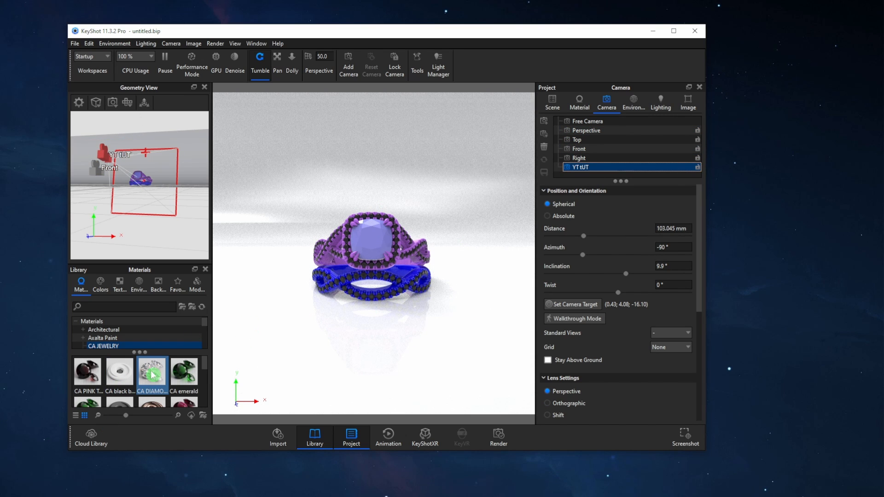
pyautogui.moveTo(158, 371); pyautogui.dragTo(345, 301)
pyautogui.click(553, 104)
pyautogui.click(579, 175)
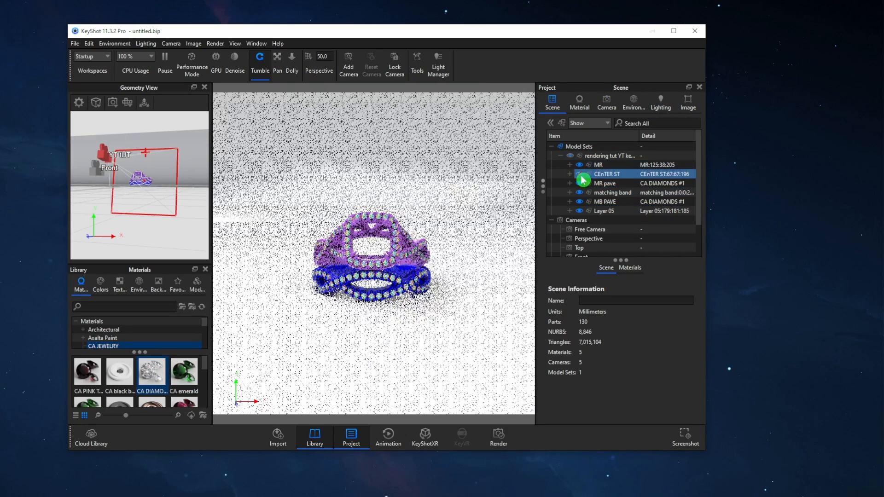
pyautogui.click(579, 174)
pyautogui.moveTo(205, 365); pyautogui.dragTo(210, 370)
pyautogui.moveTo(151, 380); pyautogui.dragTo(606, 167)
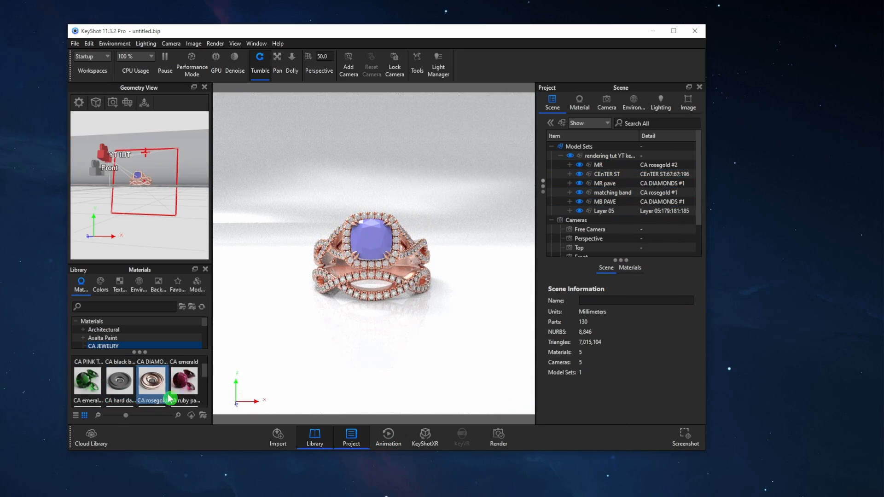
# Step: Try materials from the CA JEWELRY library on the CEnTER ST layer and give it a CA ruby stone material
pyautogui.scroll(-2, 171, 396)
pyautogui.moveTo(157, 364); pyautogui.dragTo(607, 177)
pyautogui.scroll(2, 138, 382)
pyautogui.moveTo(119, 368); pyautogui.dragTo(607, 174)
pyautogui.moveTo(96, 389); pyautogui.dragTo(589, 174)
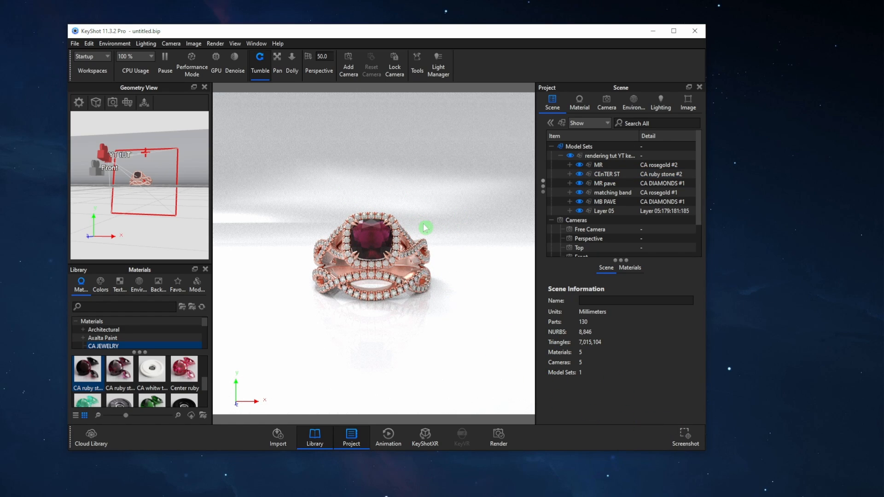
# Step: Hide the backdrop on Layer 05 to compare the rings without it, and show it again
pyautogui.click(580, 212)
pyautogui.click(580, 211)
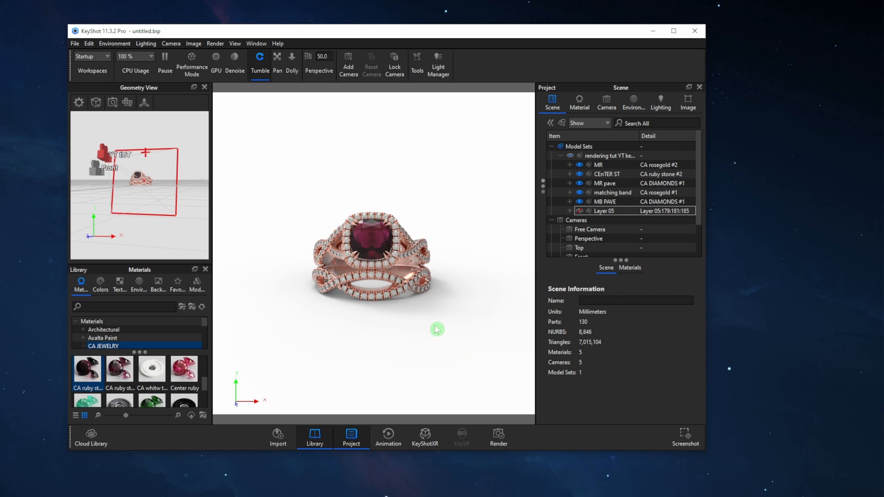
pyautogui.click(582, 212)
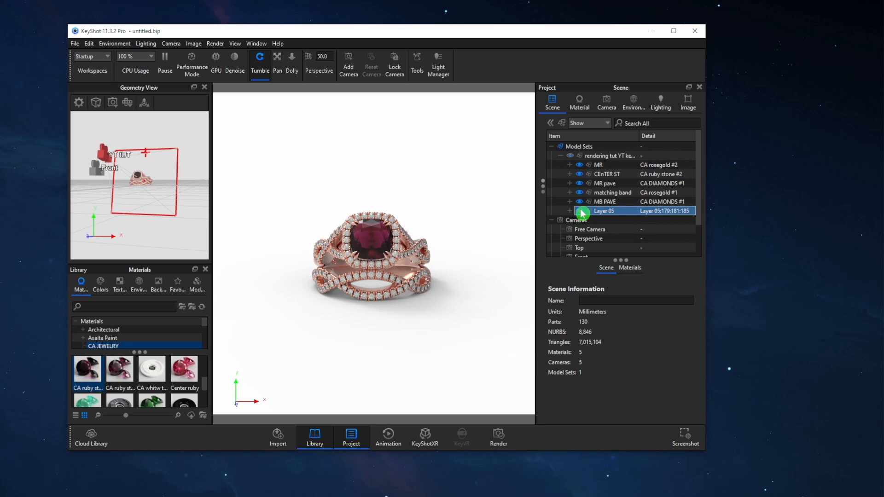
pyautogui.click(579, 212)
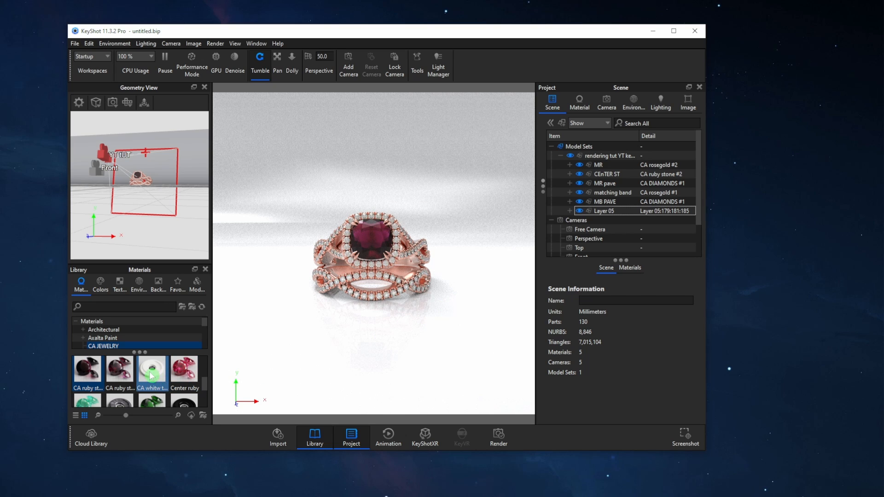
# Step: Apply the white "CA whitw tile birght" material from the CA JEWELRY library to the backdrop
pyautogui.scroll(-2, 206, 388)
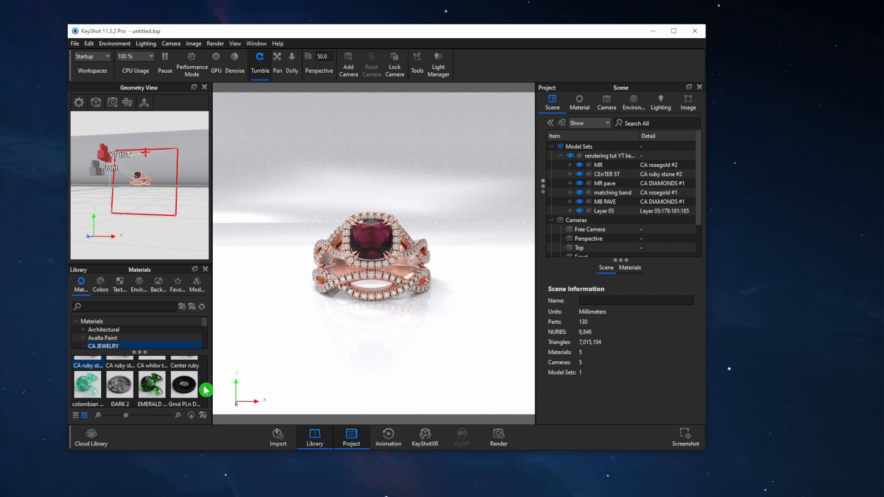
pyautogui.scroll(2, 205, 391)
pyautogui.moveTo(152, 371); pyautogui.dragTo(318, 371)
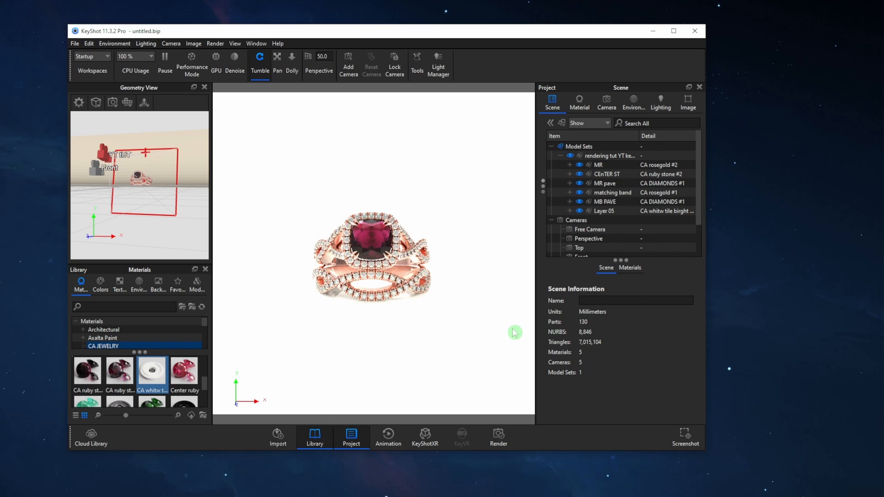
# Step: Set the YT tUT camera's distance to 82 mm and turn on GPU rendering with denoise
pyautogui.click(613, 108)
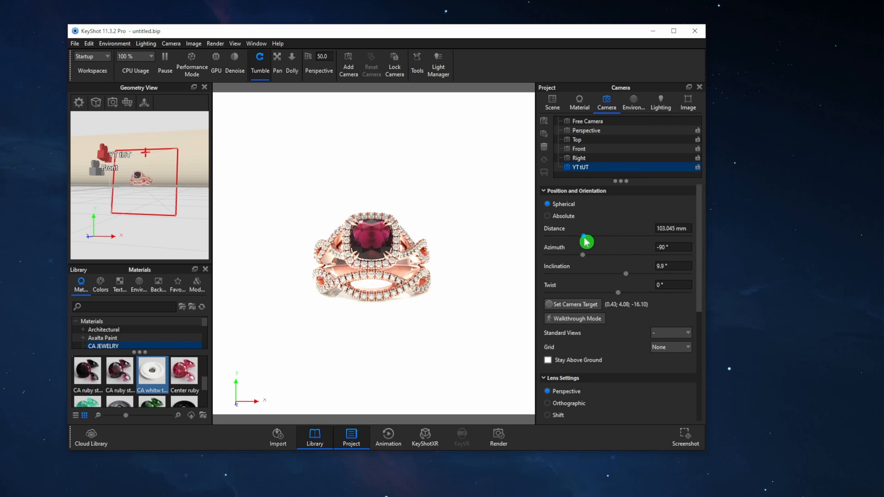
pyautogui.moveTo(584, 239); pyautogui.dragTo(577, 243)
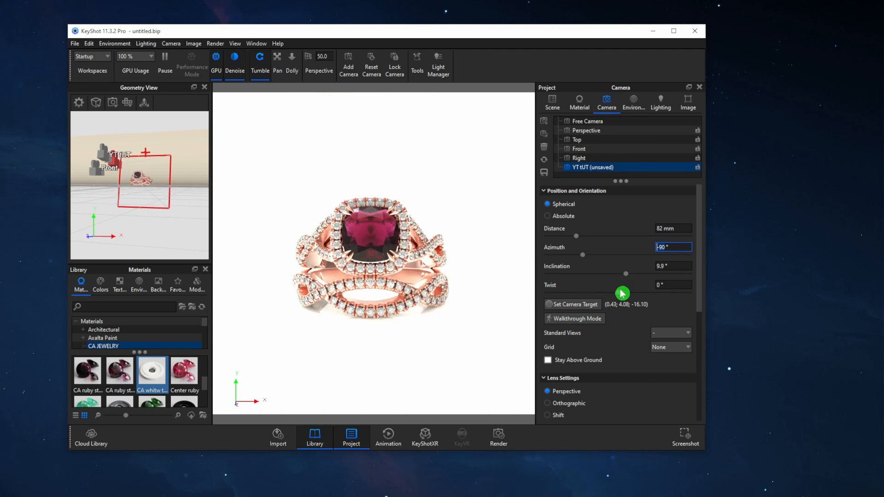
# Step: Try the 2 Panels and 3 Panels Straight 4K studio environments, and settle on the plain white studio environment for lighting the scene
pyautogui.click(633, 104)
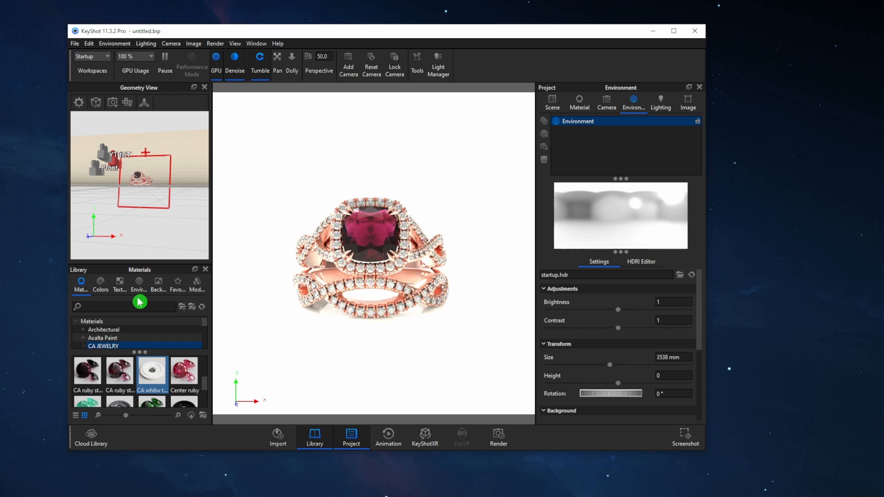
pyautogui.moveTo(138, 263); pyautogui.dragTo(144, 172)
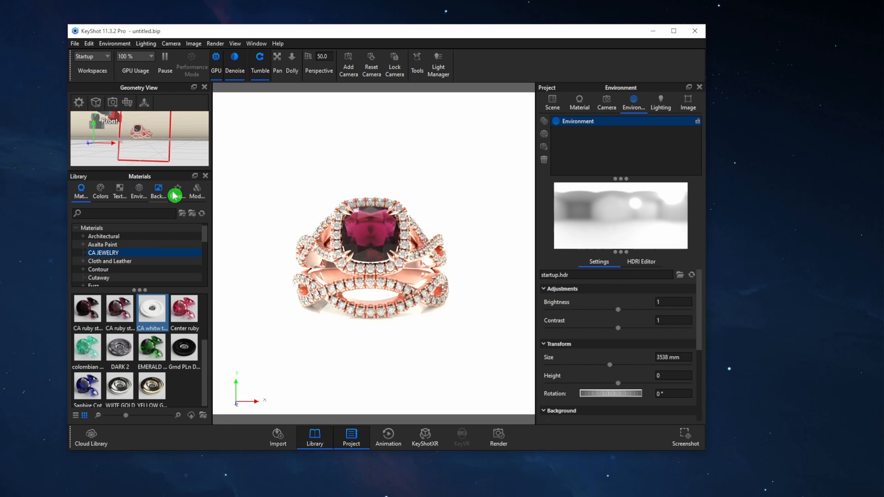
pyautogui.click(140, 192)
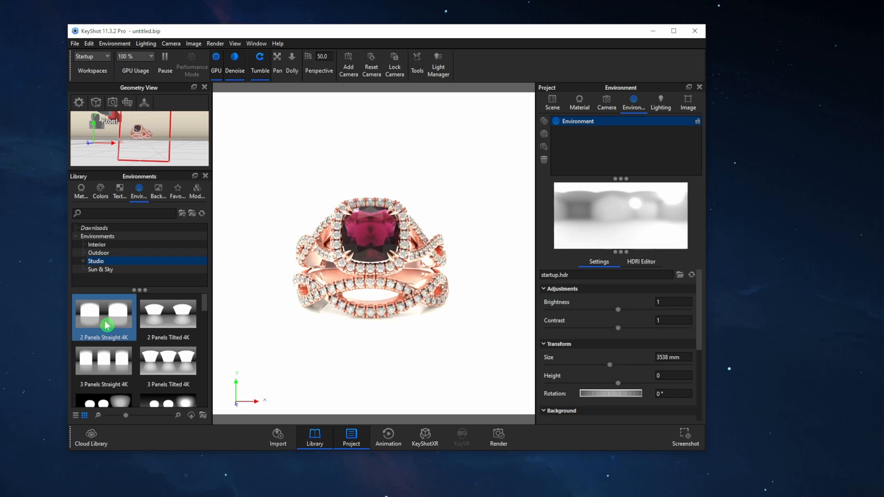
pyautogui.moveTo(103, 313); pyautogui.dragTo(380, 369)
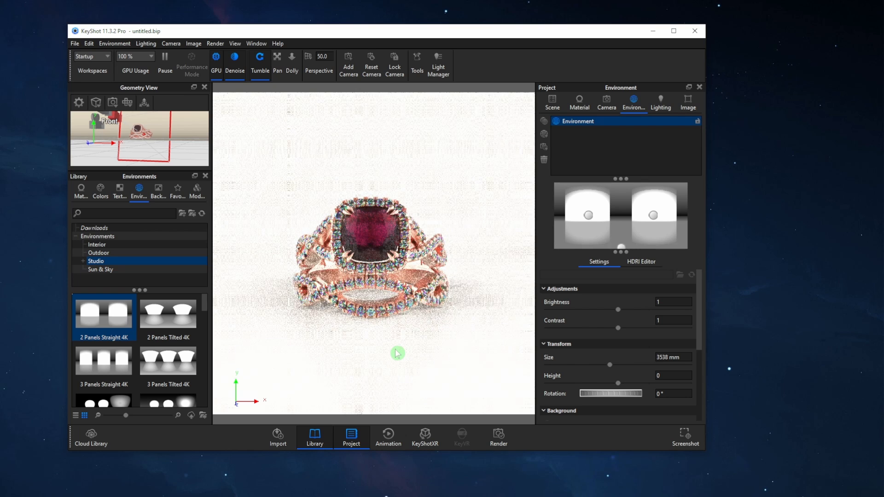
pyautogui.scroll(-3, 138, 359)
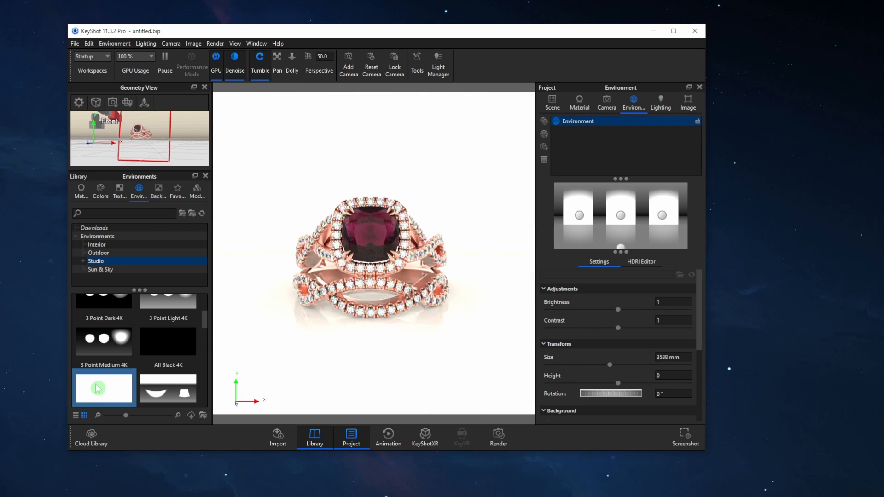
pyautogui.moveTo(103, 388); pyautogui.dragTo(345, 369)
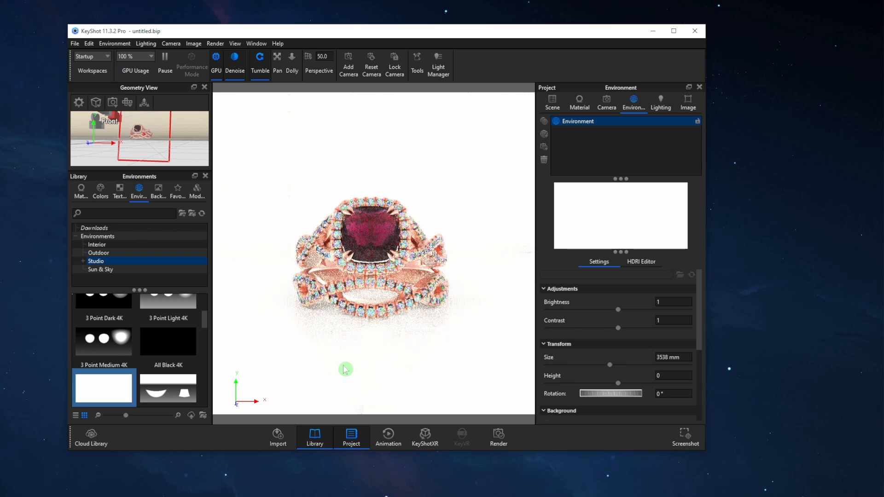
# Step: Compare the rings with and without the Layer 05 backdrop under the white environment, leaving the backdrop shown
pyautogui.click(553, 104)
pyautogui.click(581, 211)
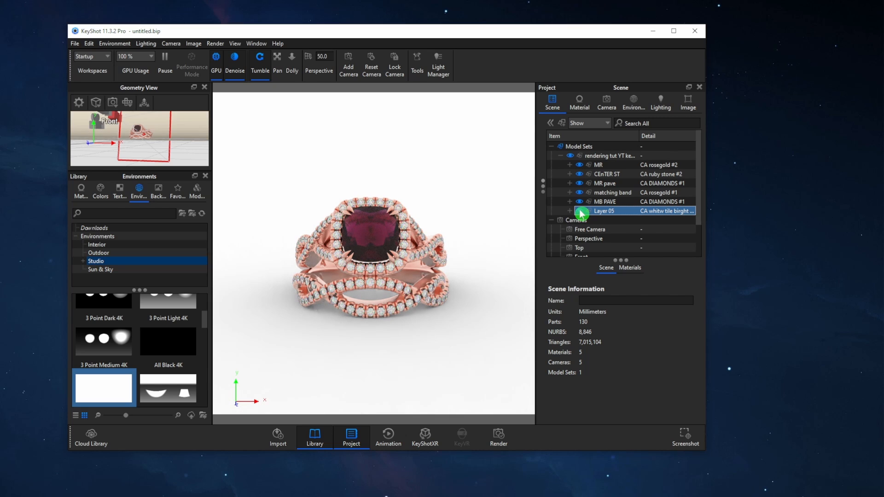
pyautogui.click(583, 223)
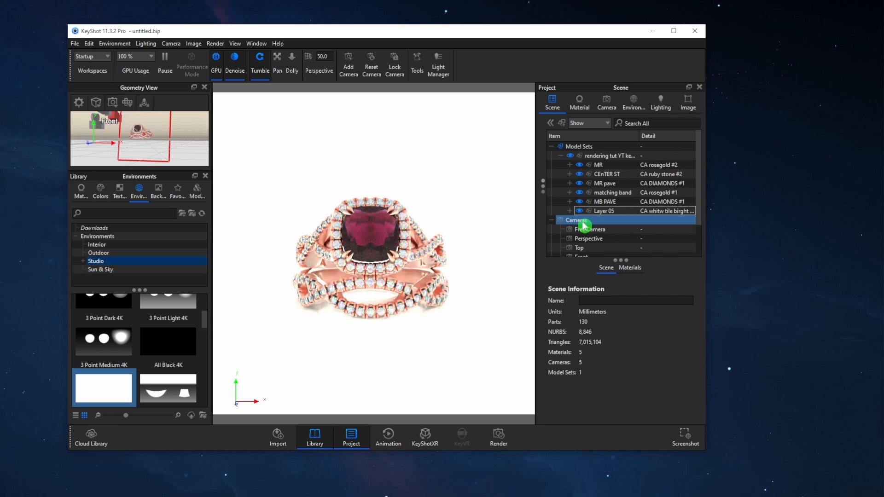
# Step: Set the environment's brightness to 0.8
pyautogui.click(633, 103)
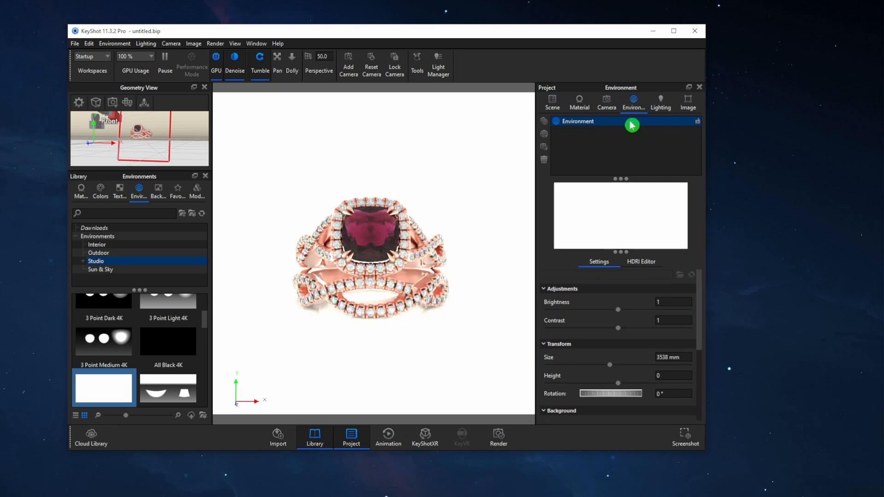
pyautogui.doubleClick(667, 301)
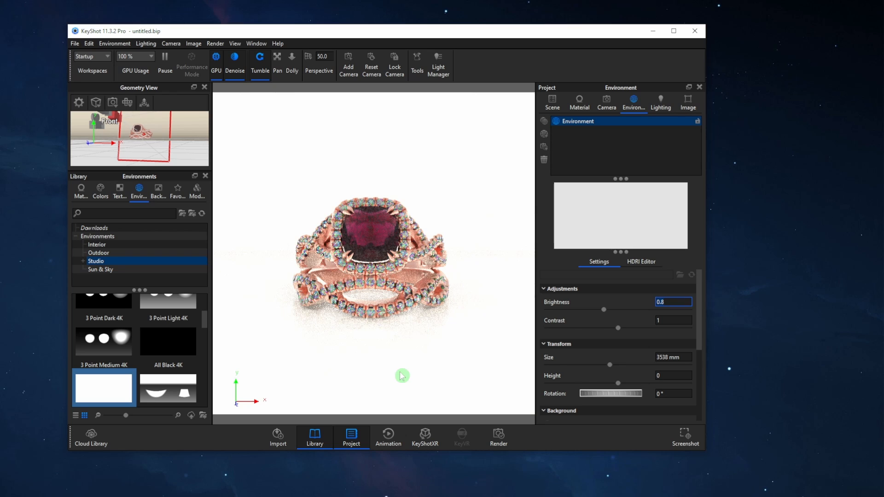
# Step: Try rotating the whole rendering tut YT keyshot group, backdrop included, about its Y axis, including to -45°
pyautogui.click(553, 103)
pyautogui.click(598, 156)
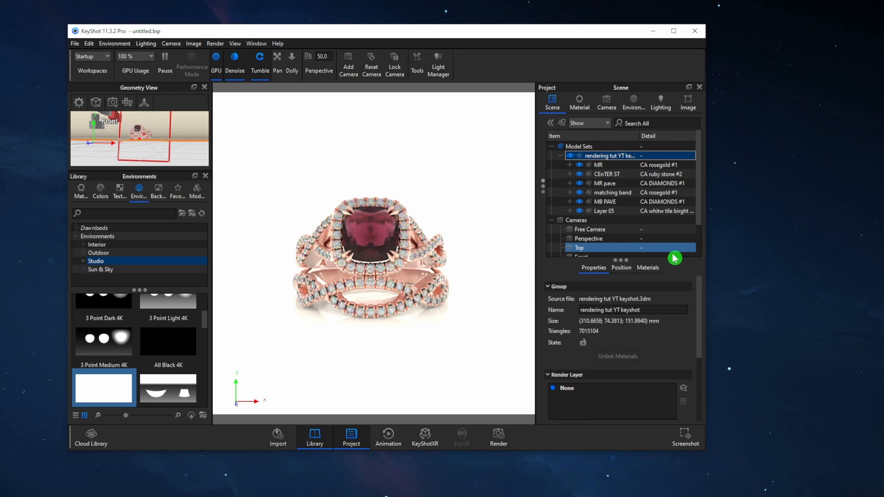
pyautogui.rightClick(599, 159)
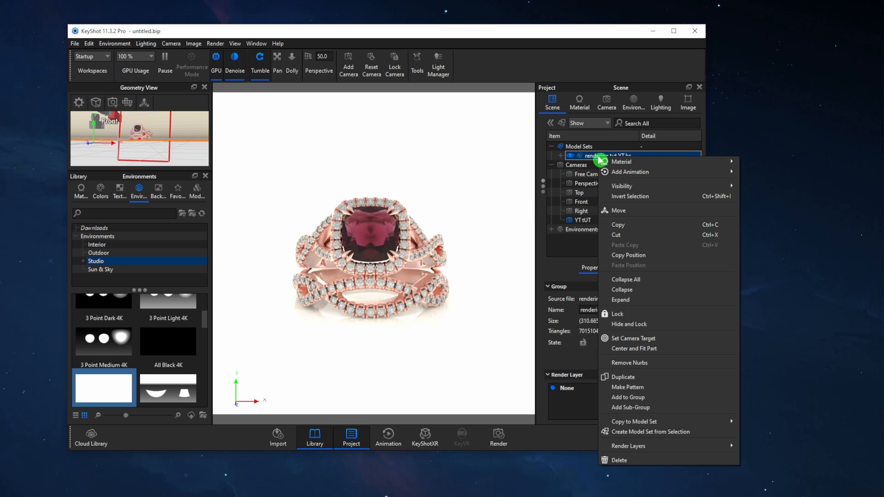
pyautogui.click(621, 211)
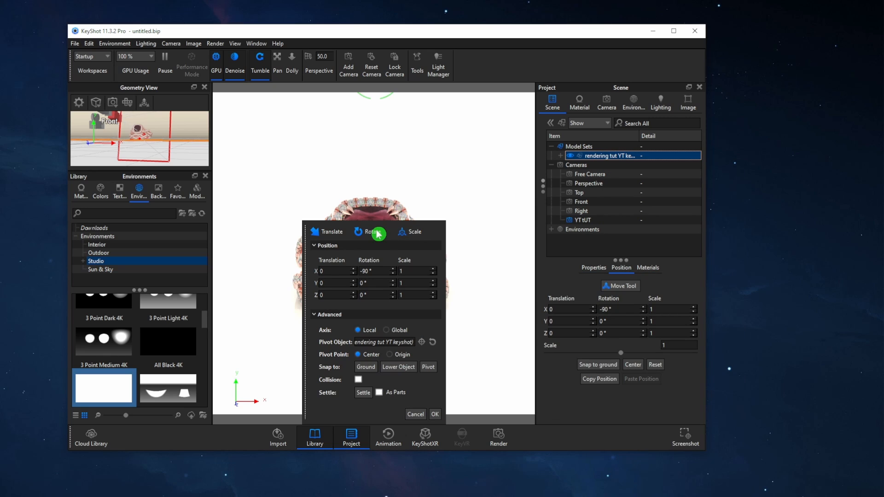
pyautogui.moveTo(377, 233); pyautogui.dragTo(629, 234)
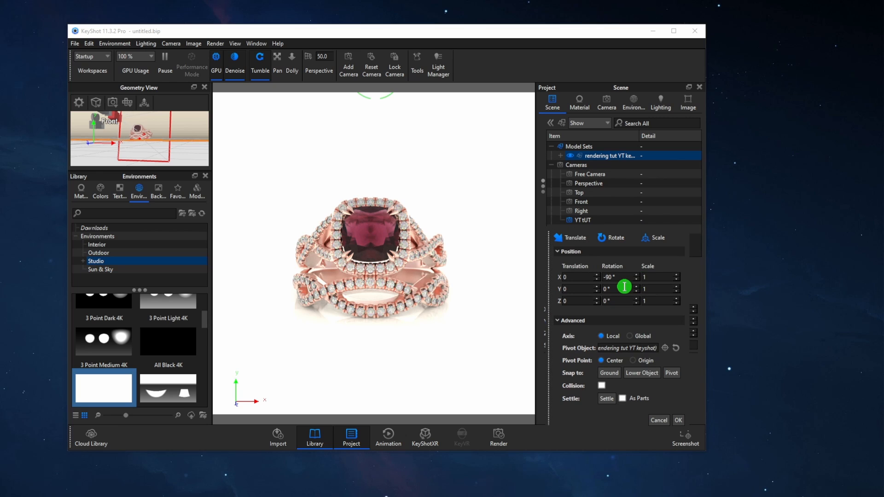
pyautogui.click(603, 288)
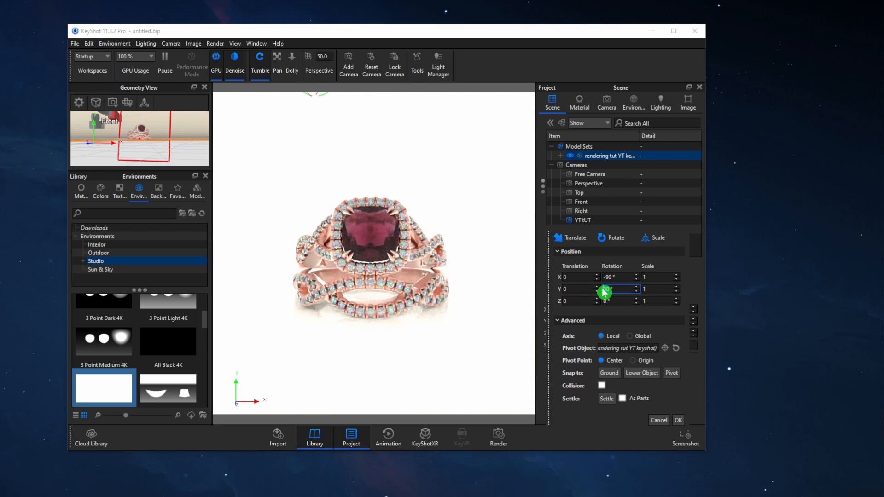
pyautogui.write('30')
pyautogui.press('Return')
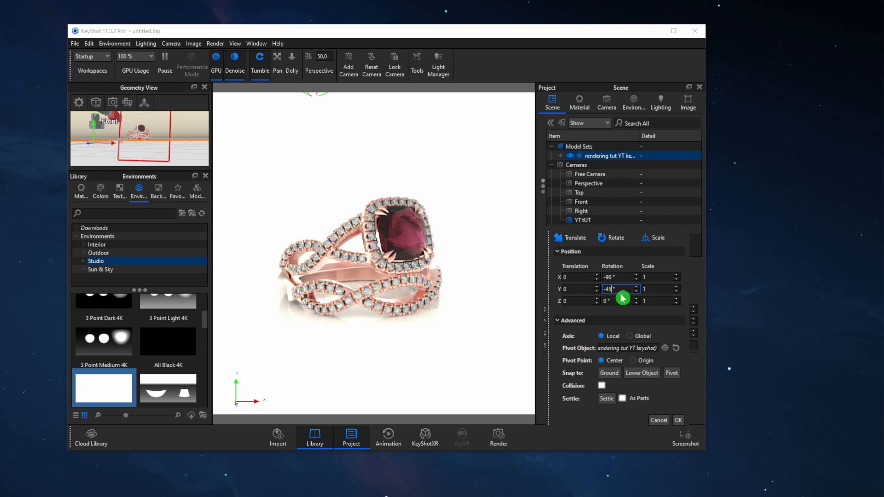
pyautogui.press('Return')
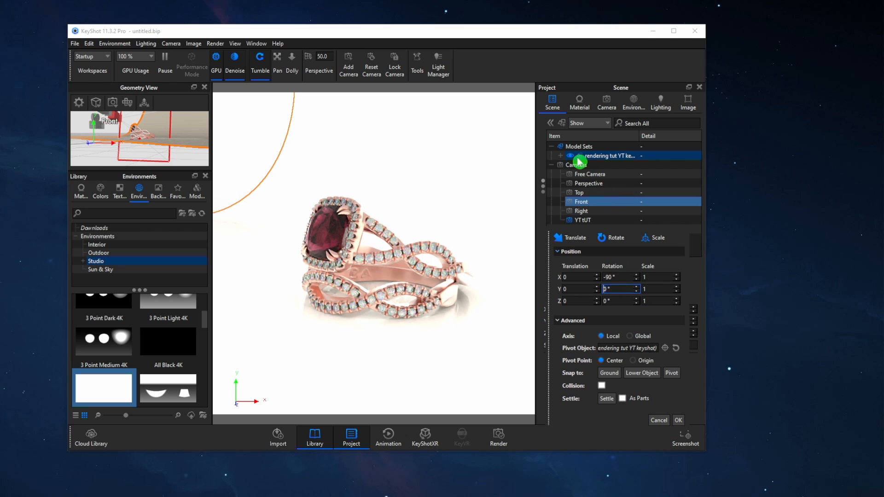
# Step: Take the Layer 05 backdrop out of the ring model group, placing it directly under Model Sets, and check it by hiding and showing it
pyautogui.click(561, 156)
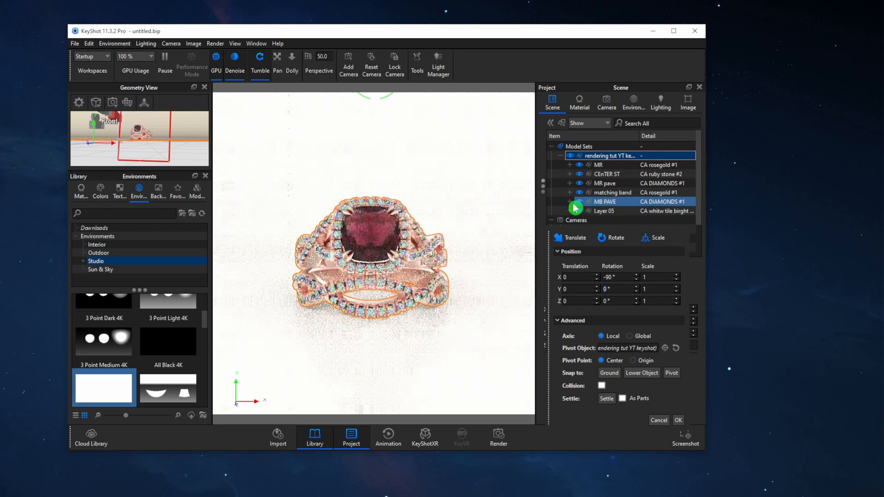
pyautogui.click(577, 203)
pyautogui.moveTo(608, 212); pyautogui.dragTo(573, 156)
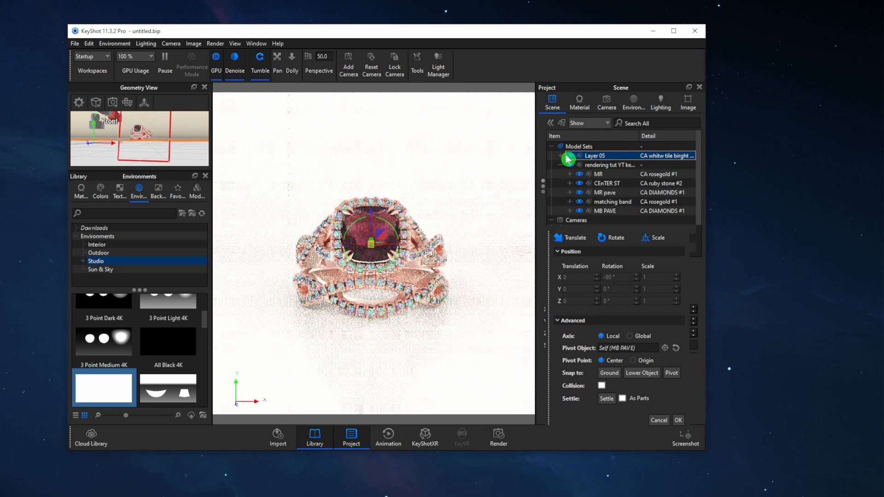
pyautogui.click(570, 155)
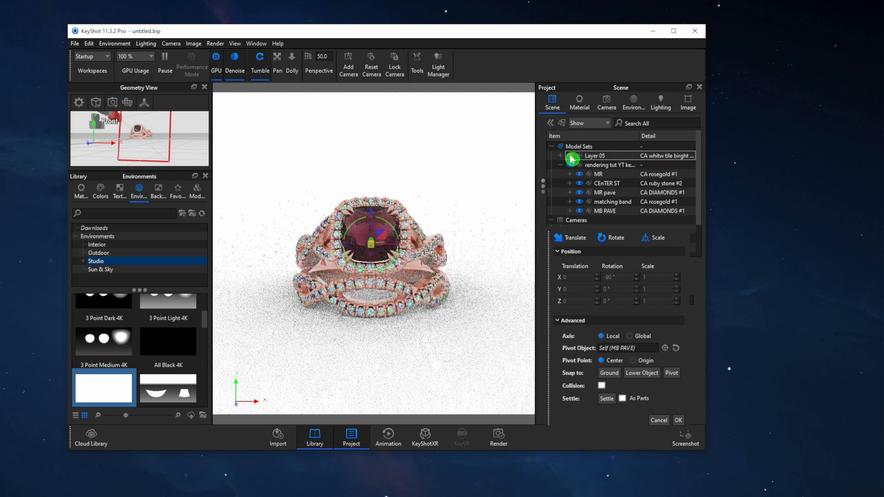
pyautogui.click(570, 155)
pyautogui.click(560, 165)
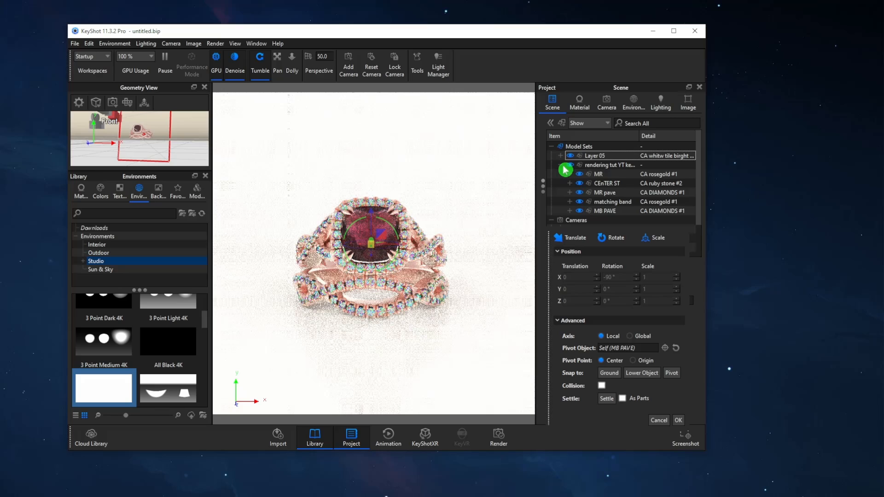
# Step: Try rotating the ring group to -45° about Y with the Move tool, and cancel the transform
pyautogui.click(587, 166)
pyautogui.rightClick(590, 165)
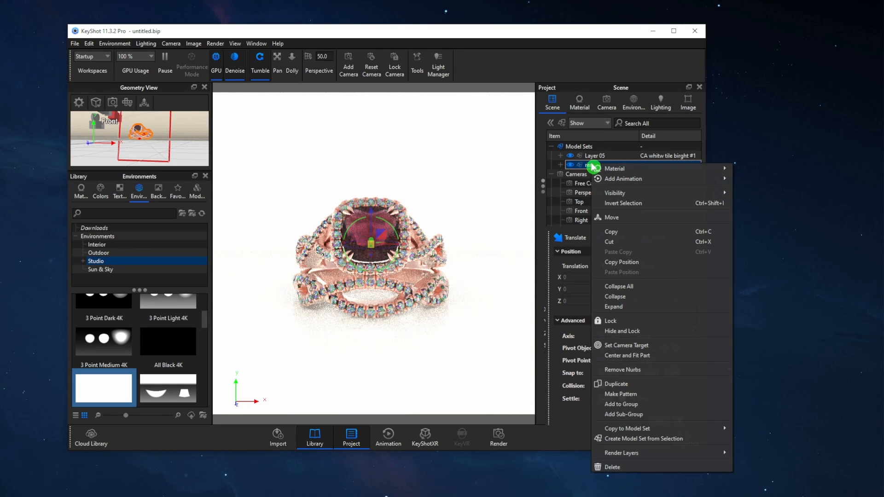
pyautogui.click(611, 219)
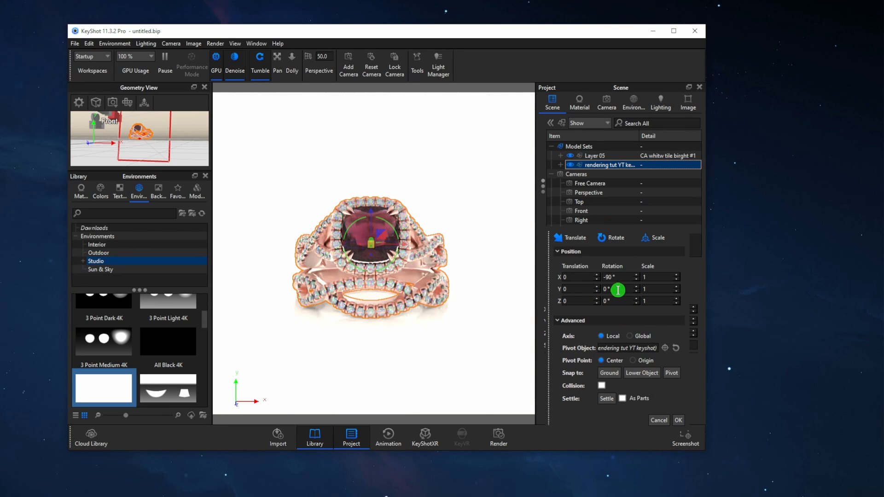
pyautogui.moveTo(618, 290); pyautogui.dragTo(584, 291)
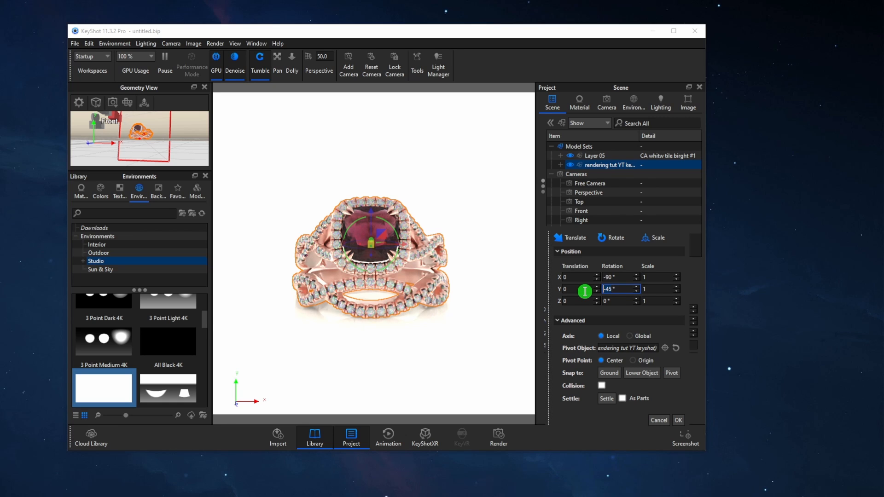
pyautogui.press('Return')
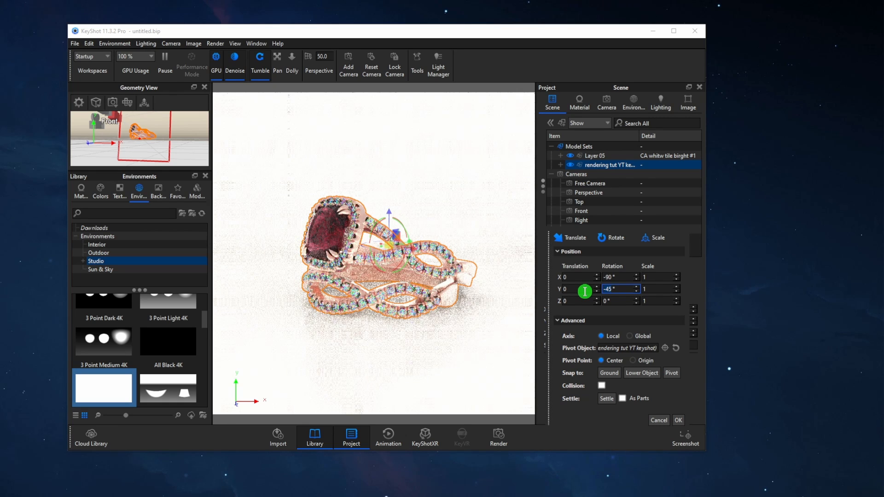
pyautogui.press('Escape')
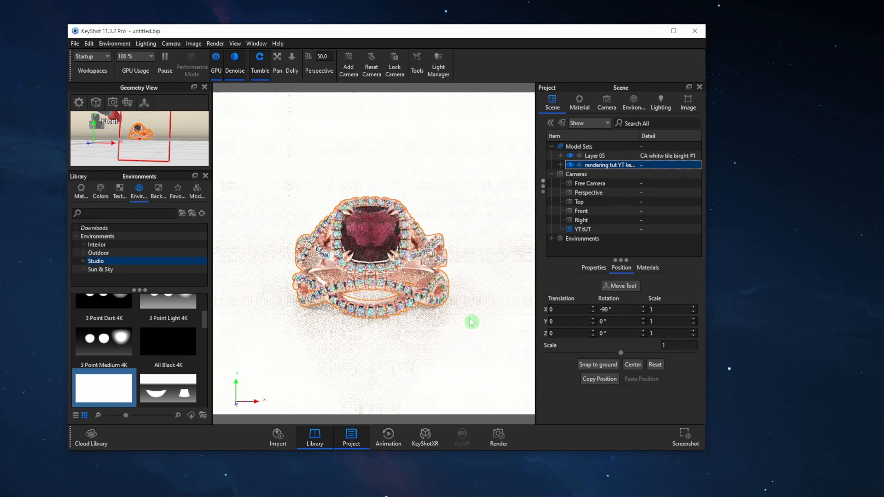
# Step: Rotate only the ring group about its Y axis, trying -45° and the opposite direction, and keep a smaller negative angle
pyautogui.click(613, 322)
pyautogui.write('-45')
pyautogui.press('Return')
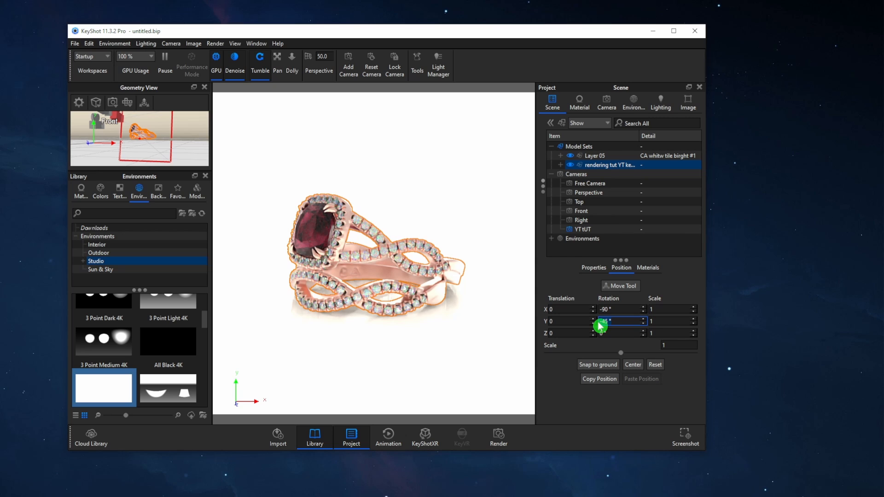
pyautogui.write('-35')
pyautogui.press('Return')
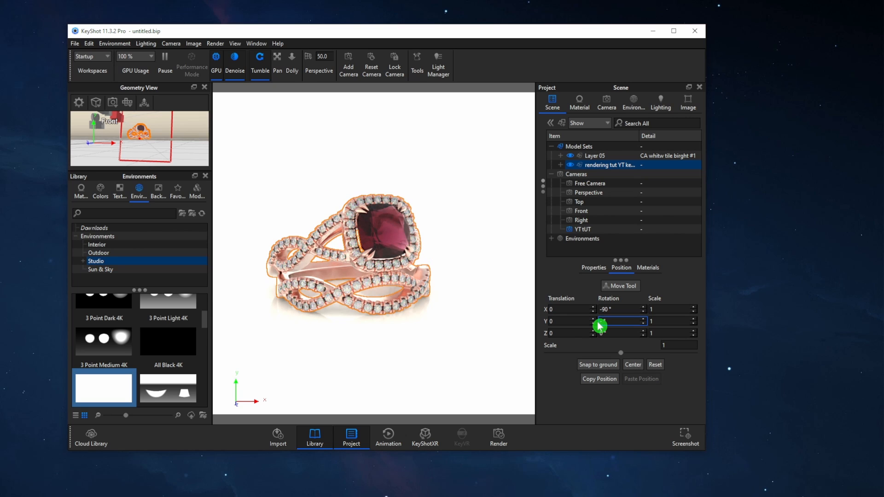
pyautogui.write('5')
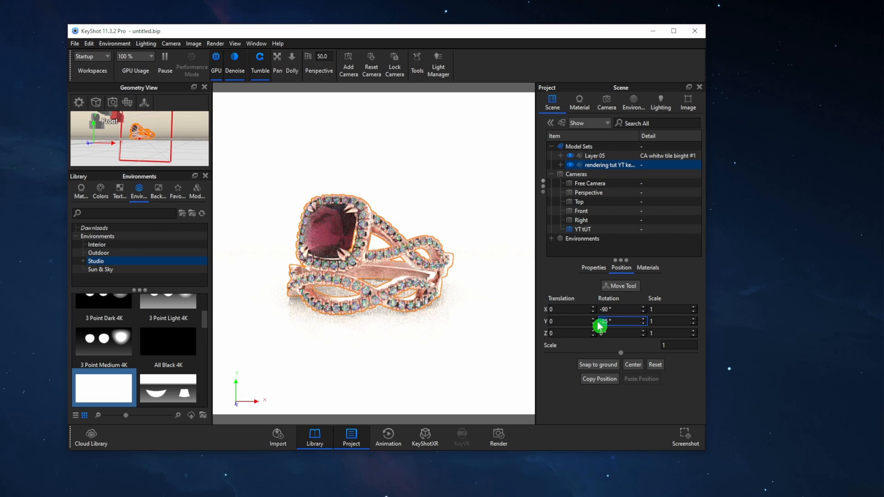
pyautogui.click(582, 391)
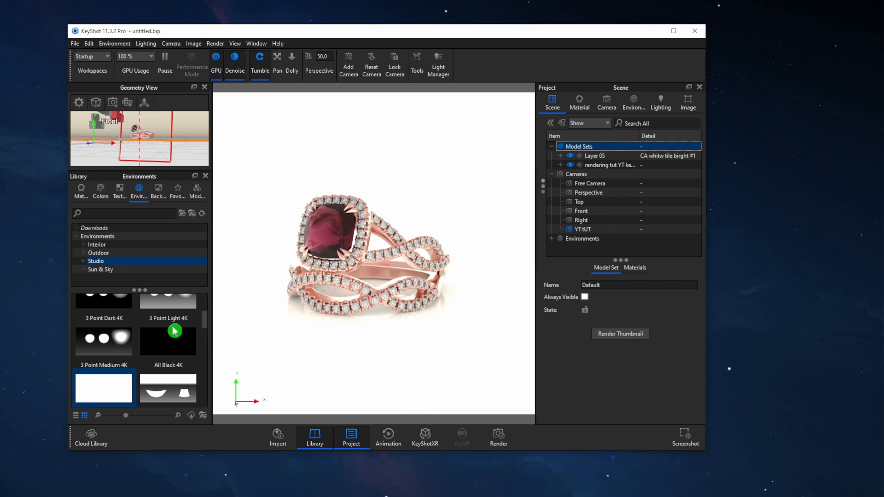
# Step: Compare the Basic and Jewelry lighting presets on the rings and keep Jewelry, dismissing the save reminder
pyautogui.click(688, 102)
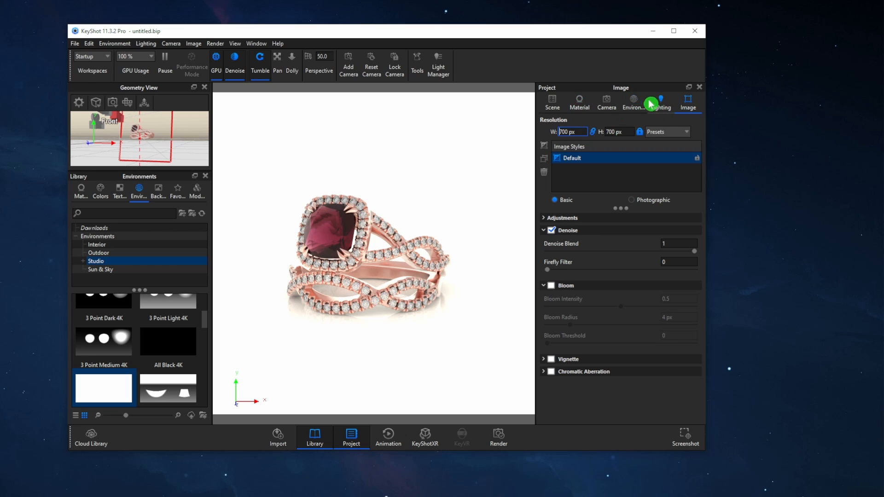
pyautogui.click(633, 103)
pyautogui.click(660, 102)
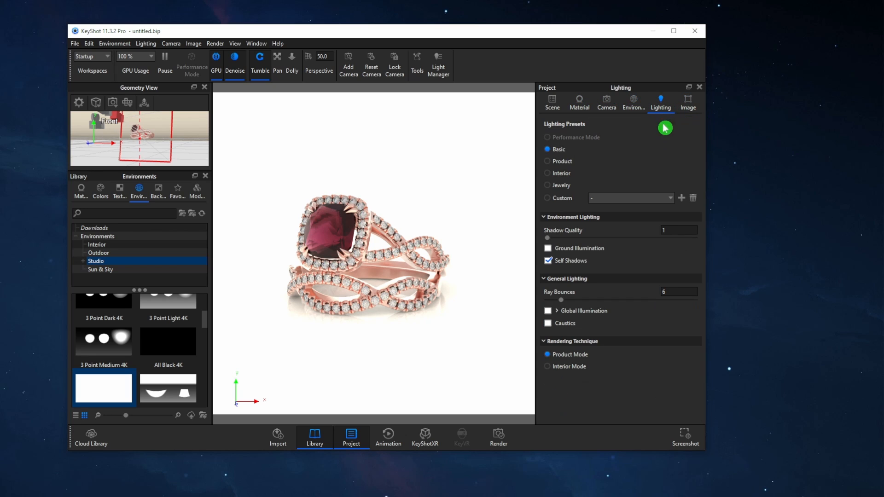
pyautogui.click(550, 186)
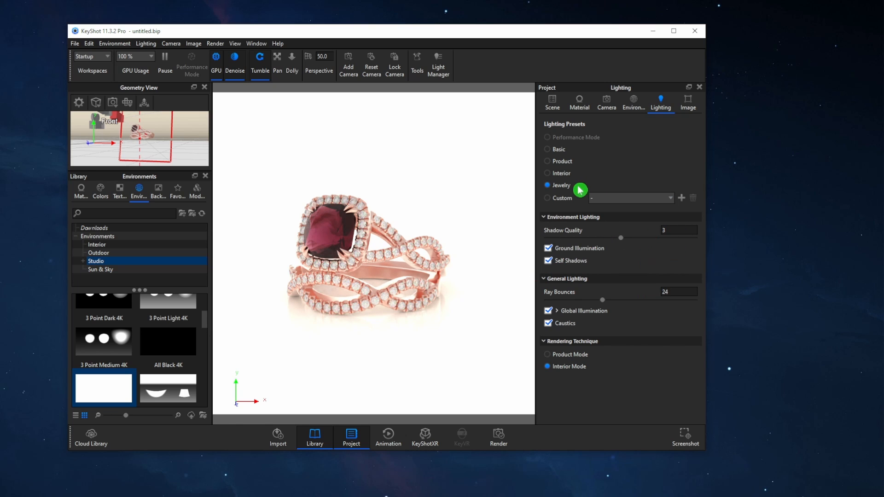
pyautogui.click(549, 198)
pyautogui.click(548, 185)
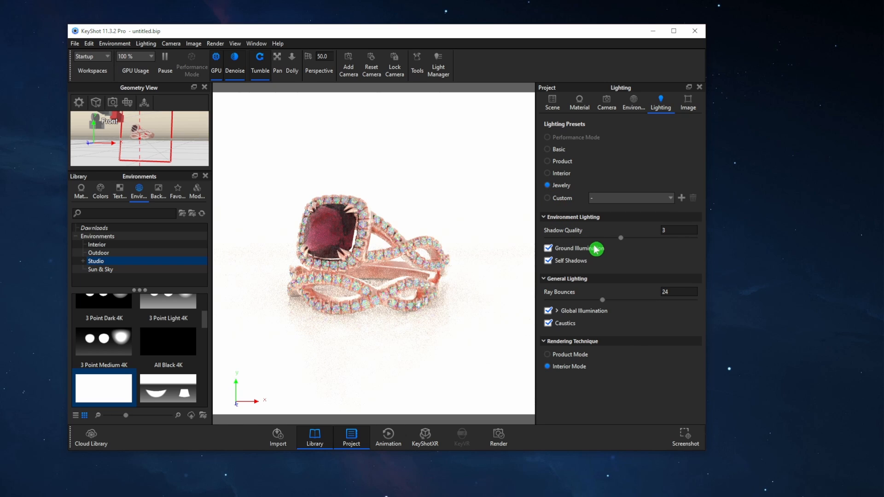
pyautogui.click(548, 149)
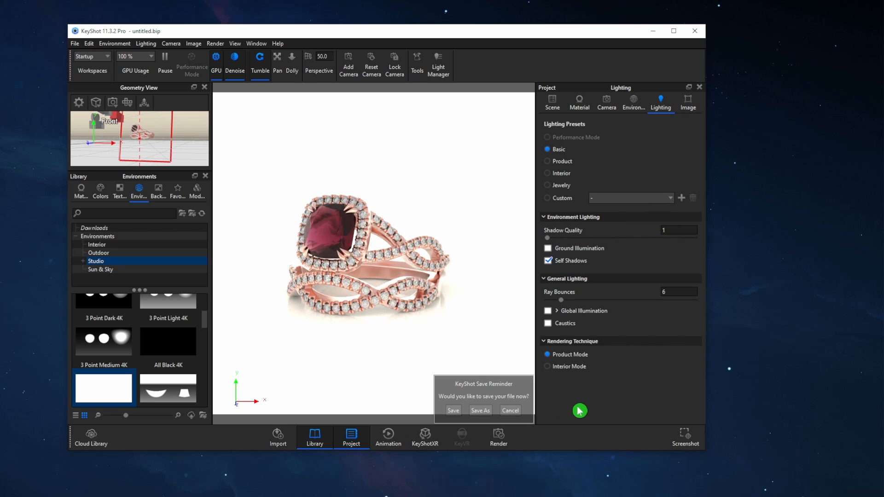
pyautogui.click(509, 410)
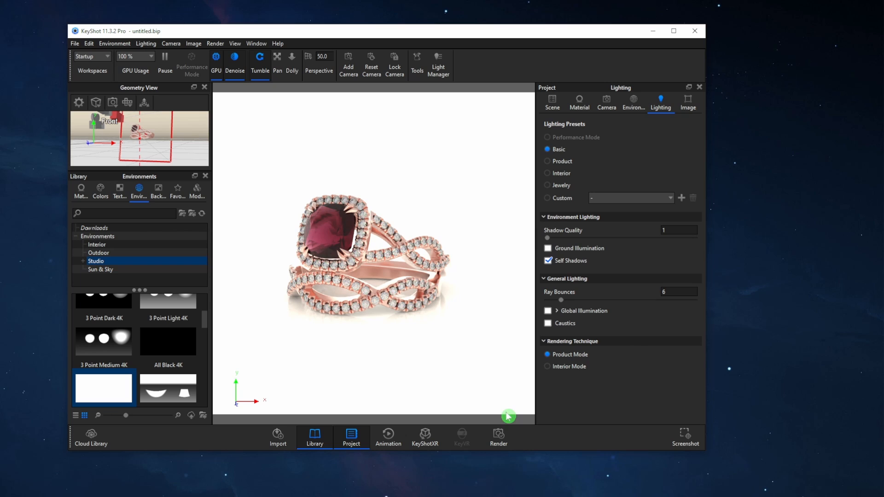
pyautogui.click(548, 186)
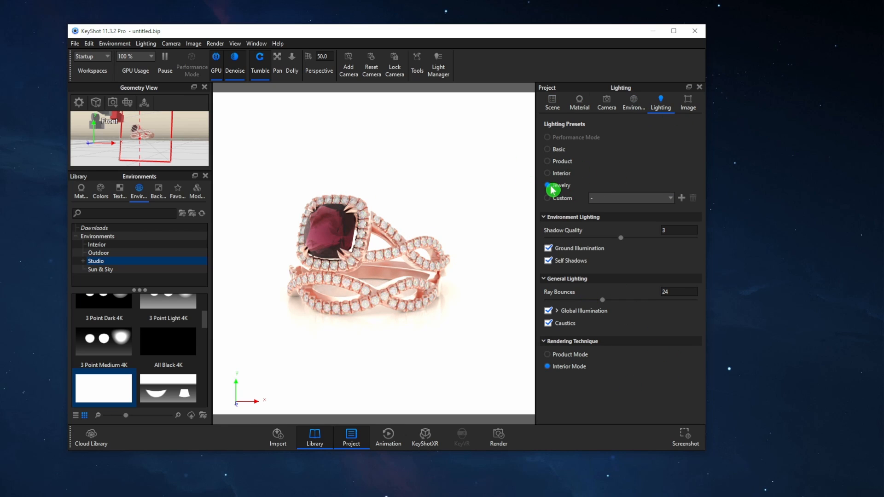
# Step: Set up a still image render named YT KSH TUT 1 at 300 DPI with a 1024 × 1024 px resolution
pyautogui.click(499, 439)
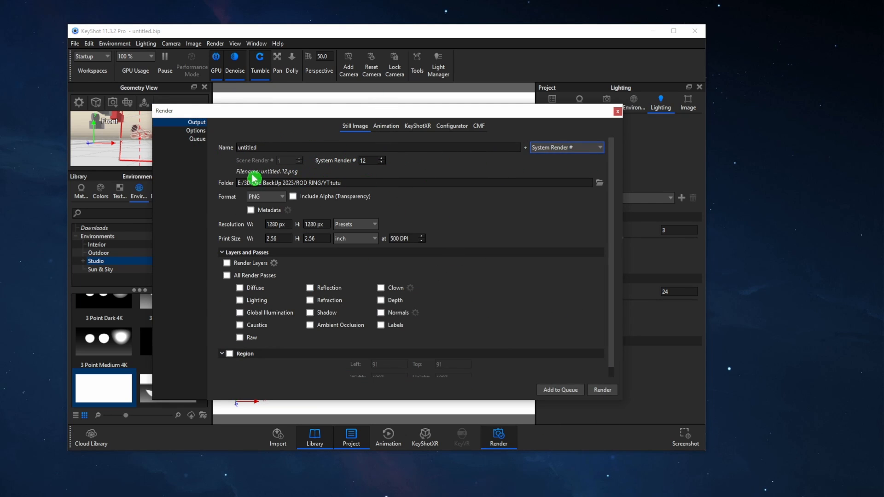
pyautogui.moveTo(267, 148); pyautogui.dragTo(196, 146)
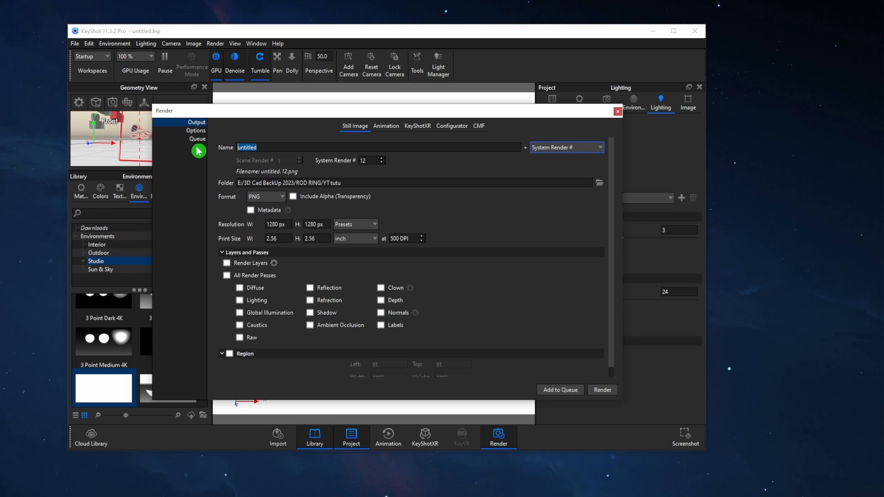
pyautogui.write('YT KSH TUT 1')
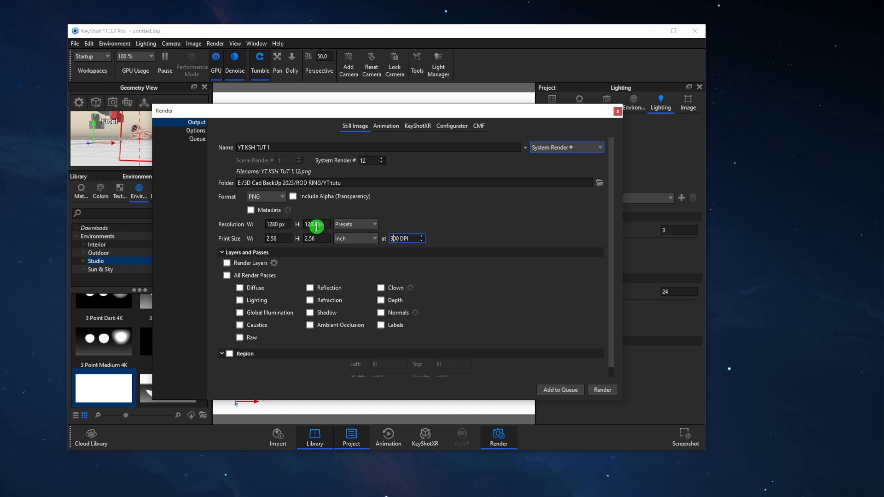
pyautogui.click(348, 225)
pyautogui.click(361, 297)
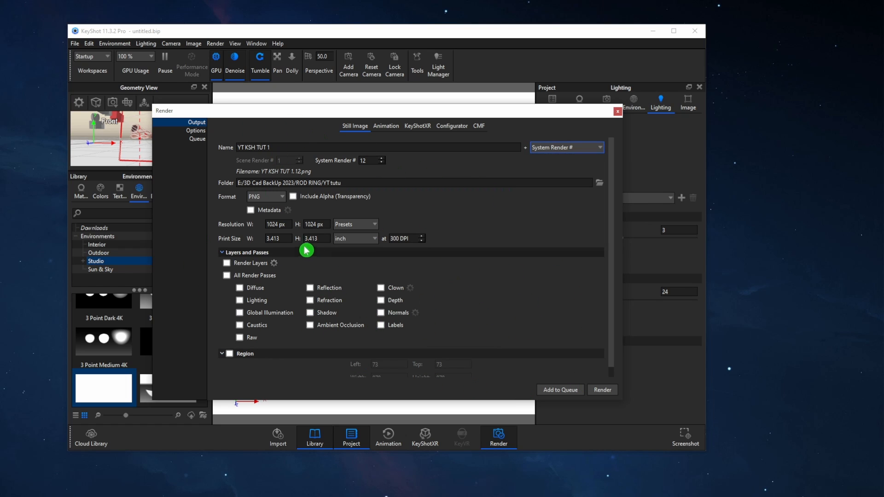
# Step: Set the output format to JPEG and start the render with the YT tUT camera as it is, without resetting it
pyautogui.click(281, 197)
pyautogui.click(262, 218)
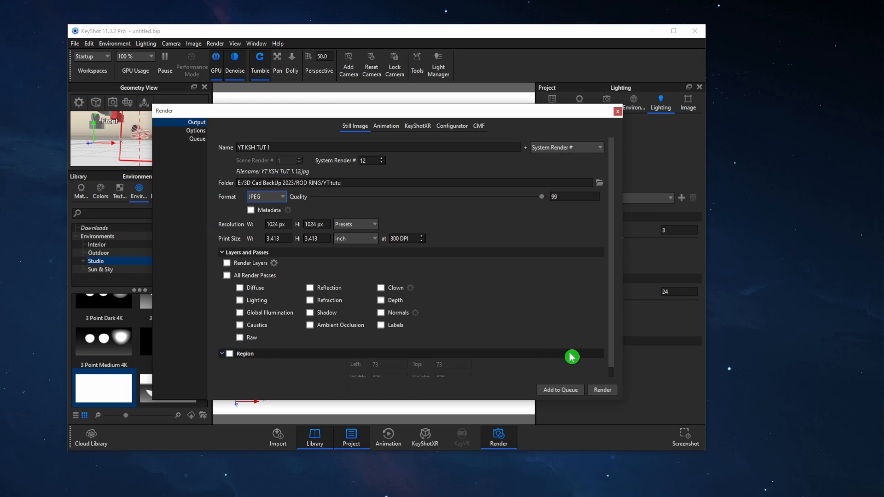
pyautogui.click(602, 391)
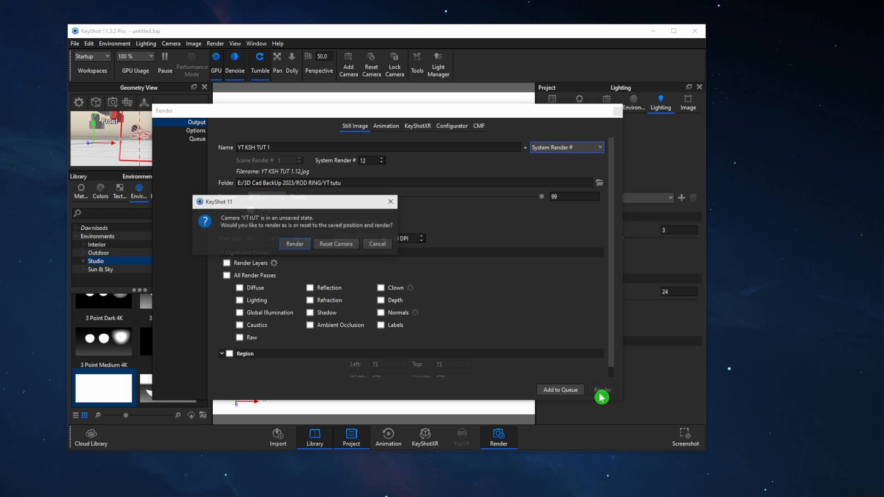
pyautogui.click(300, 247)
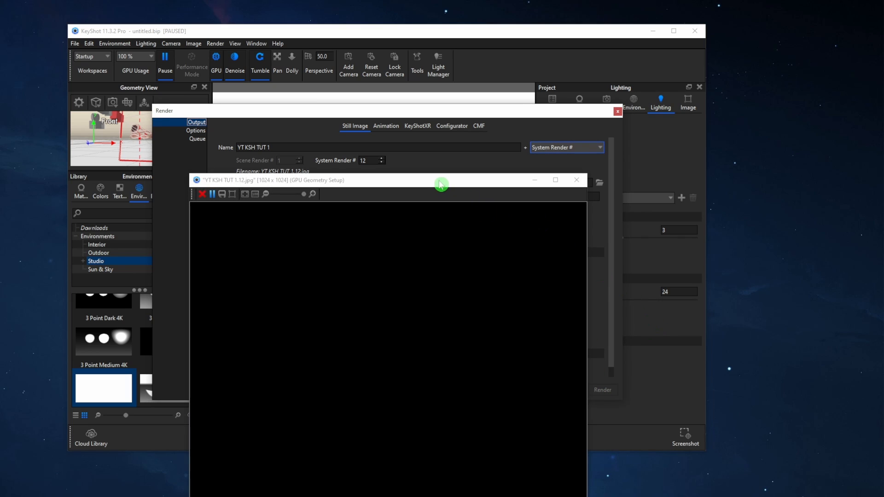
# Step: Move the render output window higher on the desktop to view more of the image
pyautogui.moveTo(441, 180); pyautogui.dragTo(442, 28)
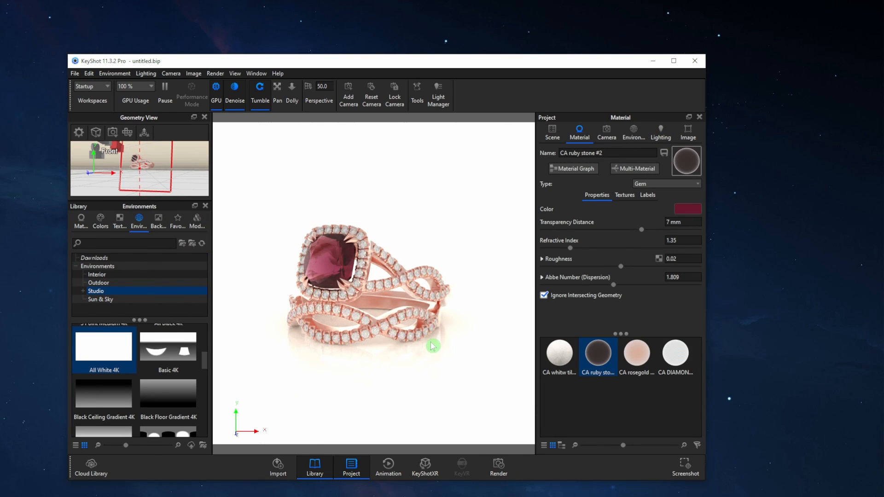
# Step: Try a 5 mm transparency distance on the centre gem's CA ruby stone material and restore it to 7 mm
pyautogui.click(554, 418)
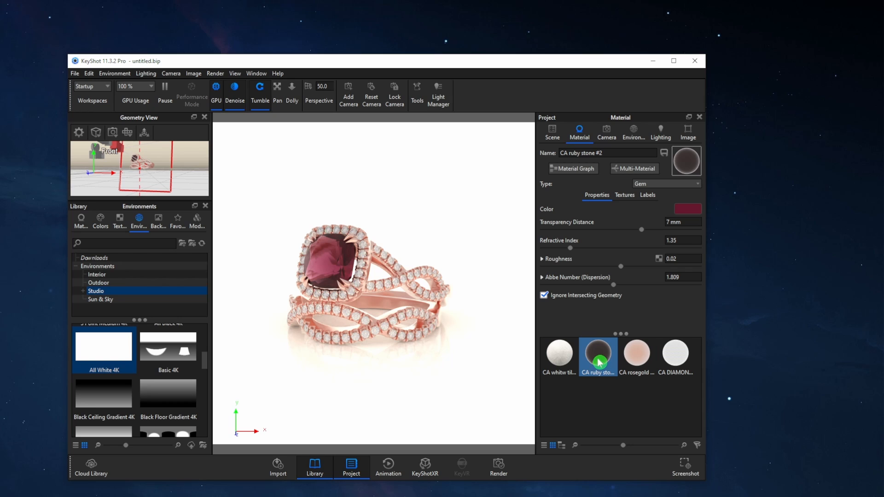
pyautogui.moveTo(599, 362); pyautogui.dragTo(328, 269)
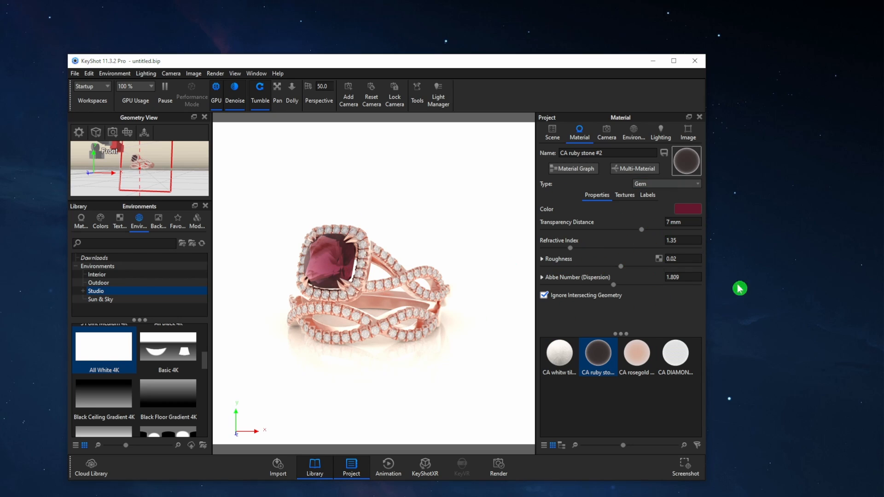
pyautogui.click(670, 222)
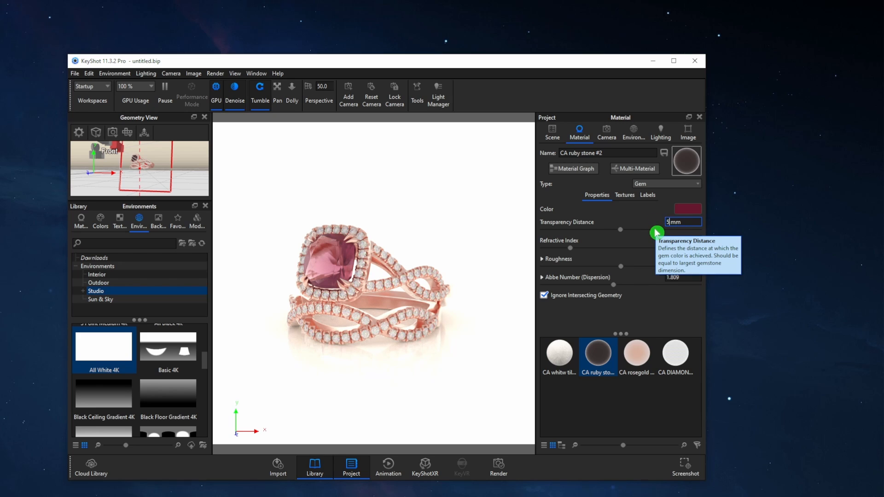
pyautogui.press('Return')
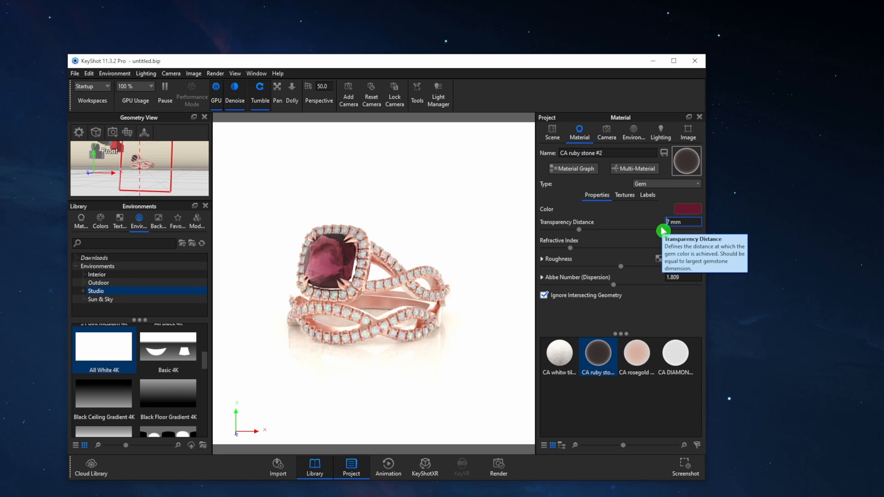
# Step: Change the ruby stone material's color to RGB 123, 23, 75 (hex 7B174B)
pyautogui.click(685, 212)
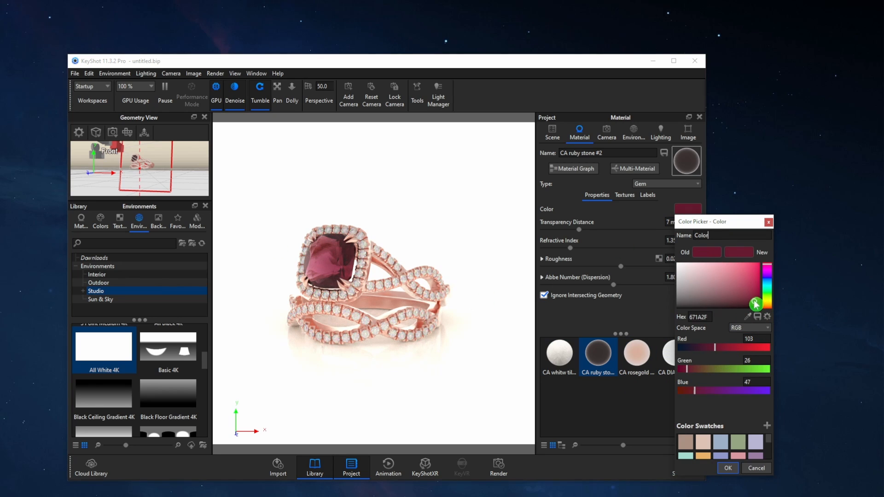
pyautogui.moveTo(754, 304); pyautogui.dragTo(750, 318)
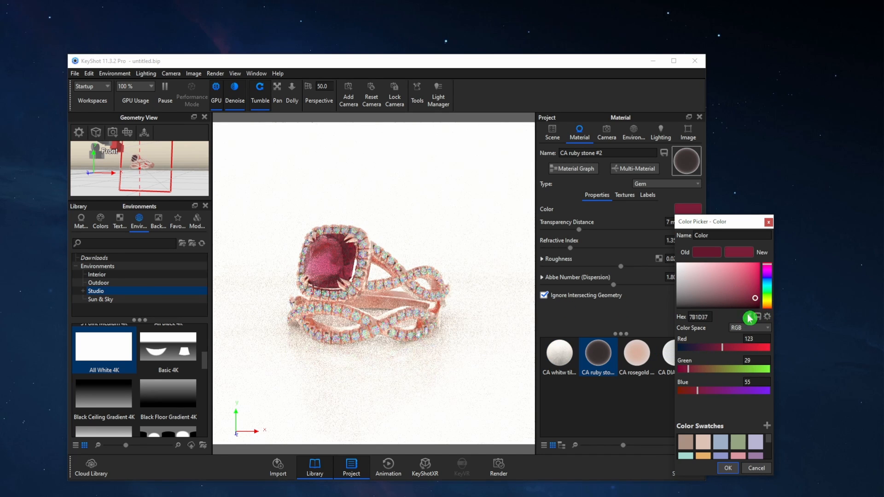
pyautogui.moveTo(698, 391); pyautogui.dragTo(704, 391)
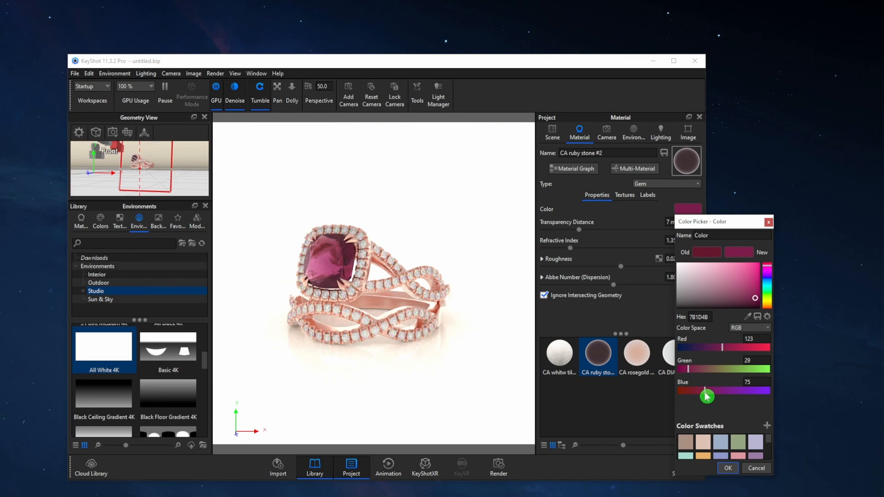
pyautogui.moveTo(689, 374); pyautogui.dragTo(693, 374)
pyautogui.moveTo(691, 373); pyautogui.dragTo(687, 375)
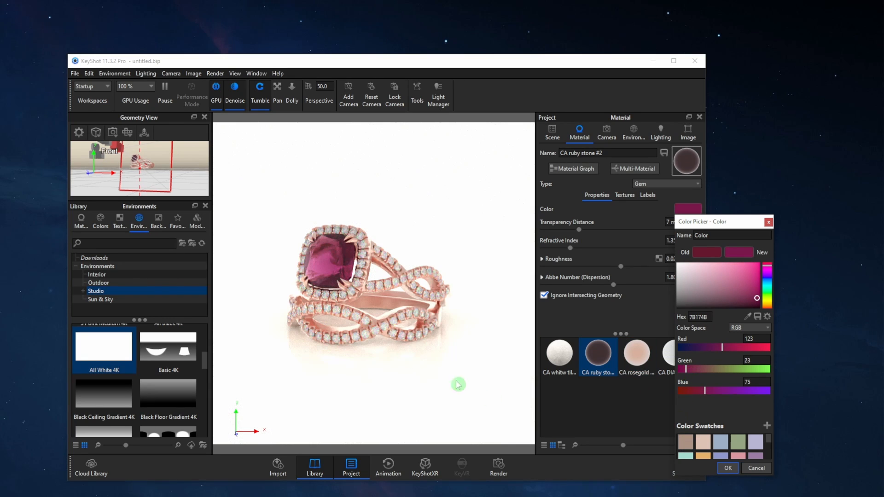
pyautogui.click(728, 469)
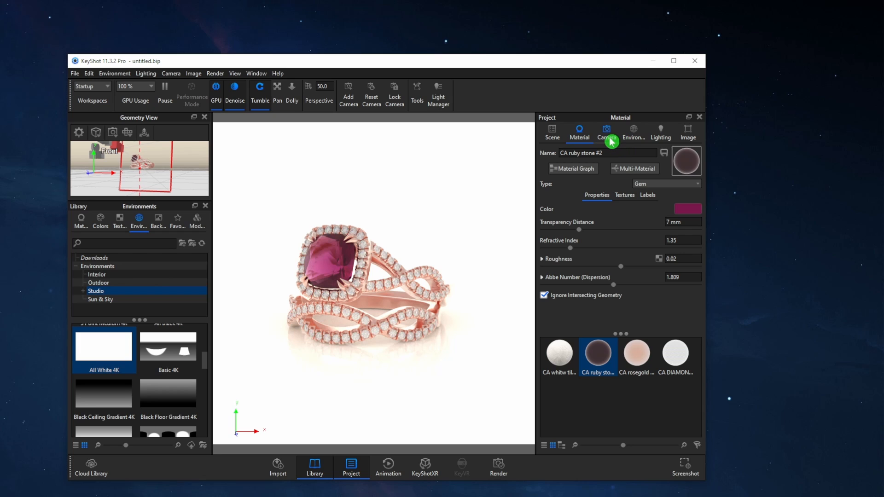
# Step: Enable depth of field for the YT tUT camera and set its F-stop to 50
pyautogui.click(633, 134)
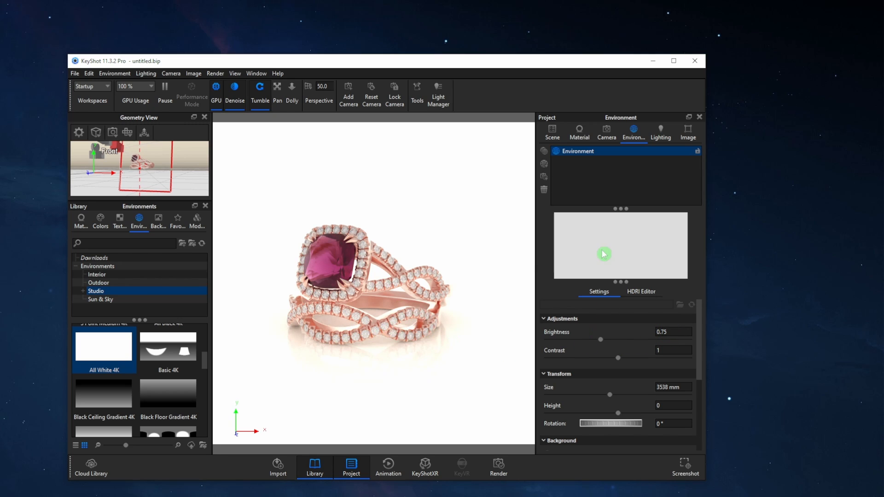
pyautogui.click(604, 133)
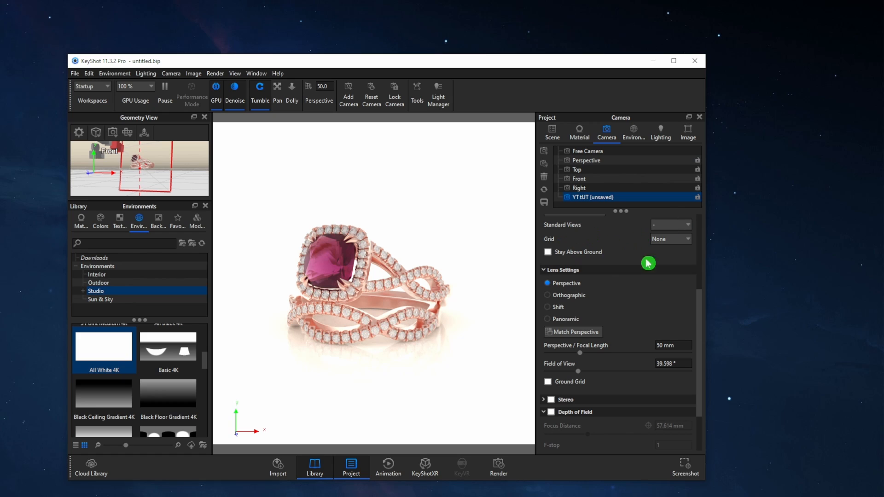
pyautogui.scroll(-3, 577, 366)
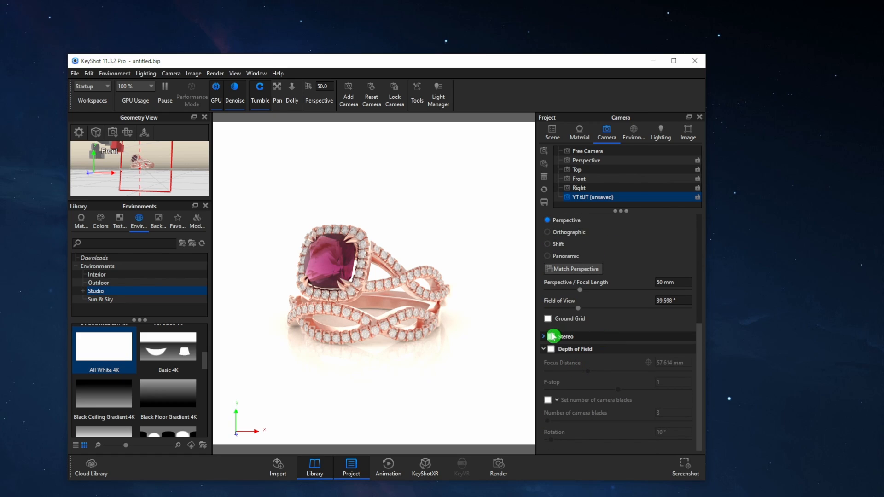
pyautogui.click(551, 350)
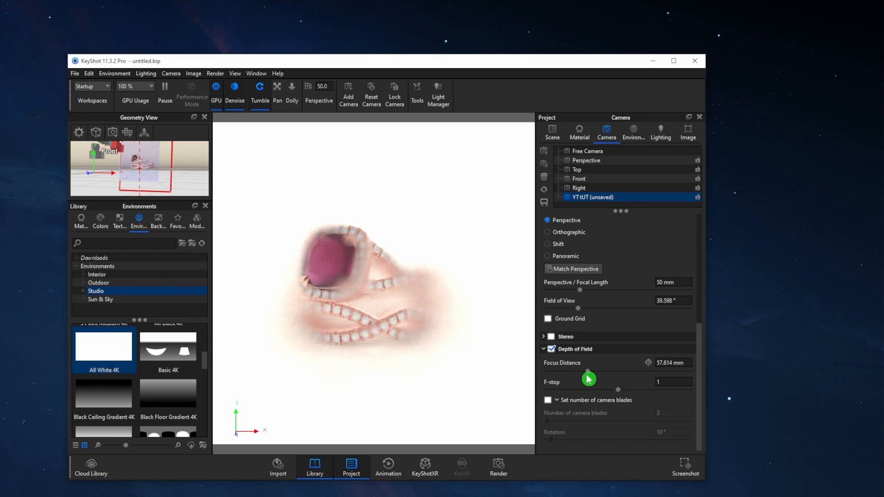
pyautogui.write('1')
pyautogui.press('BackSpace')
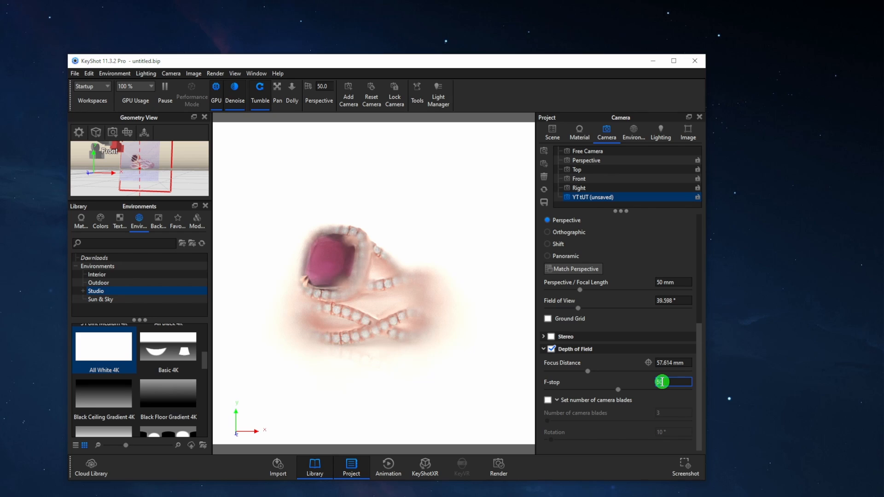
pyautogui.write('50')
pyautogui.press('Return')
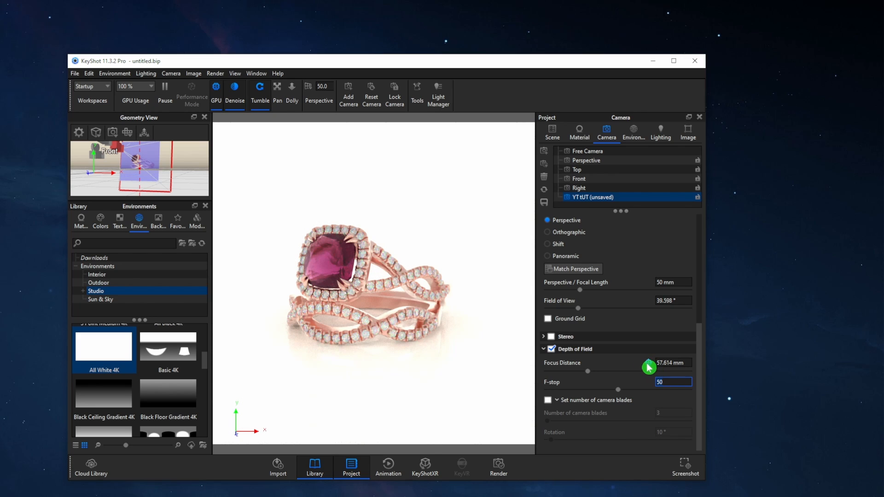
# Step: Set the camera's focus distance by picking a focal point at the lower inner corner of the centre gem
pyautogui.click(648, 363)
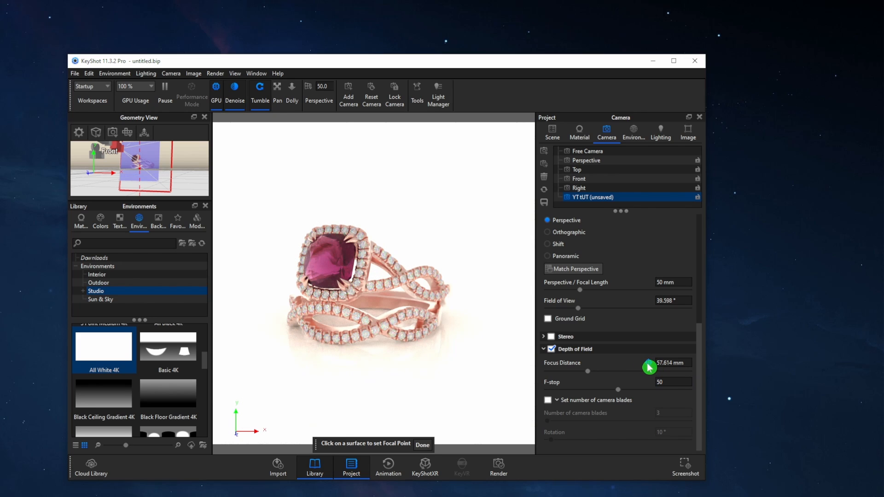
pyautogui.click(347, 286)
pyautogui.click(423, 444)
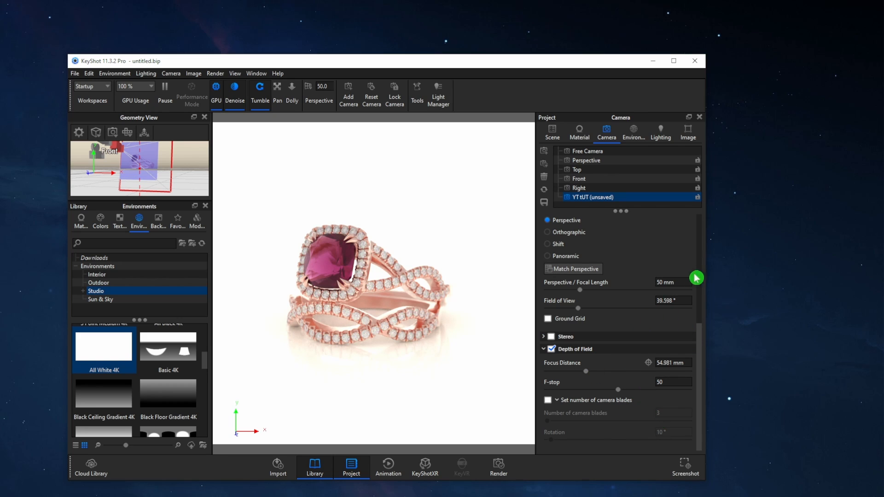
# Step: Bring the camera closer to the ring by setting its distance to 67 mm
pyautogui.scroll(5, 632, 341)
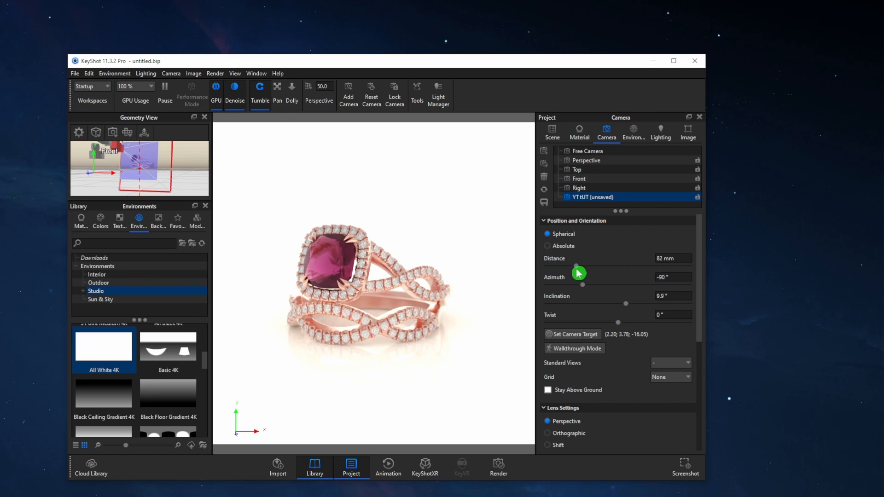
pyautogui.moveTo(578, 270); pyautogui.dragTo(569, 272)
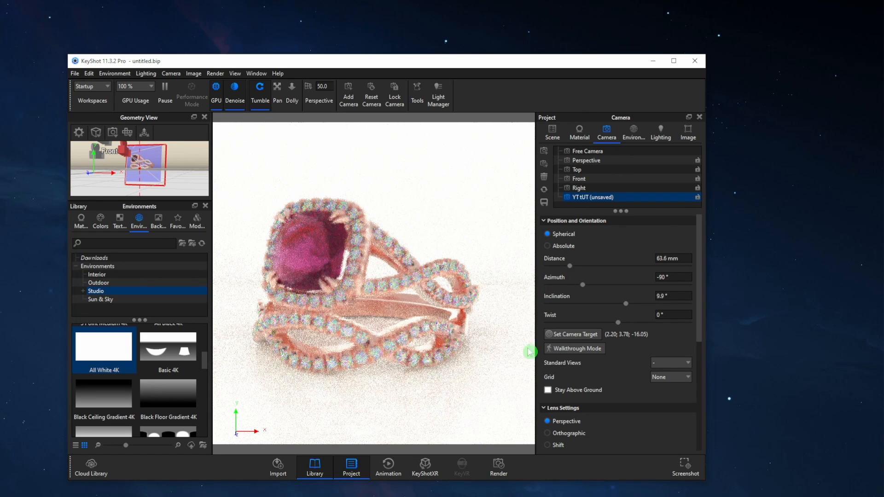
pyautogui.click(645, 264)
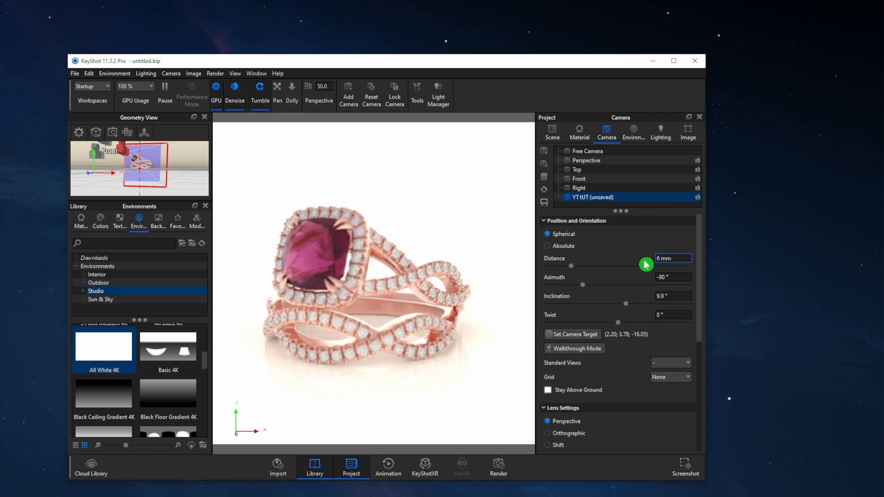
pyautogui.write('67')
pyautogui.press('Return')
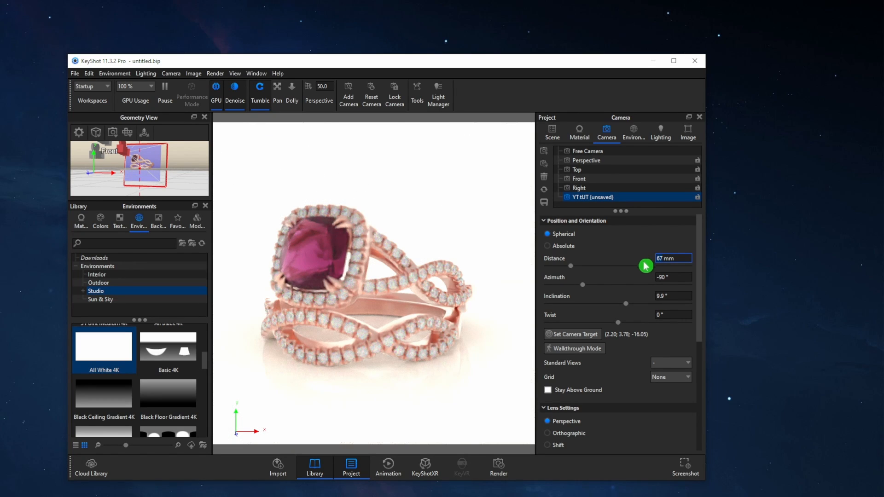
# Step: Refocus the camera by picking a new focal point on the centre gem near its lower prong
pyautogui.moveTo(698, 277); pyautogui.dragTo(698, 358)
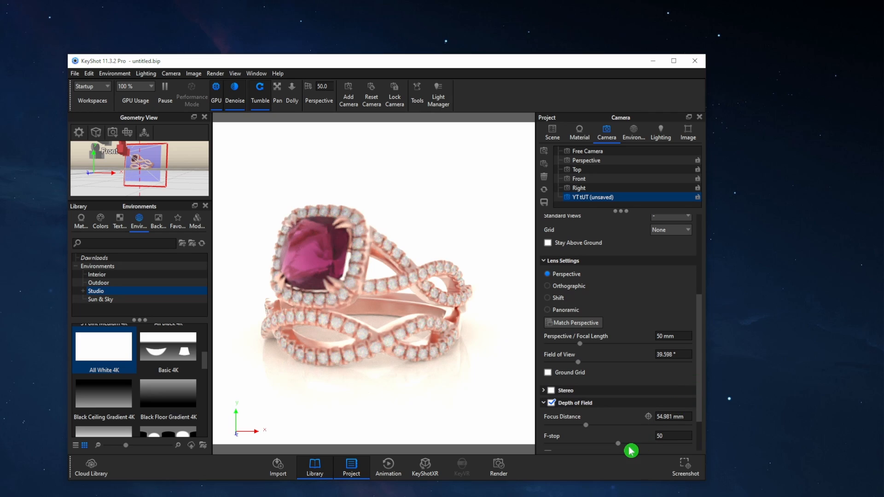
pyautogui.click(648, 416)
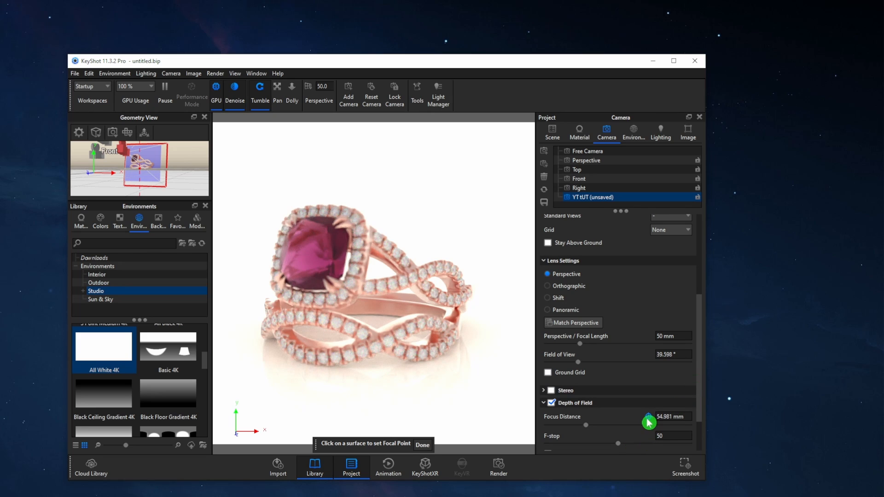
pyautogui.click(335, 274)
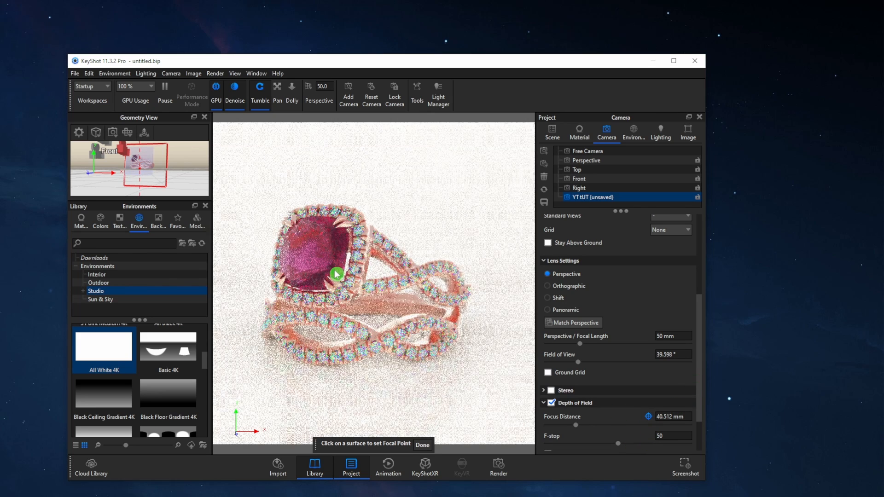
pyautogui.click(422, 444)
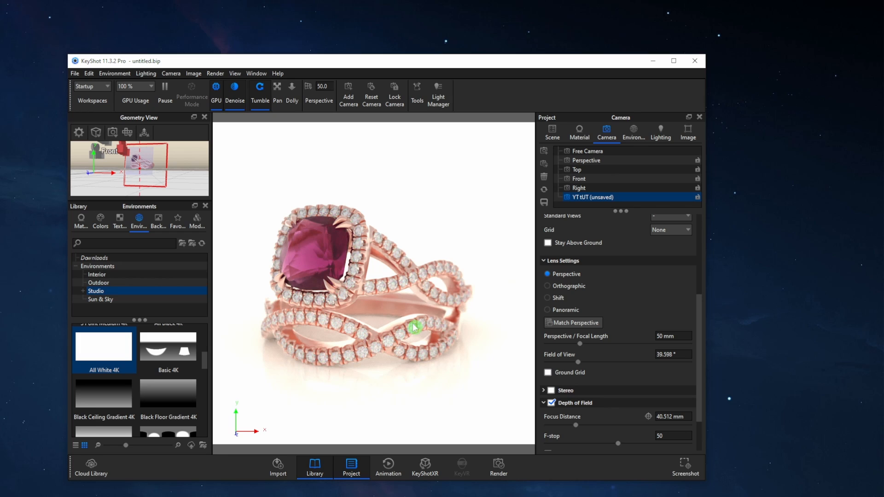
# Step: Set the camera's depth of field F-stop to 75
pyautogui.moveTo(699, 365); pyautogui.dragTo(700, 386)
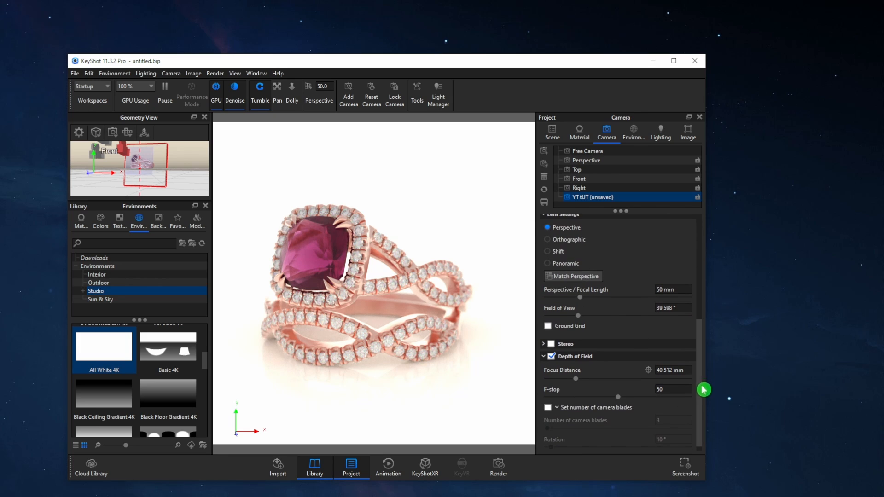
pyautogui.click(663, 389)
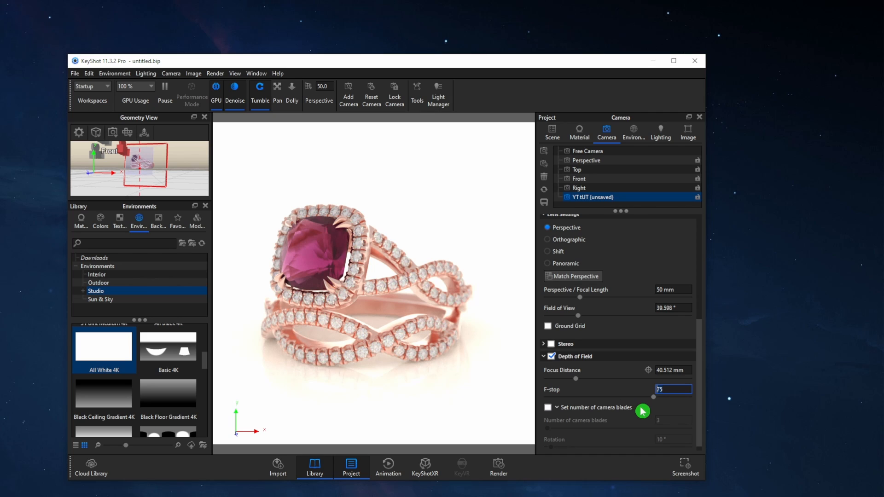
pyautogui.press('Return')
# Step: Check the roughness setting of the CA rosegold metal material
pyautogui.click(580, 134)
pyautogui.click(643, 363)
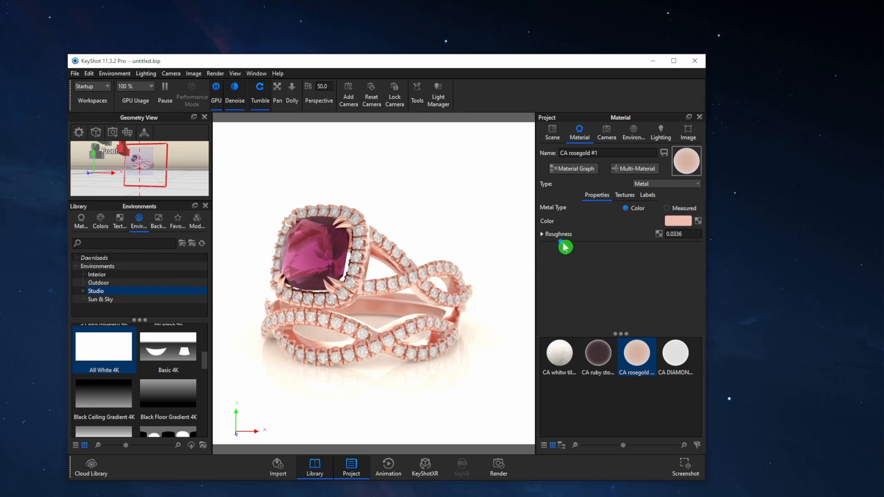
pyautogui.moveTo(607, 239)
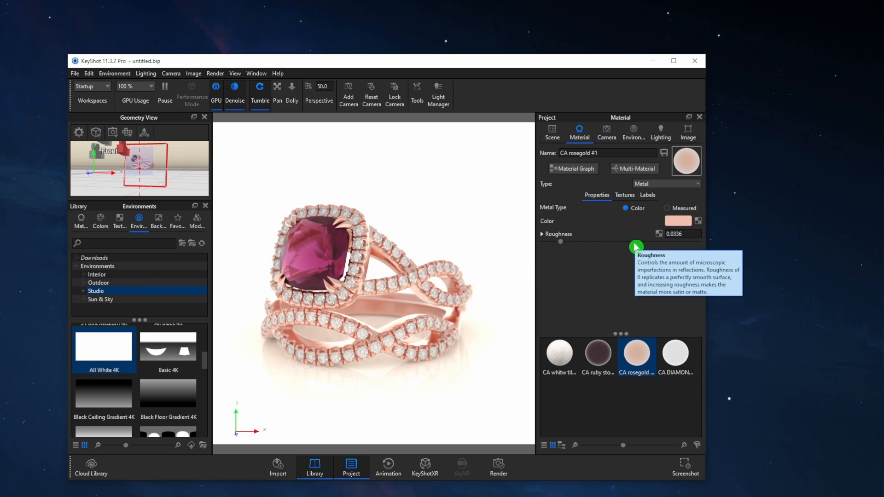
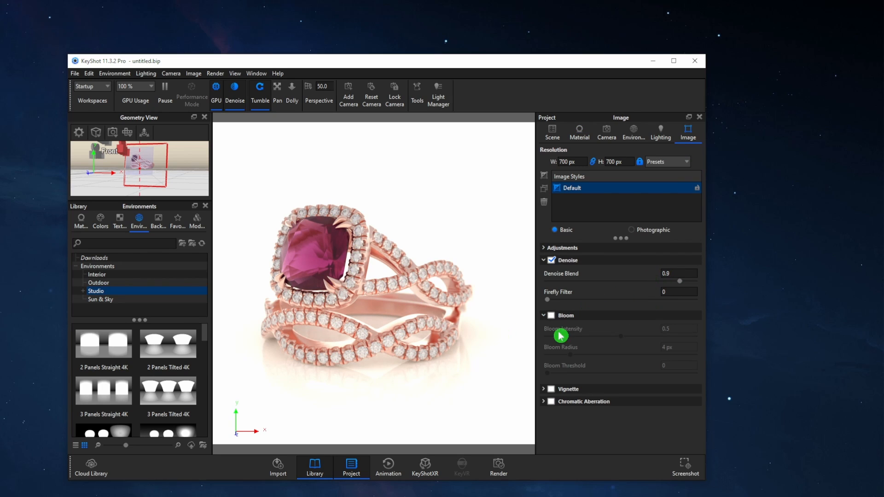
# Step: Enable bloom for the Default image style with intensity 0.519, radius 7.422 px and threshold 0.082
pyautogui.click(551, 316)
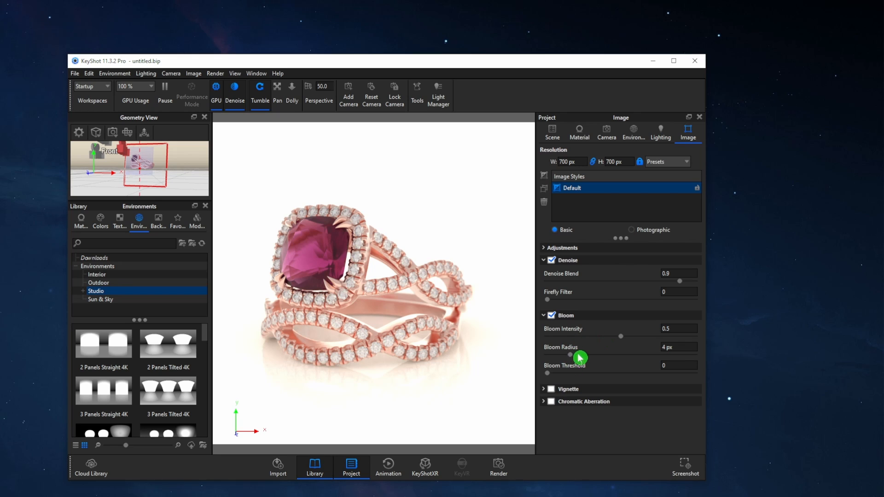
pyautogui.moveTo(572, 358); pyautogui.dragTo(596, 360)
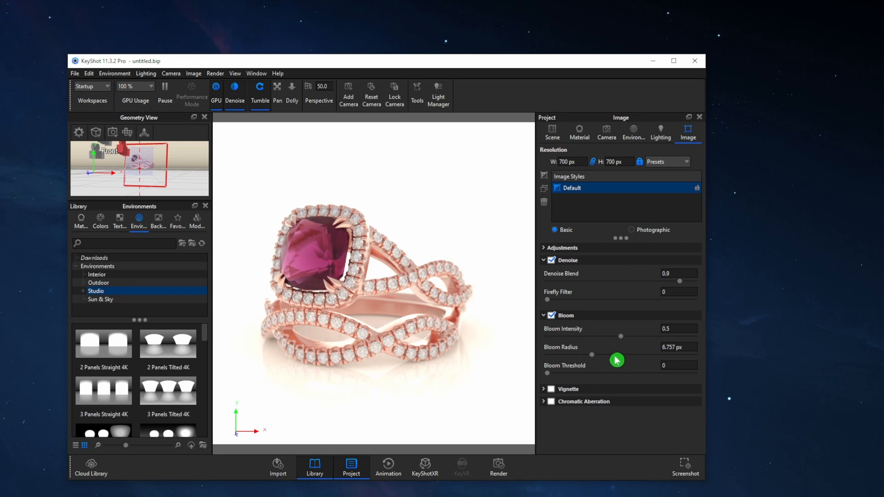
pyautogui.click(635, 336)
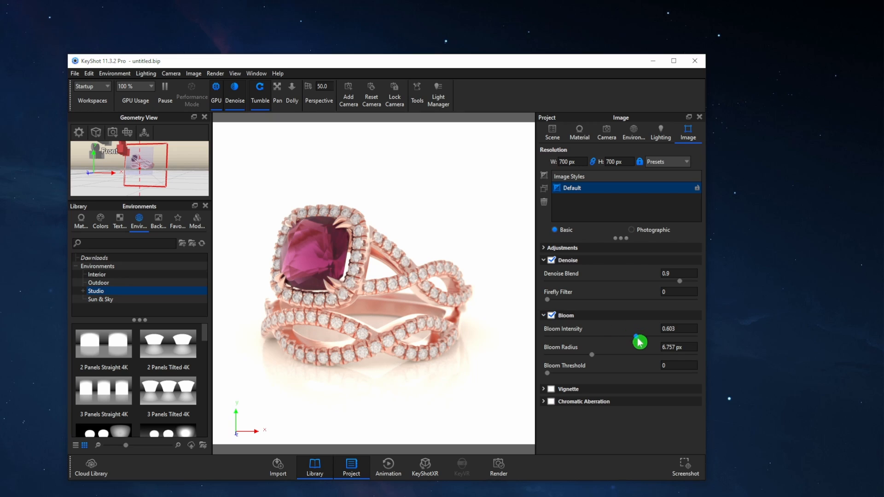
pyautogui.moveTo(636, 337)
pyautogui.mouseDown()
pyautogui.moveTo(619, 342)
pyautogui.moveTo(633, 339)
pyautogui.mouseUp()
pyautogui.click(550, 375)
pyautogui.moveTo(560, 375); pyautogui.dragTo(564, 376)
pyautogui.click(577, 372)
pyautogui.moveTo(592, 355); pyautogui.dragTo(593, 355)
pyautogui.moveTo(632, 336); pyautogui.dragTo(623, 337)
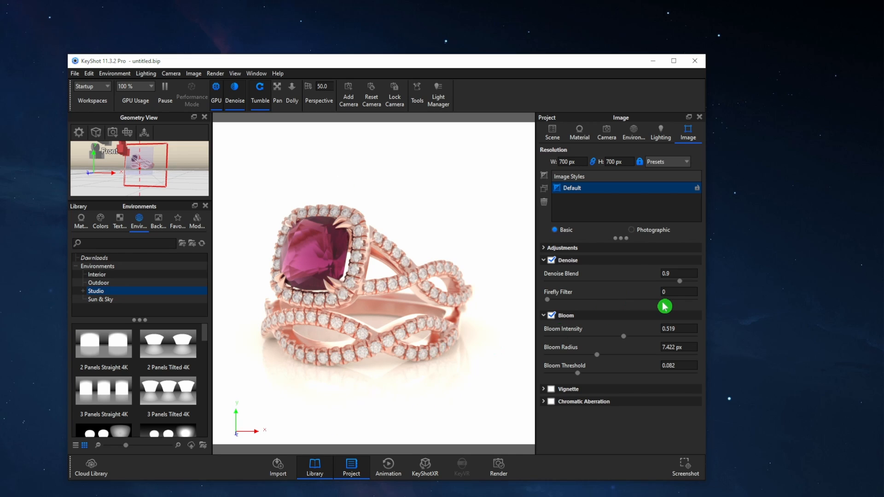
# Step: Set the Y rotation of the rendering tut YT keyshot ring group to 0° so the rings face the front
pyautogui.click(554, 133)
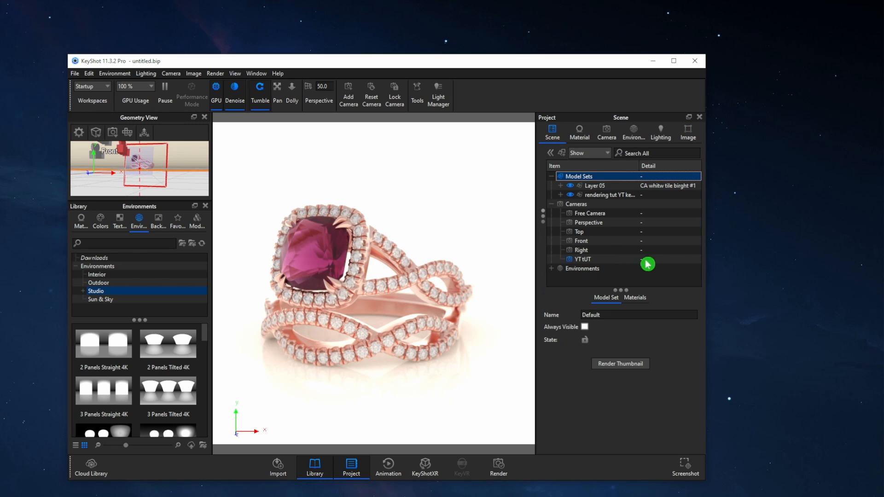
pyautogui.click(598, 194)
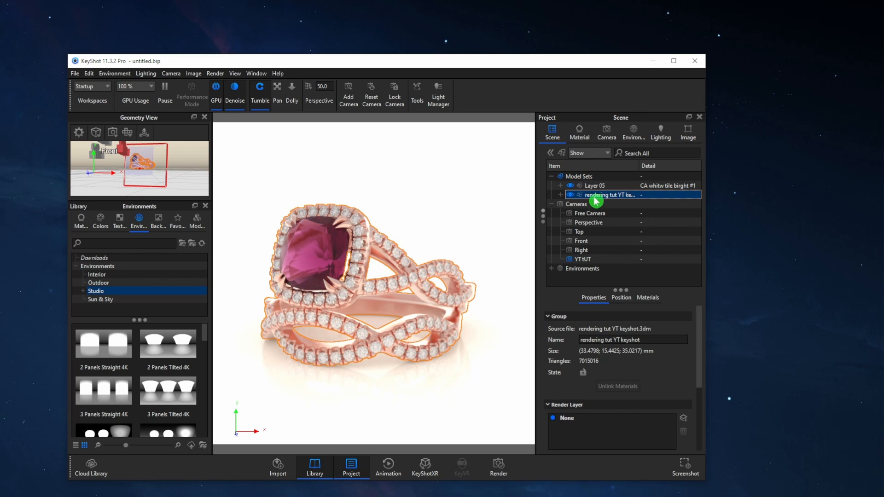
pyautogui.click(621, 297)
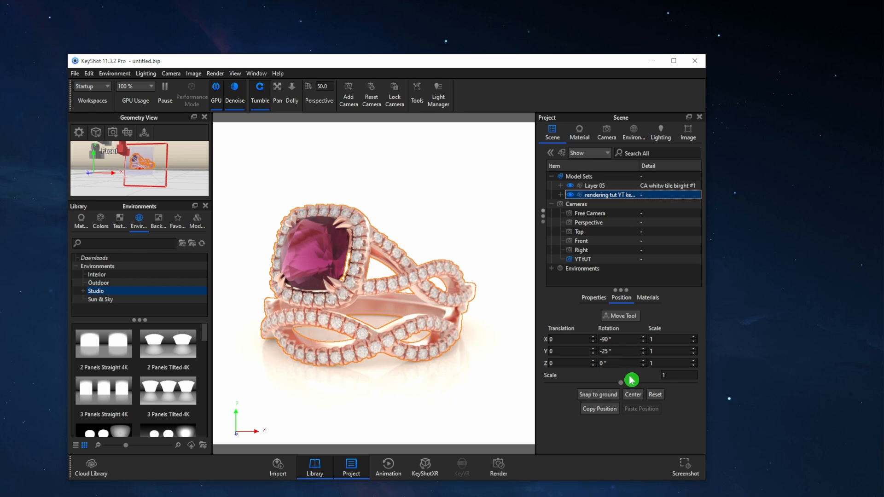
pyautogui.click(603, 351)
pyautogui.write('-25')
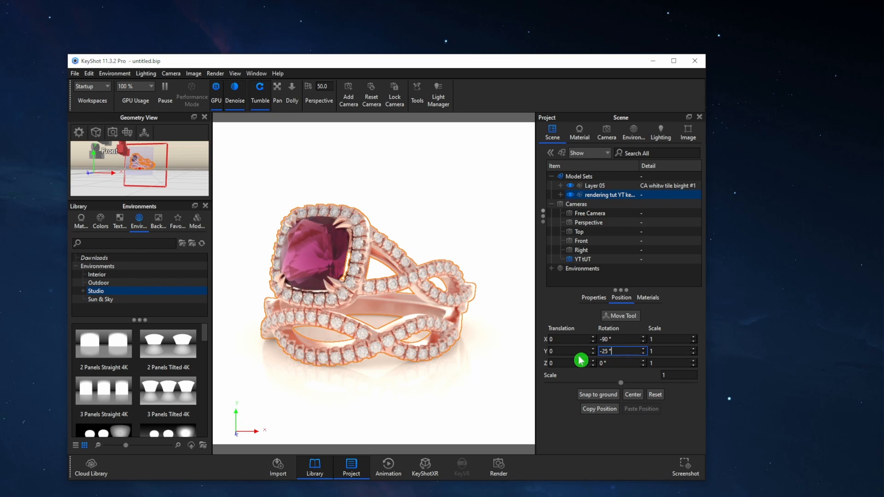
pyautogui.moveTo(615, 350); pyautogui.dragTo(594, 357)
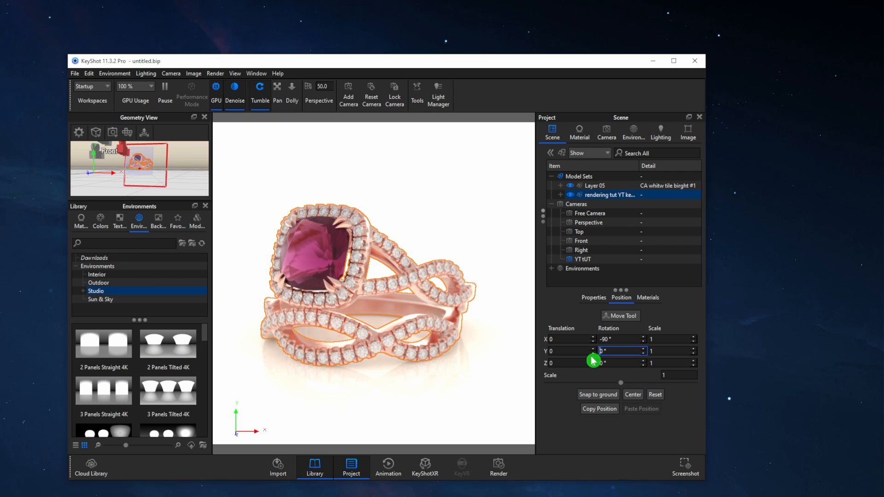
pyautogui.press('Return')
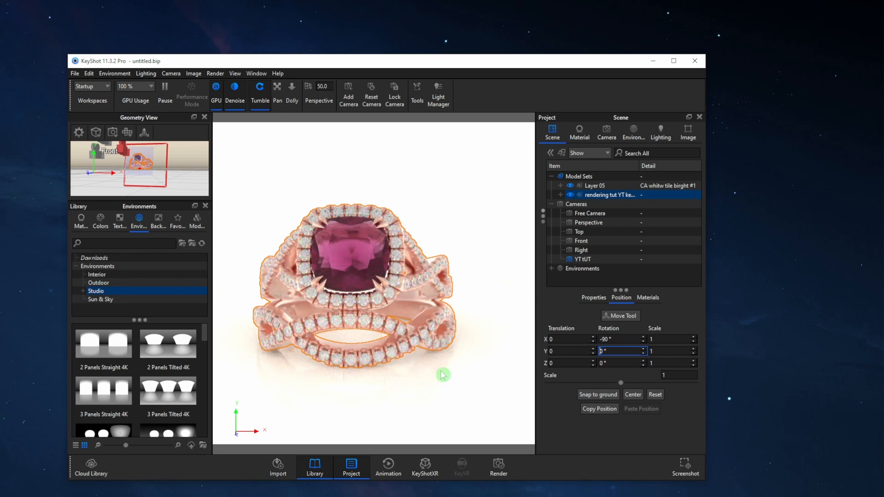
# Step: Centre the front-facing rings in the view and render them as is to the 1024 x 1024 px JPEG YT KSH TUT 1.16.jpg
pyautogui.moveTo(443, 372); pyautogui.dragTo(460, 372, button='middle')
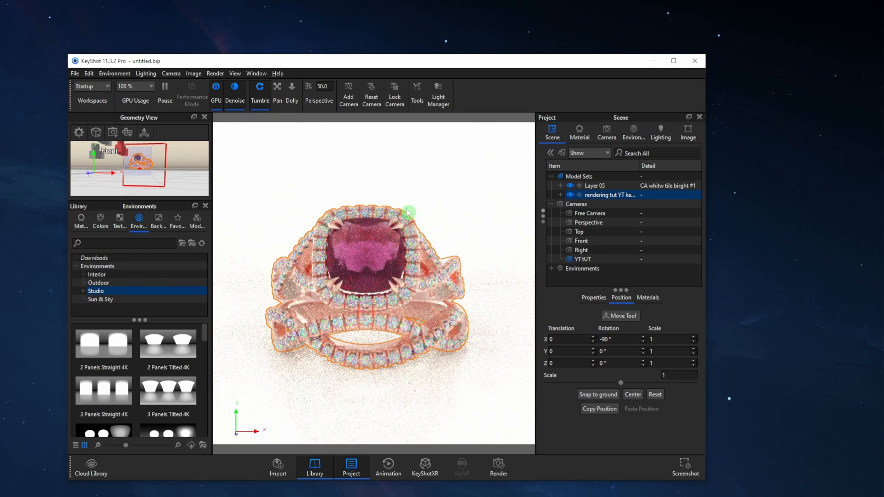
pyautogui.hotkey('ctrl', 'p')
pyautogui.click(602, 421)
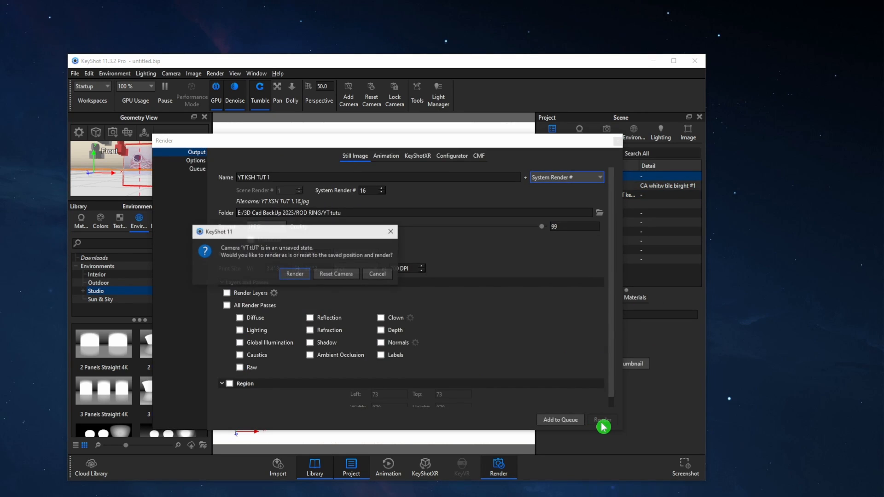
pyautogui.click(300, 274)
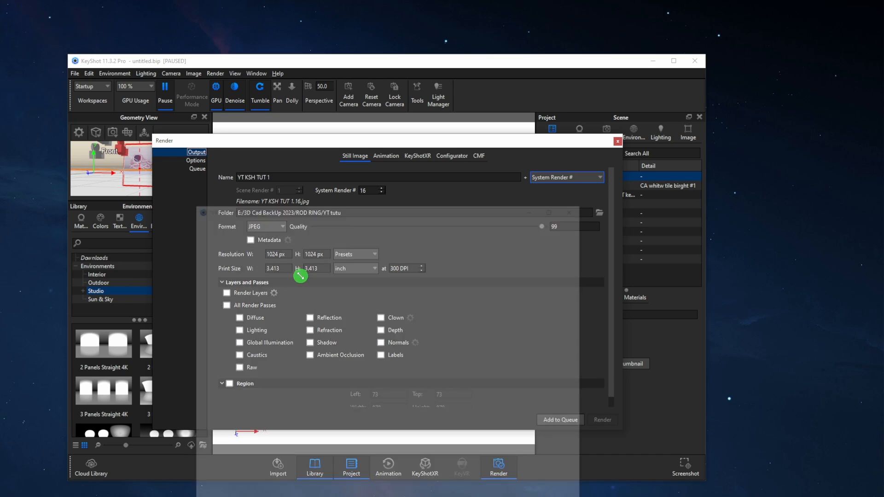
pyautogui.moveTo(384, 212); pyautogui.dragTo(387, 54)
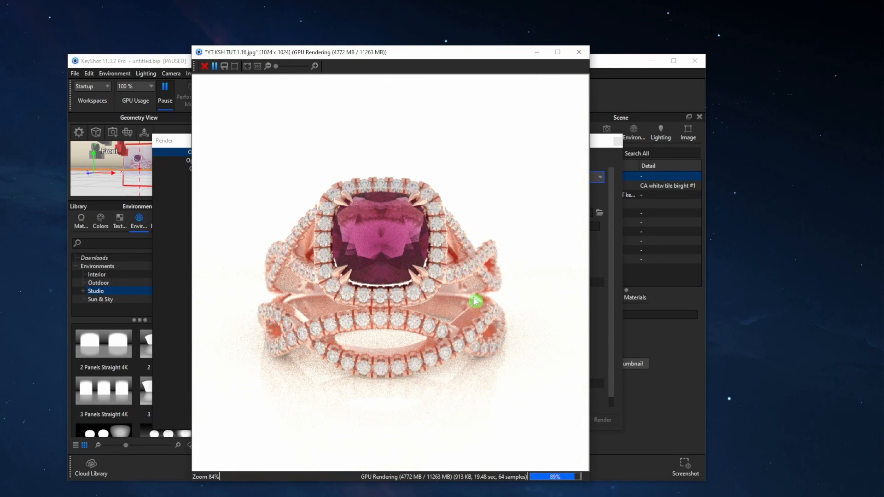
pyautogui.click(205, 67)
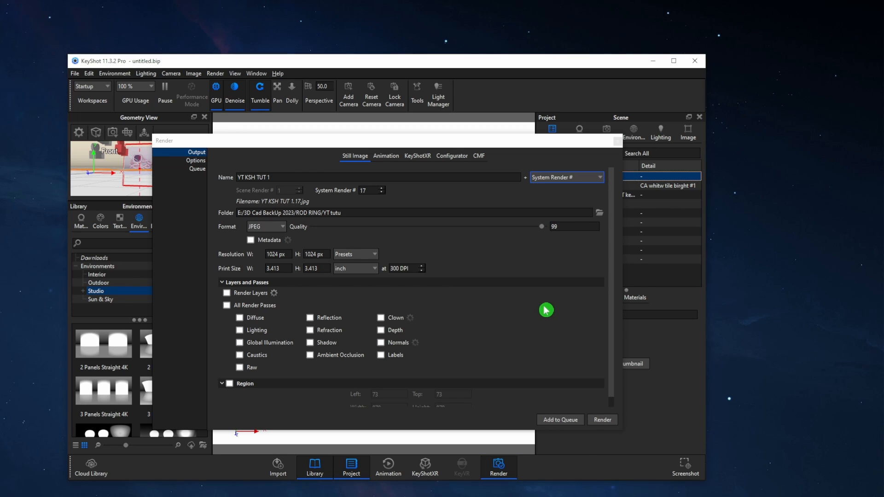
pyautogui.click(617, 142)
# Step: Set the Y rotation of the ring group to -25°
pyautogui.click(598, 195)
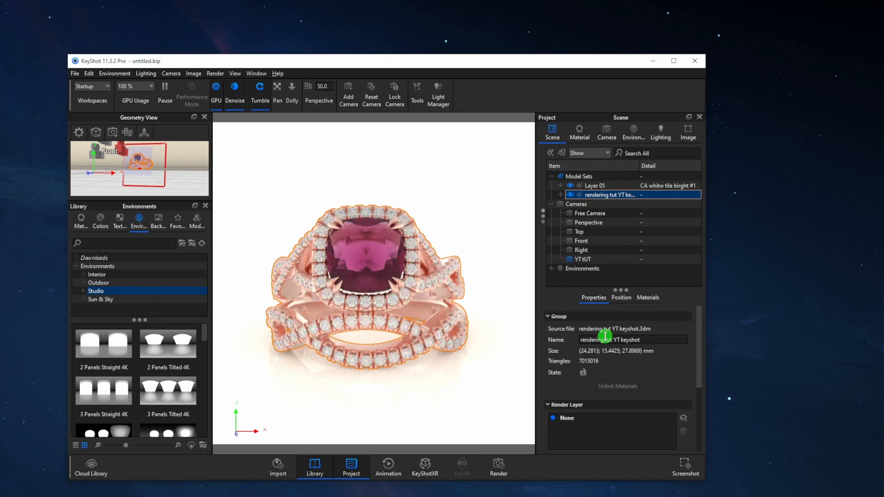
pyautogui.click(621, 297)
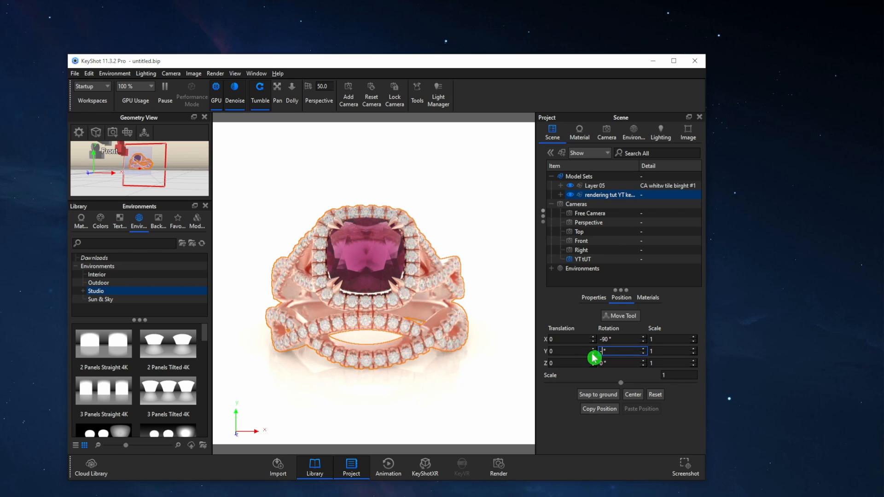
pyautogui.write('25')
pyautogui.press('Return')
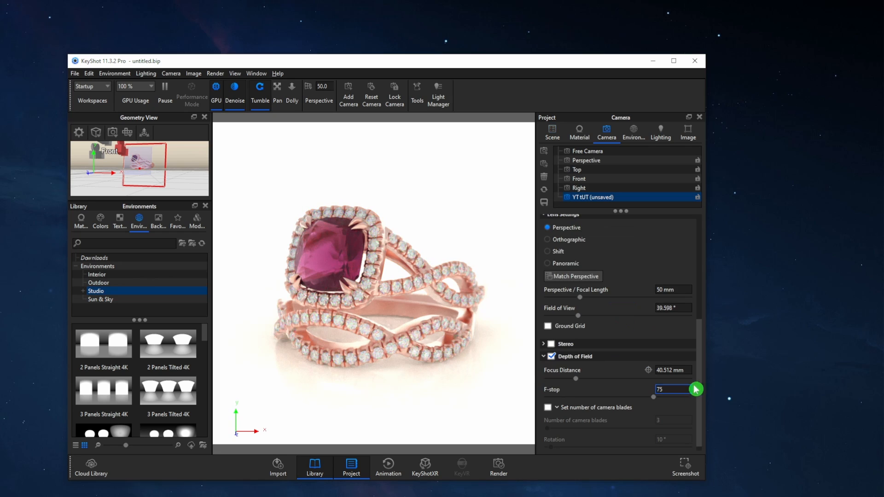
# Step: Refocus the YT tUT camera's depth of field by picking a focal point on the lower corner of the ring's halo
pyautogui.scroll(-1, 703, 358)
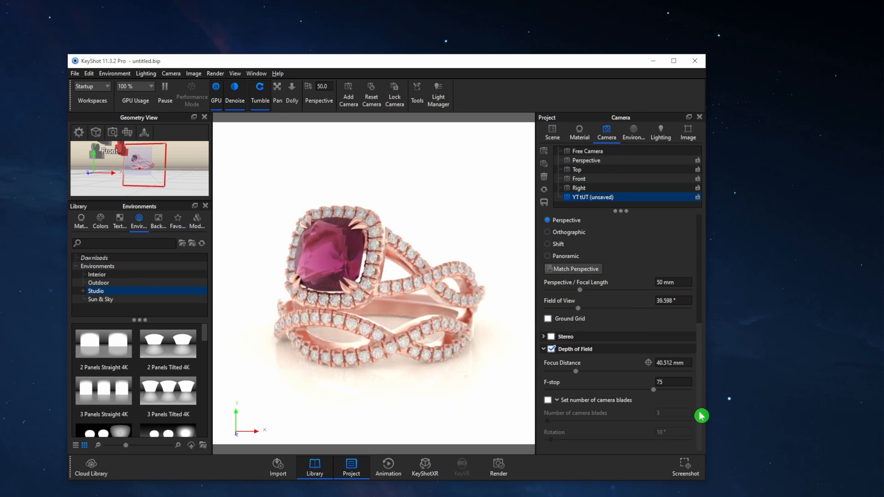
pyautogui.click(648, 363)
pyautogui.click(361, 302)
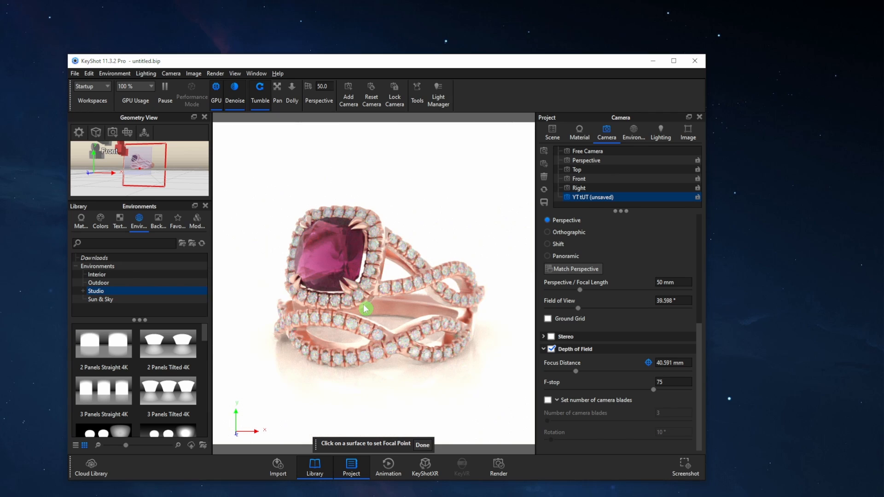
pyautogui.click(422, 446)
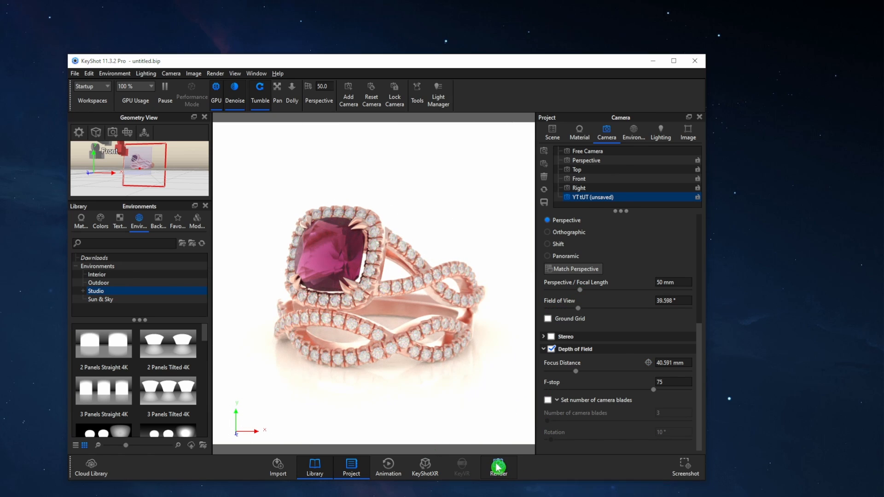
# Step: Name the still image YT KSH TUT 2 and render it as is at 1024 x 1024 px in JPEG format
pyautogui.click(498, 466)
pyautogui.click(278, 177)
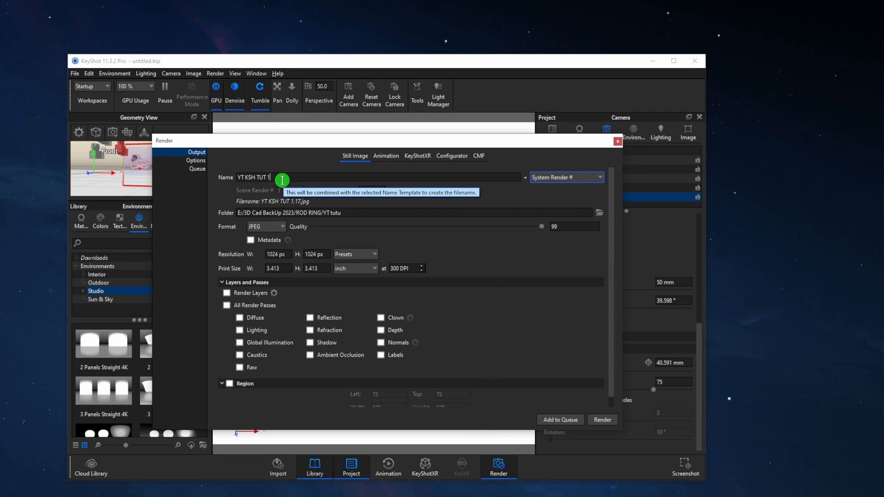
pyautogui.click(602, 421)
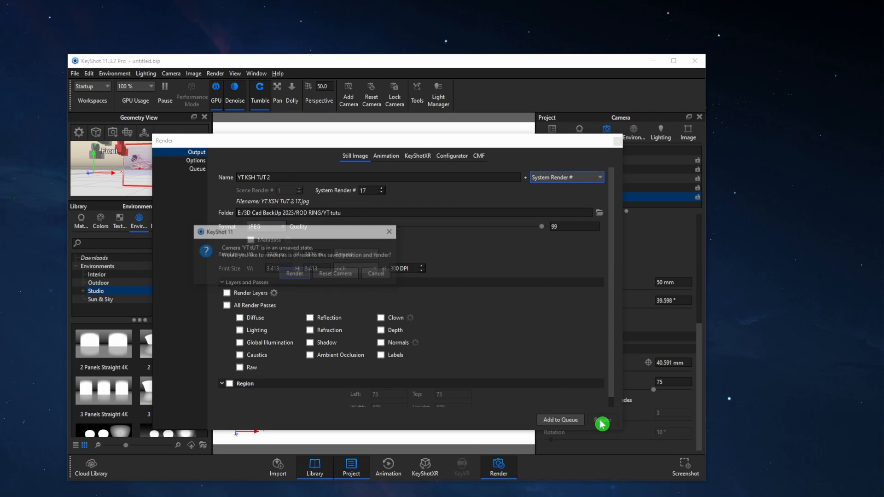
pyautogui.click(295, 275)
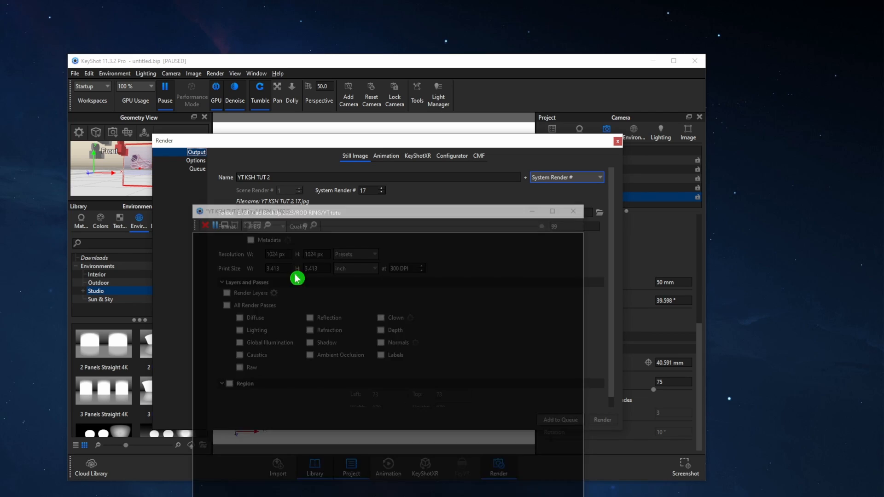
pyautogui.moveTo(405, 210); pyautogui.dragTo(405, 70)
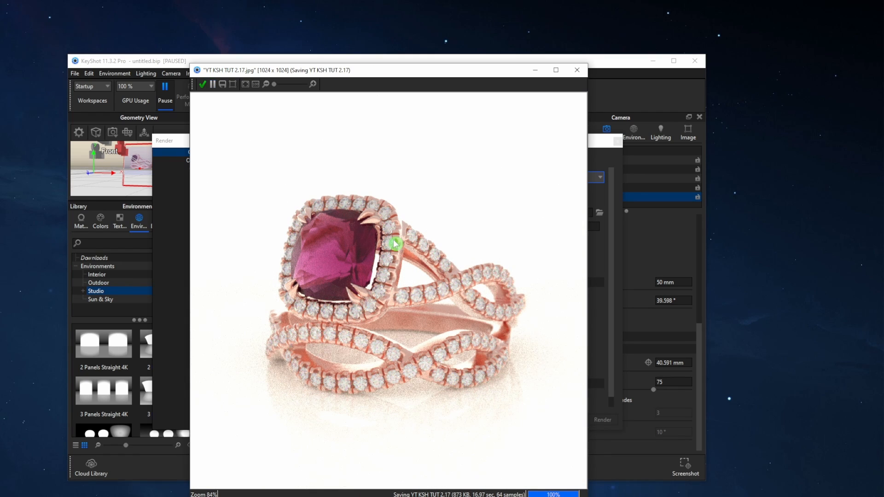
pyautogui.click(203, 85)
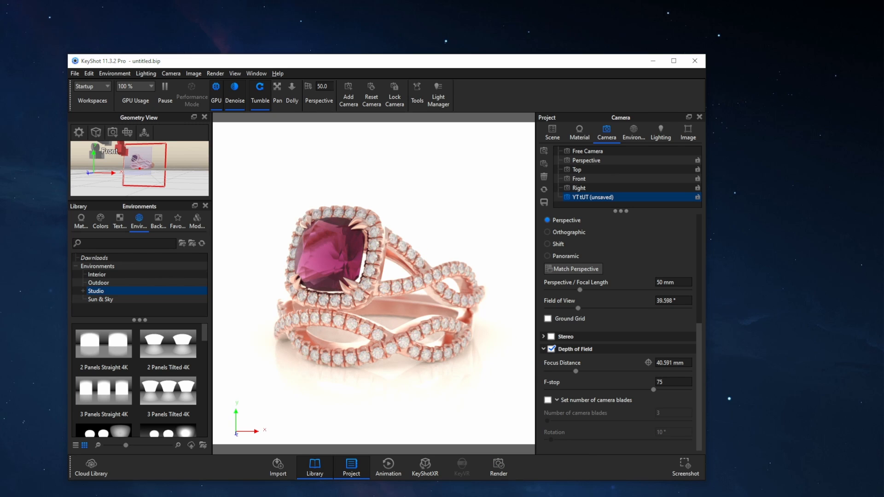
# Step: Switch to the empty Rhinoceros session and open the model rendering tut YT keyshot from the ROD RING folder
pyautogui.hotkey('alt', 'Tab')
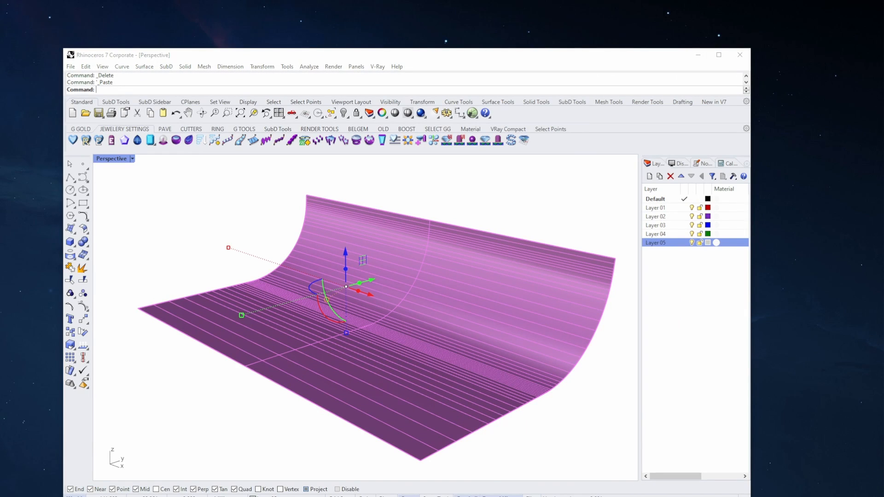
pyautogui.hotkey('alt', 'Tab')
pyautogui.click(258, 206)
pyautogui.click(109, 123)
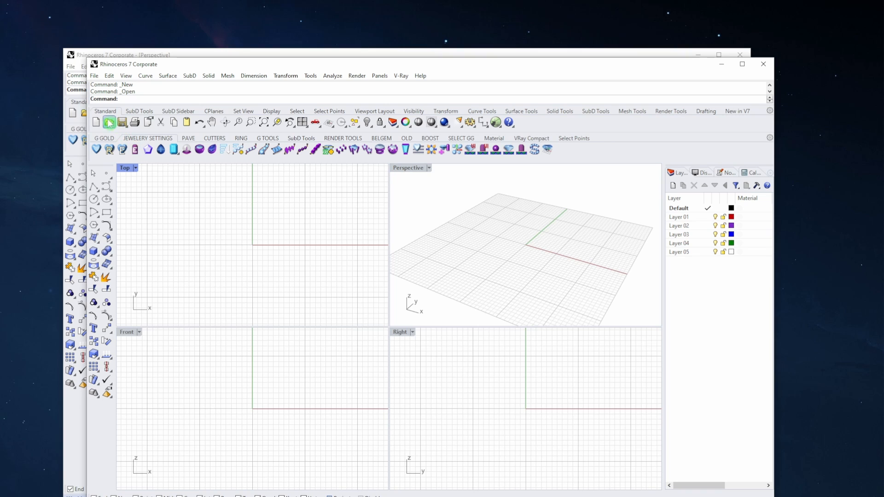
pyautogui.click(445, 215)
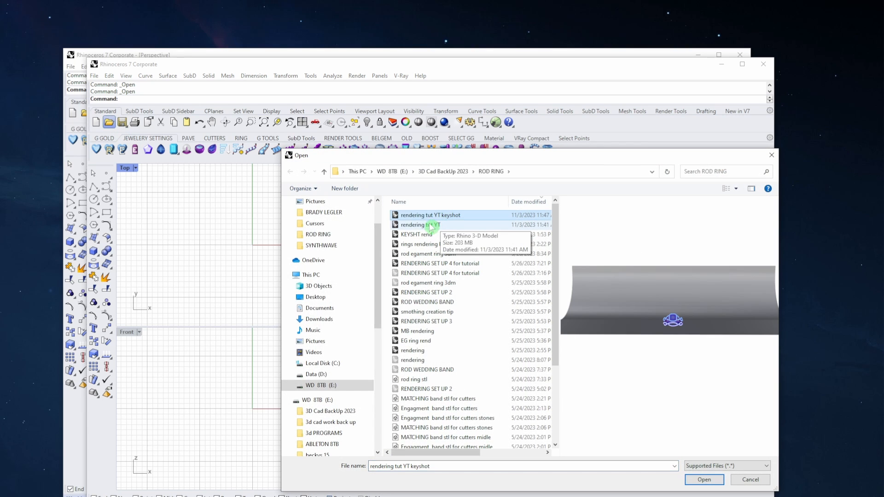
pyautogui.click(437, 225)
pyautogui.click(438, 215)
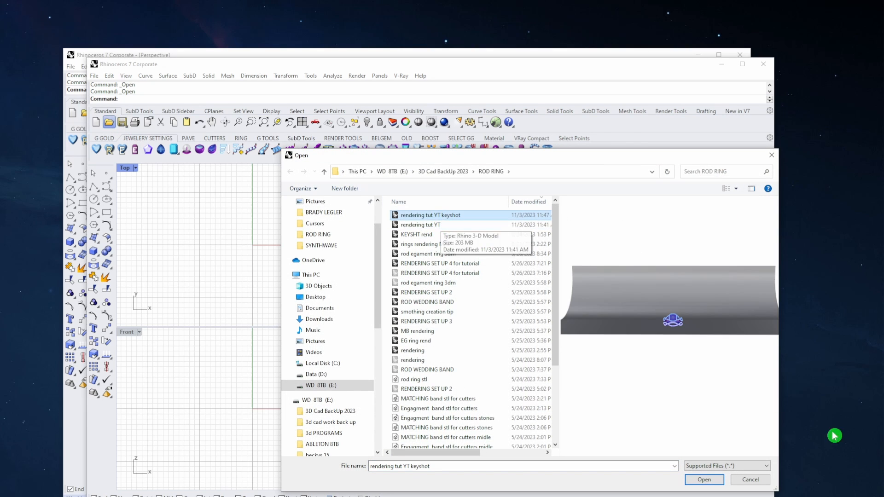
pyautogui.click(704, 480)
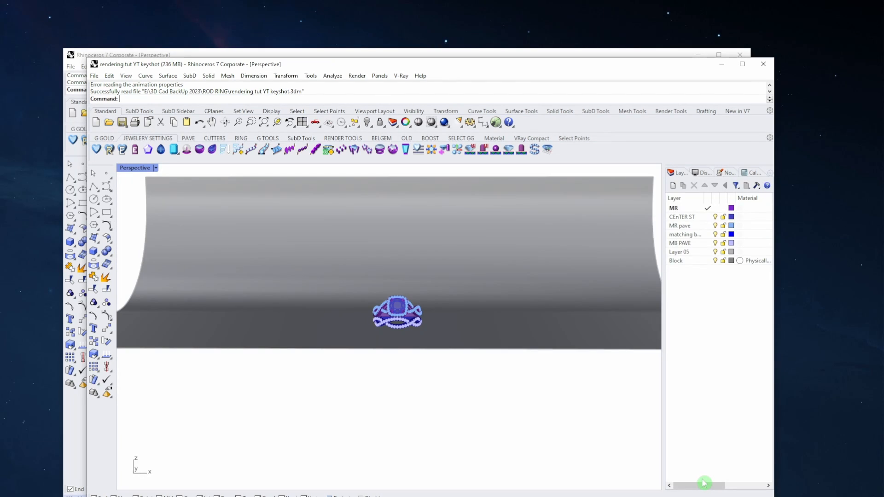
# Step: Replace the maximized Perspective viewport with a maximized Right view framing the two rings
pyautogui.scroll(10, 381, 316)
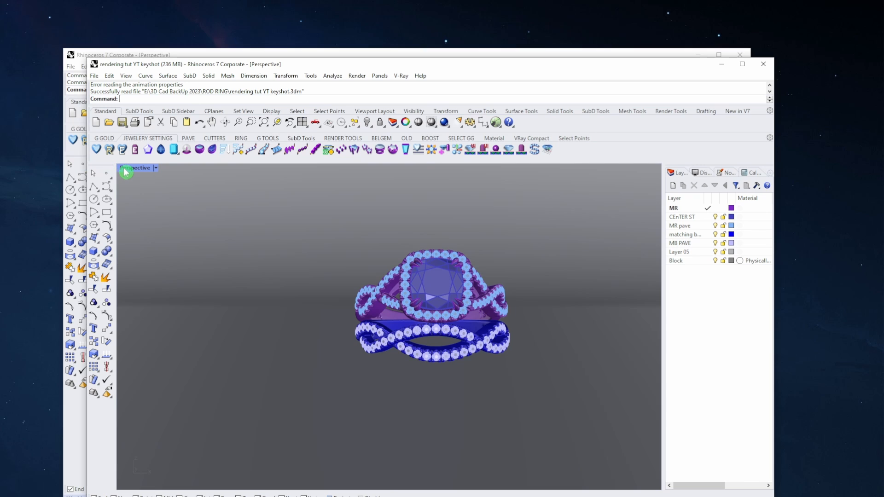
pyautogui.doubleClick(124, 167)
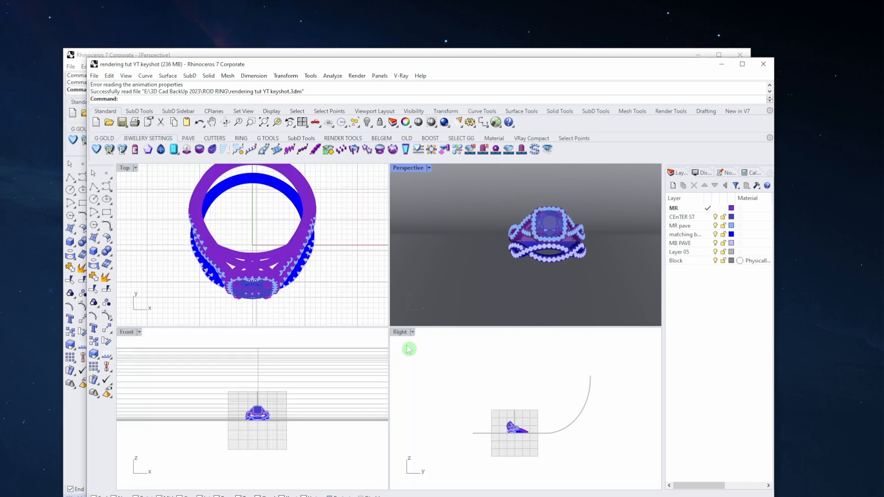
pyautogui.doubleClick(400, 332)
pyautogui.scroll(6, 394, 368)
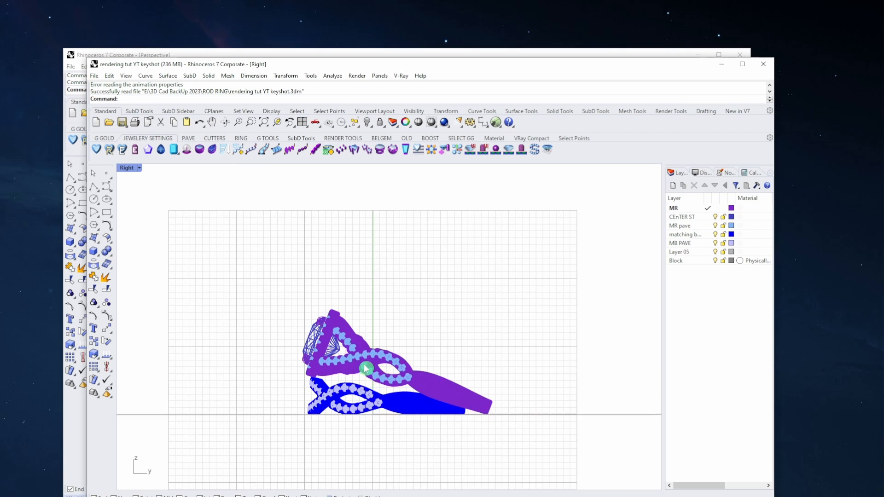
pyautogui.moveTo(249, 283); pyautogui.dragTo(585, 496)
pyautogui.moveTo(411, 391); pyautogui.dragTo(411, 373, button='right')
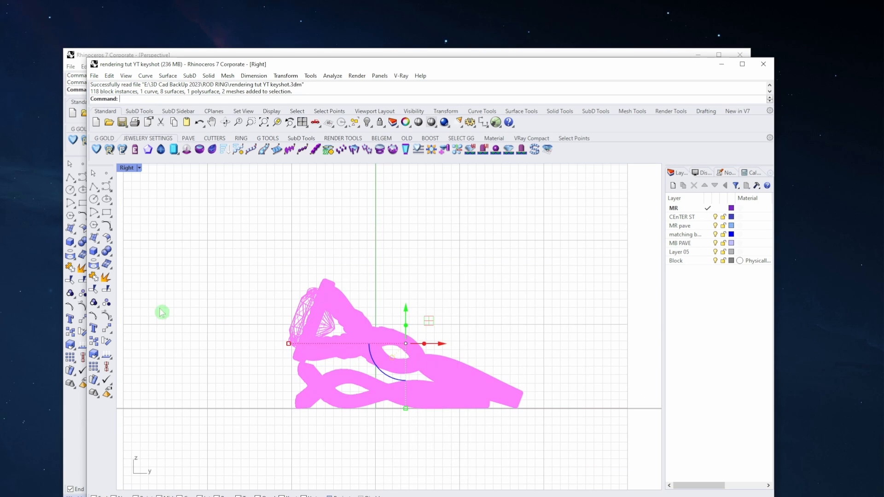
pyautogui.click(108, 354)
pyautogui.scroll(5, 333, 321)
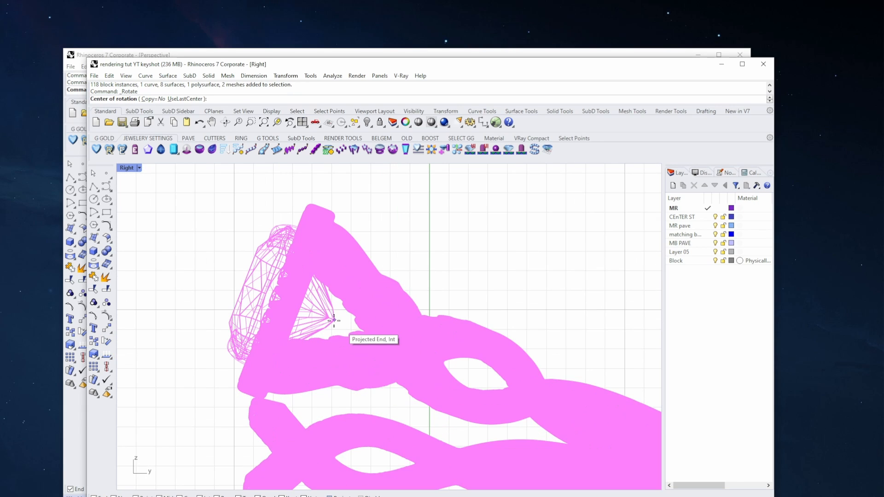
pyautogui.press('Escape')
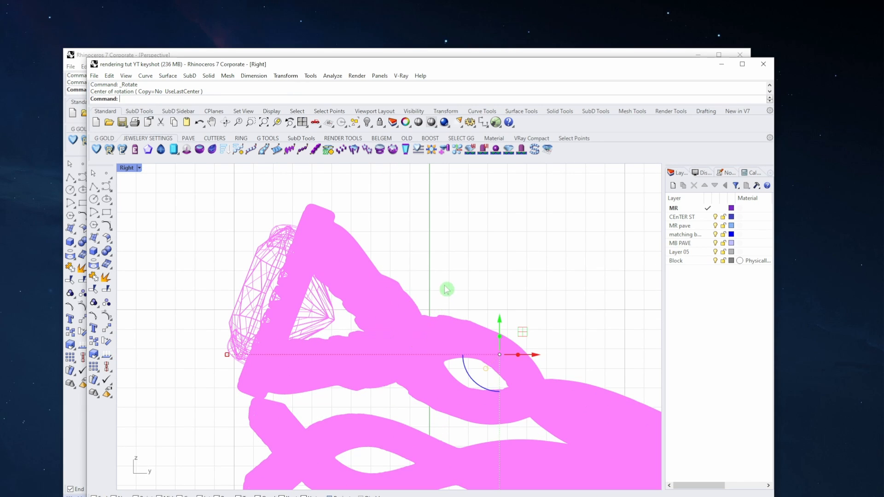
# Step: Rotate the halo ring in the Right view about the lower tip of its center stone until it stands upright
pyautogui.click(584, 318)
pyautogui.click(515, 348)
pyautogui.click(107, 342)
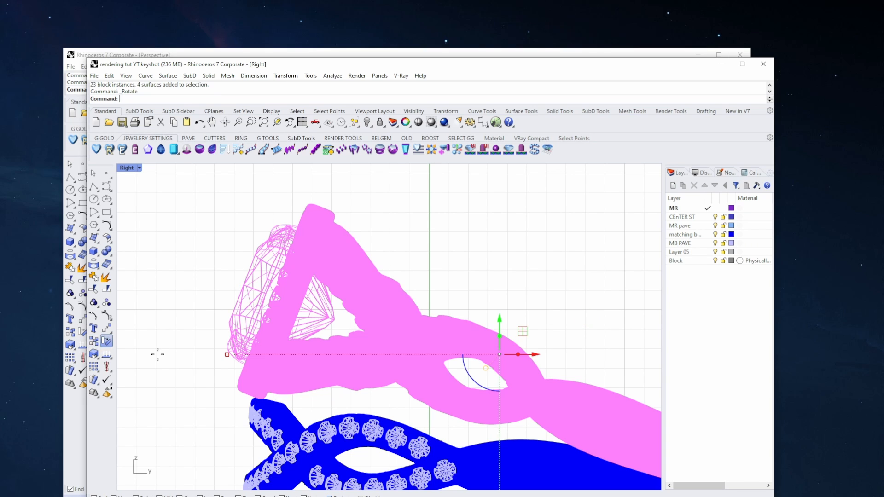
pyautogui.click(334, 320)
pyautogui.click(244, 285)
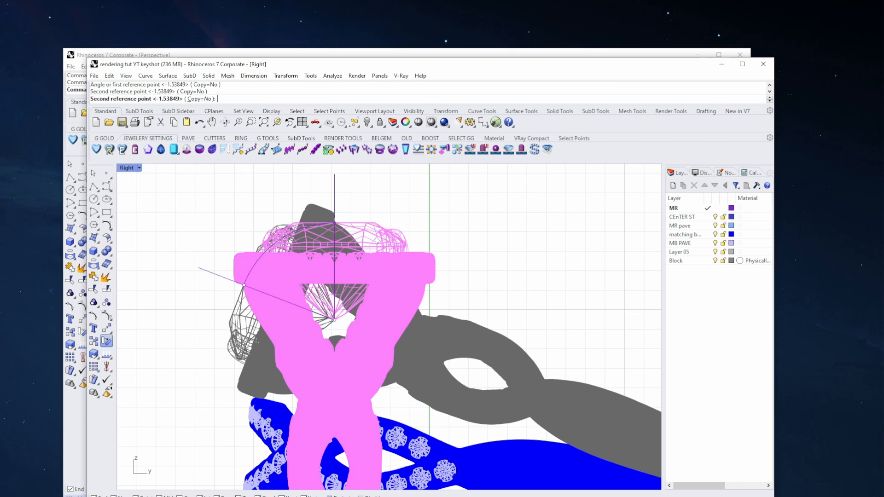
pyautogui.click(376, 239)
# Step: Move the upright halo ring so that the base of its shank rests on the ground line, and clear the selection
pyautogui.scroll(-5, 376, 243)
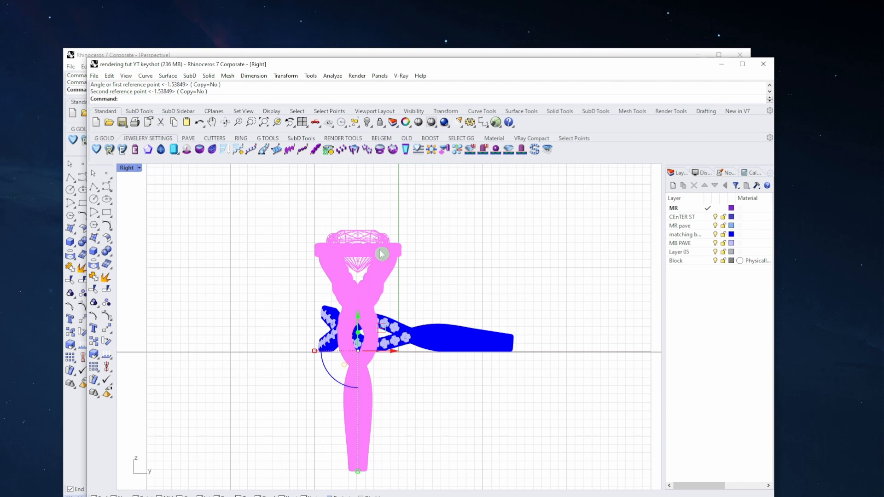
pyautogui.moveTo(358, 330); pyautogui.dragTo(396, 214)
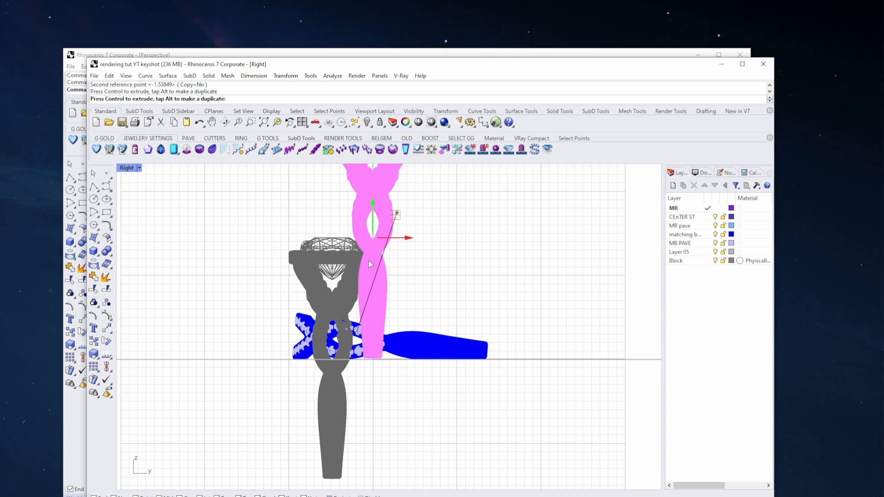
pyautogui.click(267, 311)
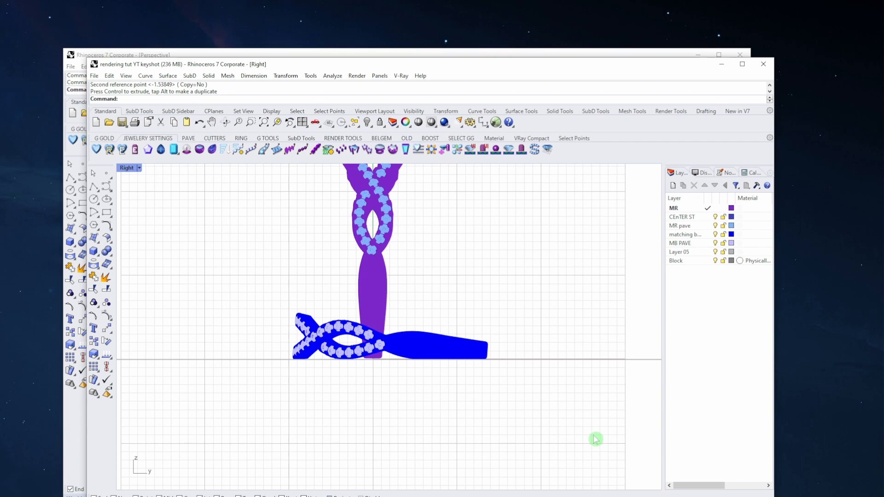
# Step: Rotate the matching band upright in the Right view, using the two tips of its leaf-shaped opening as center and first reference point
pyautogui.moveTo(276, 301); pyautogui.dragTo(534, 402)
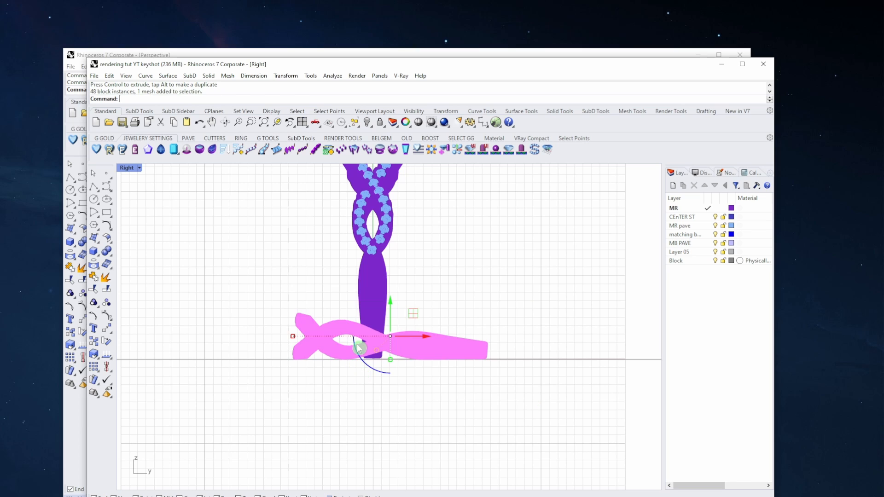
pyautogui.scroll(6, 234, 330)
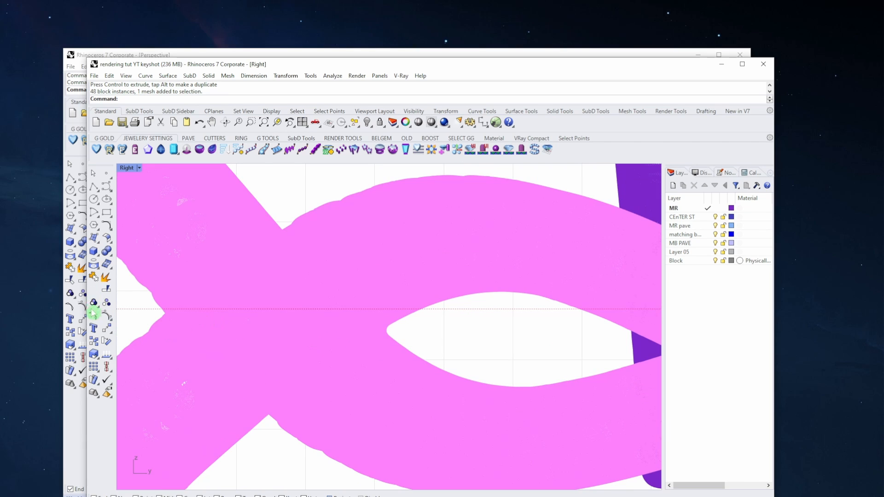
pyautogui.click(112, 339)
pyautogui.click(110, 347)
pyautogui.scroll(2, 391, 324)
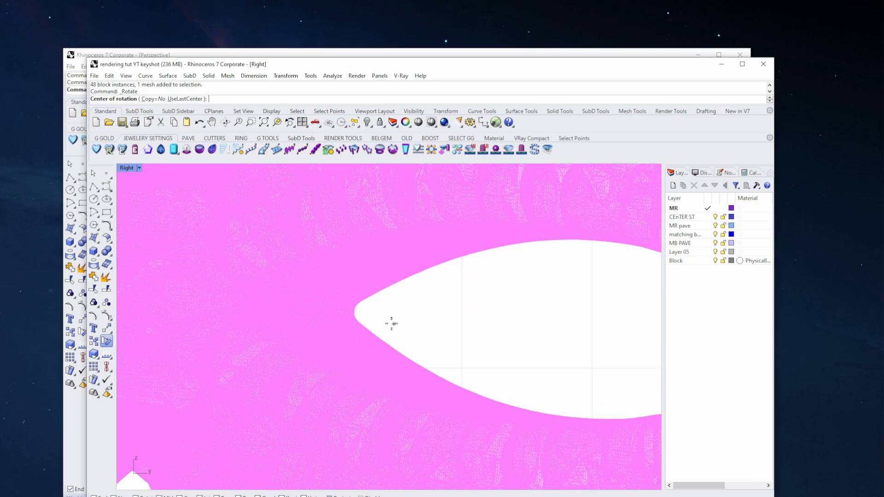
pyautogui.scroll(2, 335, 304)
pyautogui.click(330, 302)
pyautogui.scroll(-4, 548, 339)
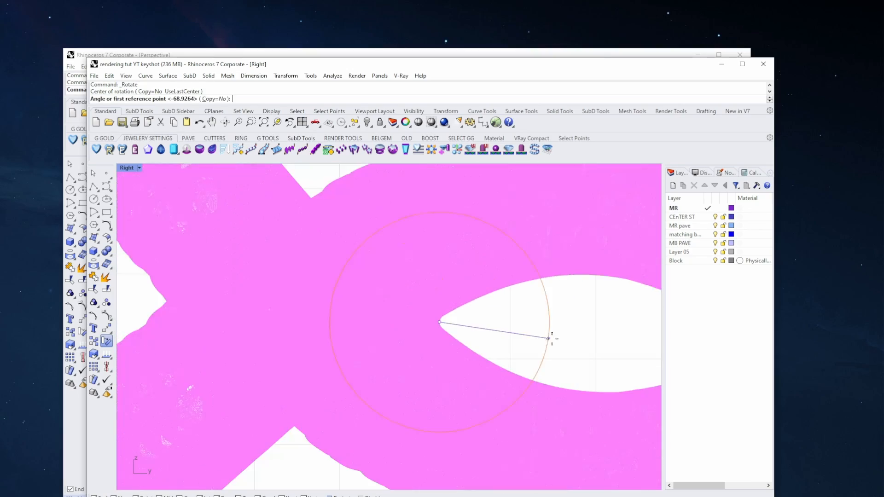
pyautogui.scroll(5, 551, 310)
pyautogui.scroll(7, 526, 302)
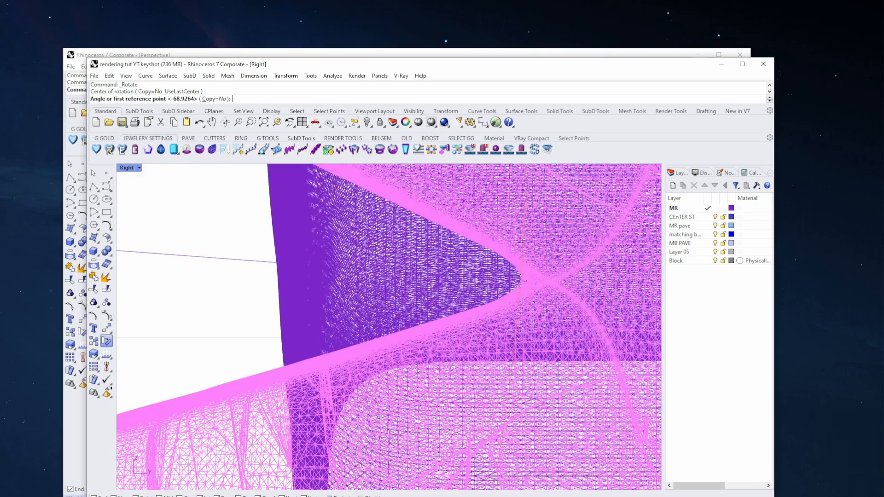
pyautogui.click(519, 278)
pyautogui.scroll(-2, 430, 334)
pyautogui.scroll(-8, 430, 335)
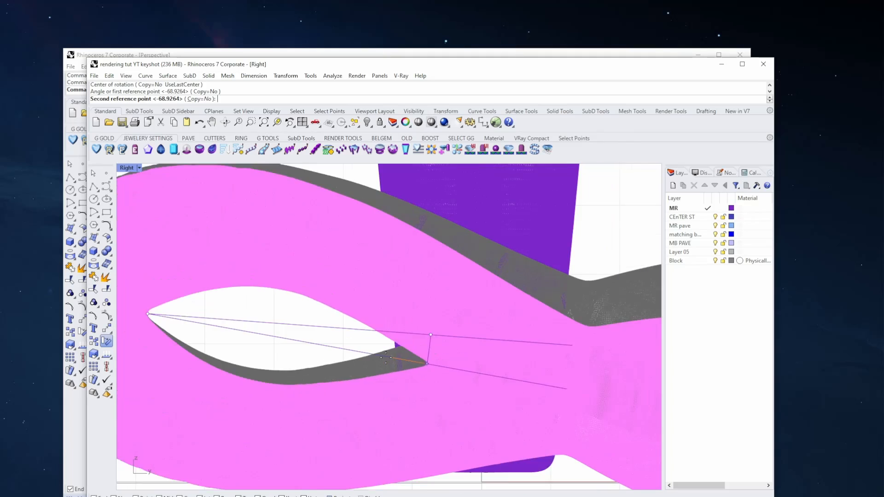
pyautogui.moveTo(317, 229); pyautogui.dragTo(318, 226, button='right')
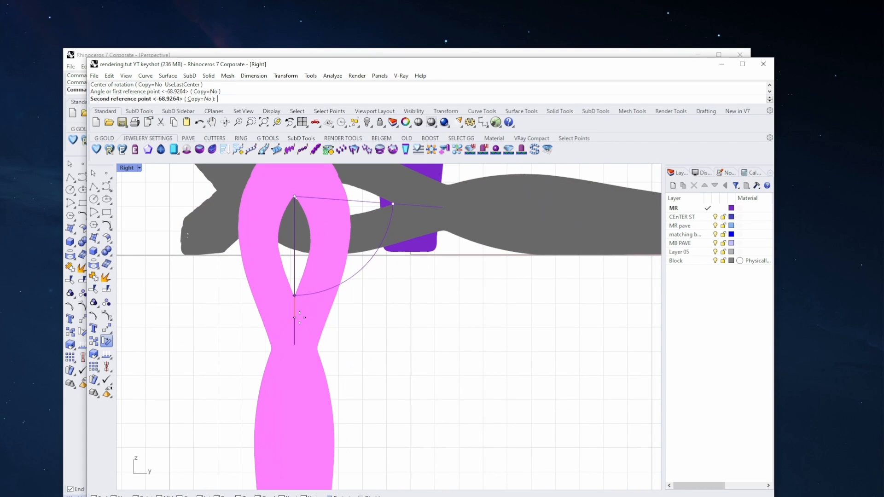
pyautogui.click(299, 319)
pyautogui.click(307, 308)
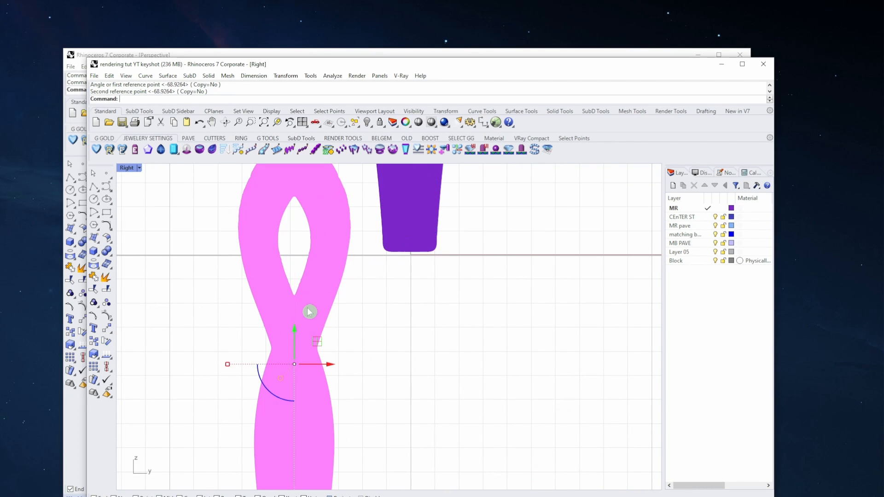
# Step: Place the upright matching band beside the halo ring with its base on the ground line, and check the pair in Perspective
pyautogui.scroll(-5, 310, 311)
pyautogui.moveTo(323, 356); pyautogui.dragTo(309, 245)
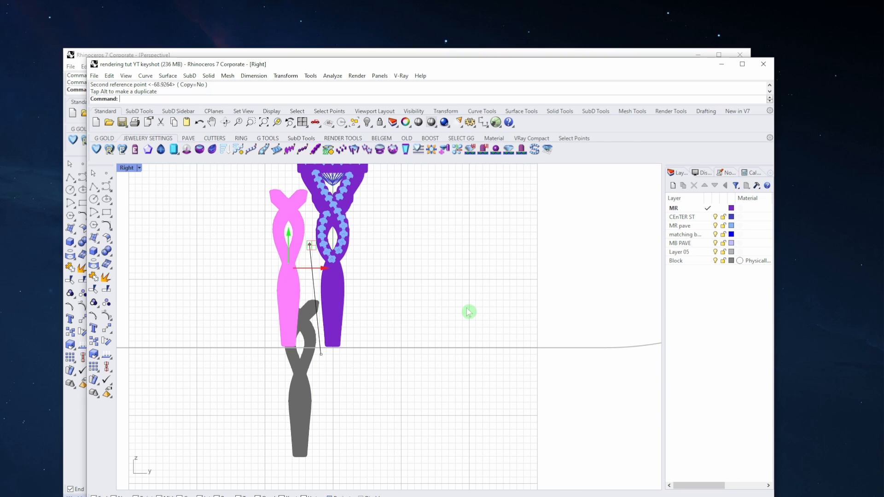
pyautogui.doubleClick(122, 169)
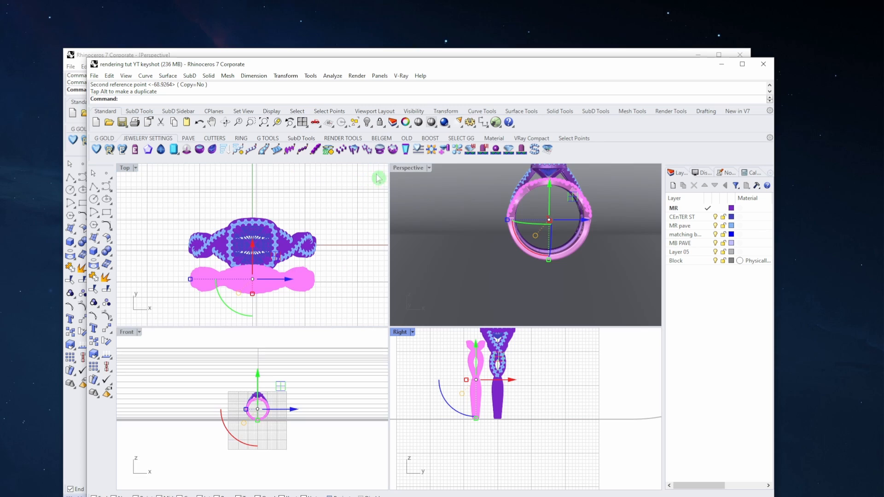
pyautogui.doubleClick(399, 168)
pyautogui.moveTo(396, 333); pyautogui.dragTo(394, 285, button='right')
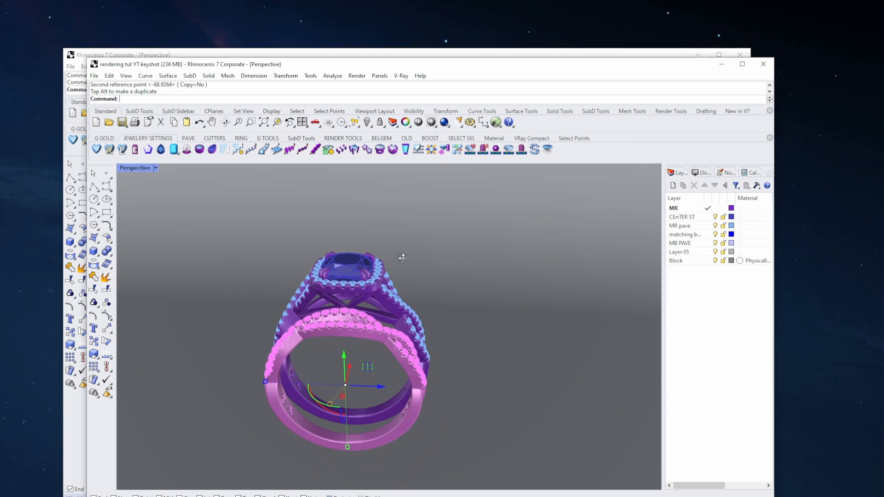
pyautogui.moveTo(400, 255); pyautogui.dragTo(375, 264, button='right')
# Step: Select everything and rotate both rings together clockwise in the Front view so that the stone head tilts sideways
pyautogui.hotkey('ctrl', 'Tab')
pyautogui.hotkey('ctrl', 'Tab')
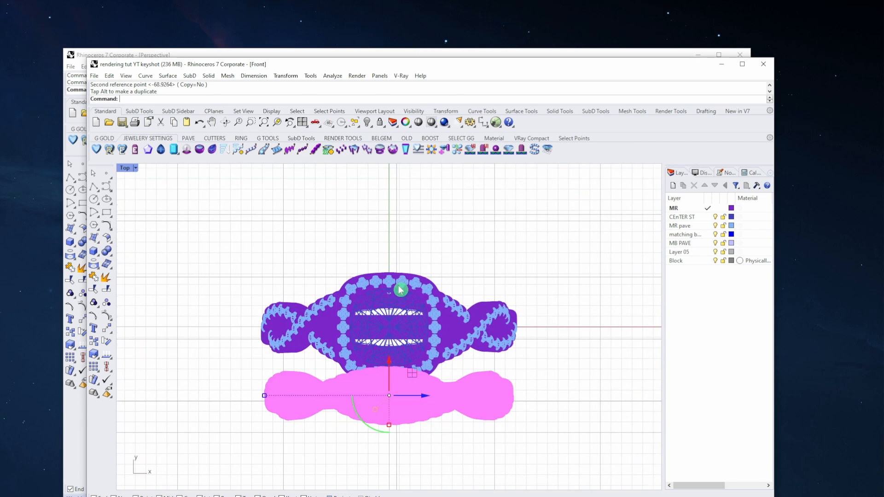
pyautogui.hotkey('ctrl', 'a')
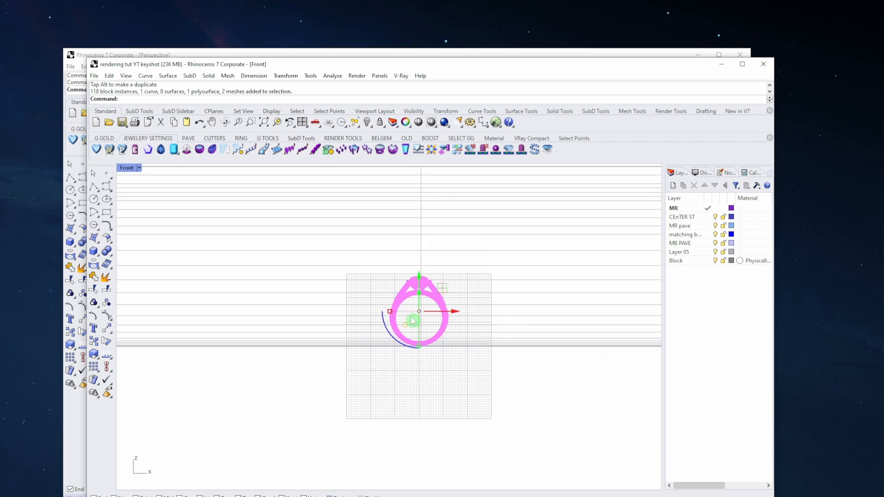
pyautogui.scroll(8, 434, 328)
pyautogui.moveTo(348, 328); pyautogui.dragTo(362, 316)
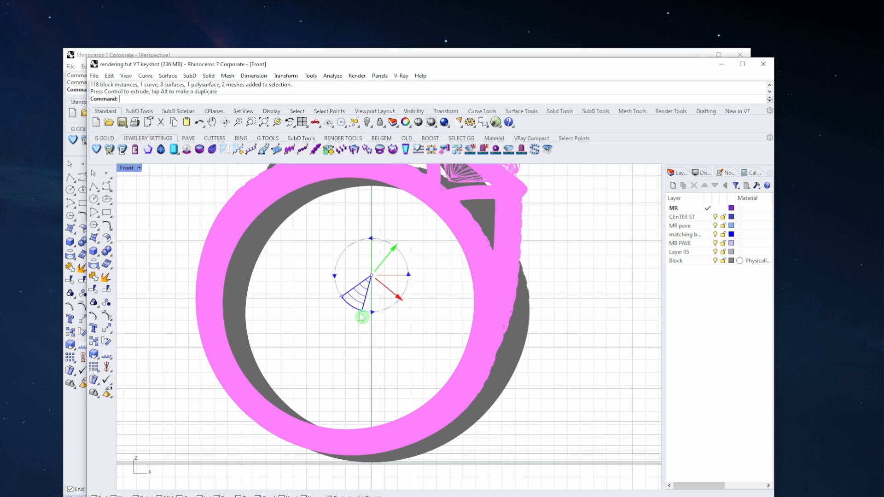
pyautogui.moveTo(362, 316); pyautogui.dragTo(294, 291)
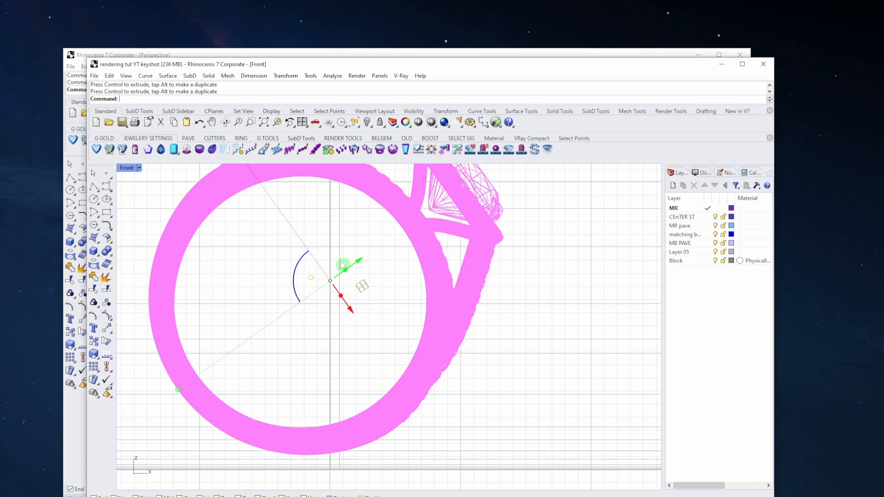
# Step: With the gumball aligned to World, move both rings onto the ground line and center them on the vertical axis in the Front and Right views
pyautogui.moveTo(363, 288); pyautogui.dragTo(394, 303)
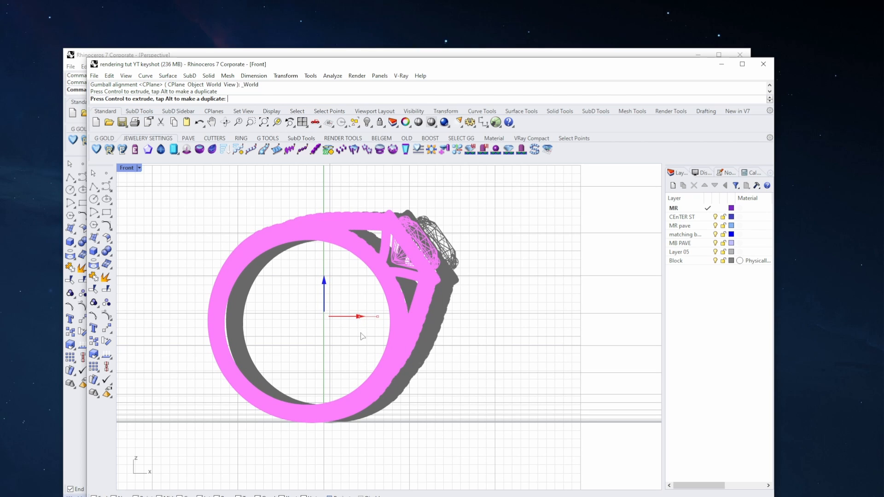
pyautogui.click(456, 409)
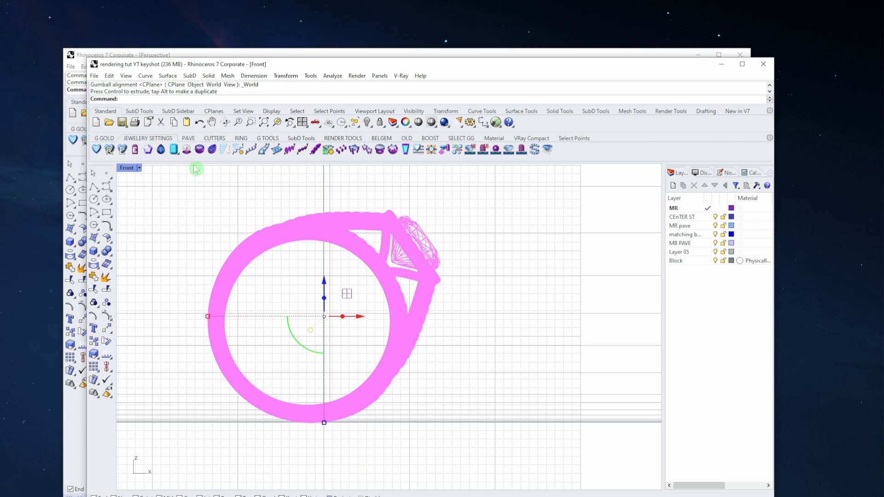
pyautogui.doubleClick(127, 170)
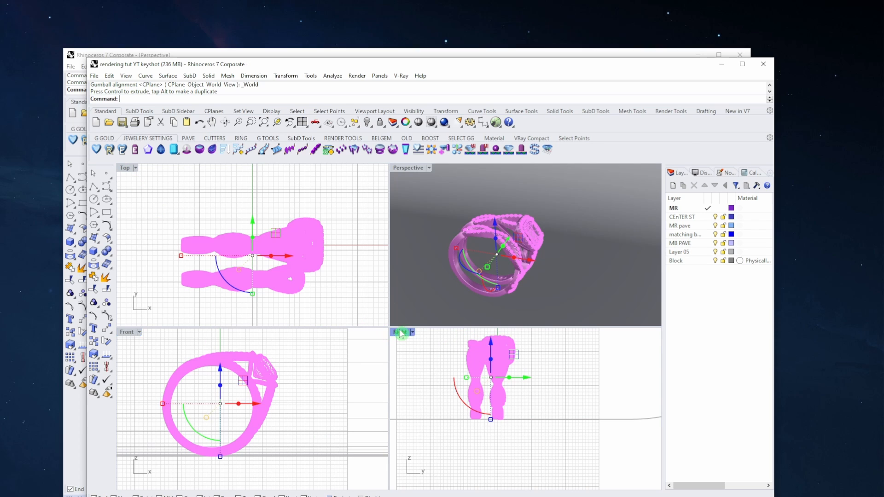
pyautogui.doubleClick(400, 332)
pyautogui.scroll(10, 339, 236)
pyautogui.moveTo(318, 294); pyautogui.dragTo(360, 299)
pyautogui.moveTo(306, 305); pyautogui.dragTo(320, 303, button='right')
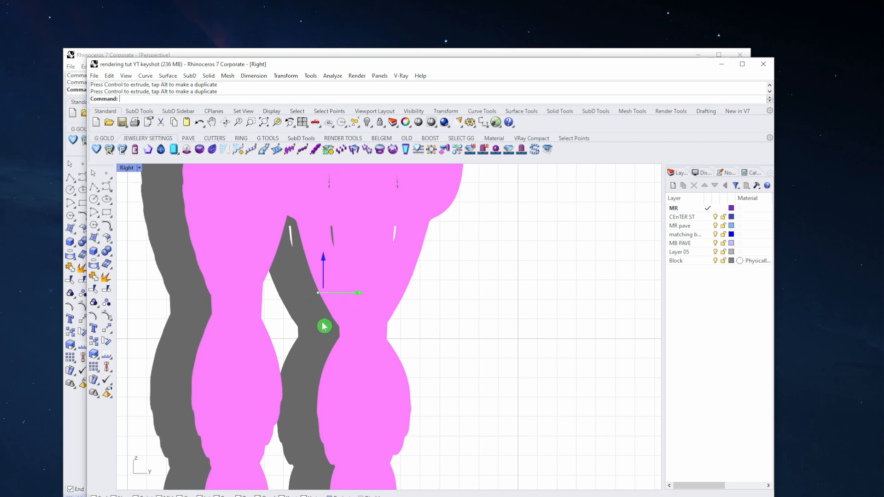
pyautogui.scroll(-6, 336, 306)
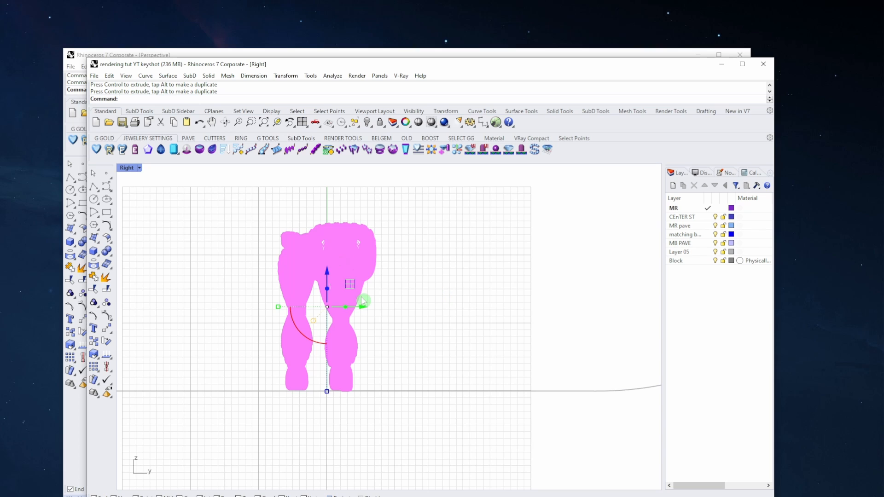
# Step: Remove the matching band from the selection and move the halo ring slightly up so that its base sits exactly on the ground line
pyautogui.scroll(6, 351, 393)
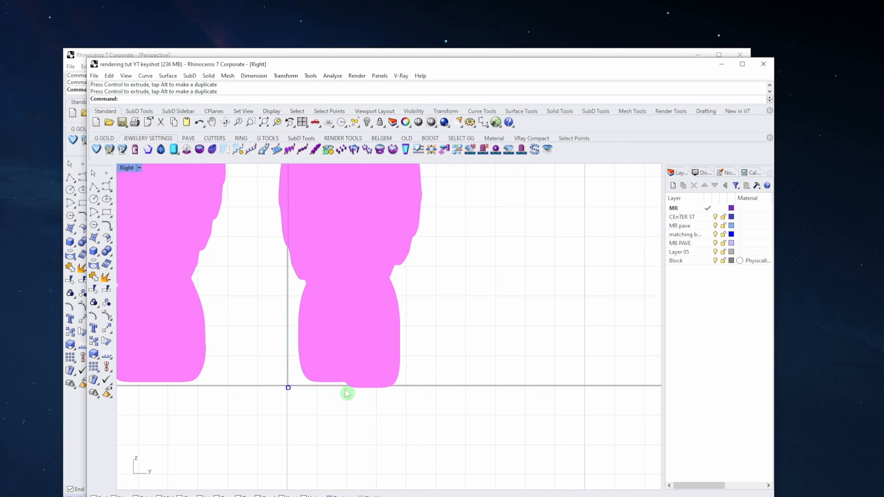
pyautogui.scroll(-5, 361, 371)
pyautogui.scroll(3, 358, 361)
pyautogui.scroll(-1, 376, 313)
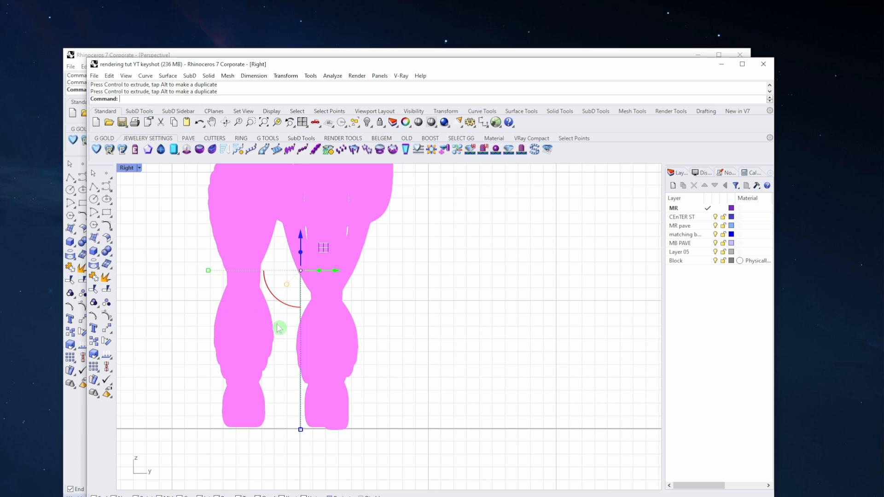
pyautogui.keyDown('ctrl'); pyautogui.click(279, 328); pyautogui.keyUp('ctrl')
pyautogui.scroll(8, 341, 428)
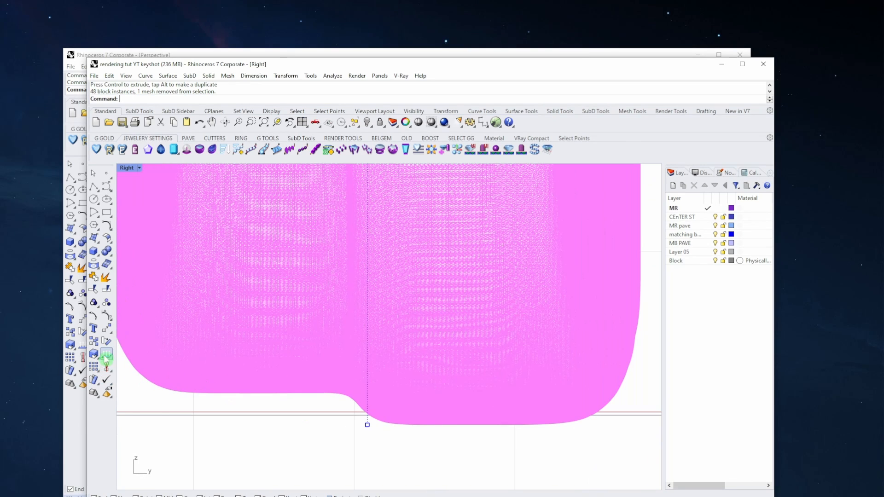
pyautogui.click(107, 329)
pyautogui.scroll(-4, 390, 377)
pyautogui.click(481, 354)
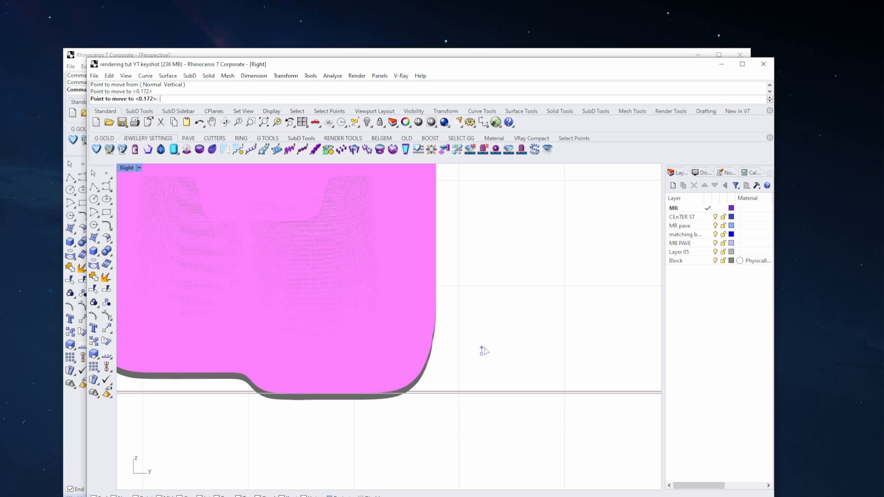
pyautogui.click(484, 351)
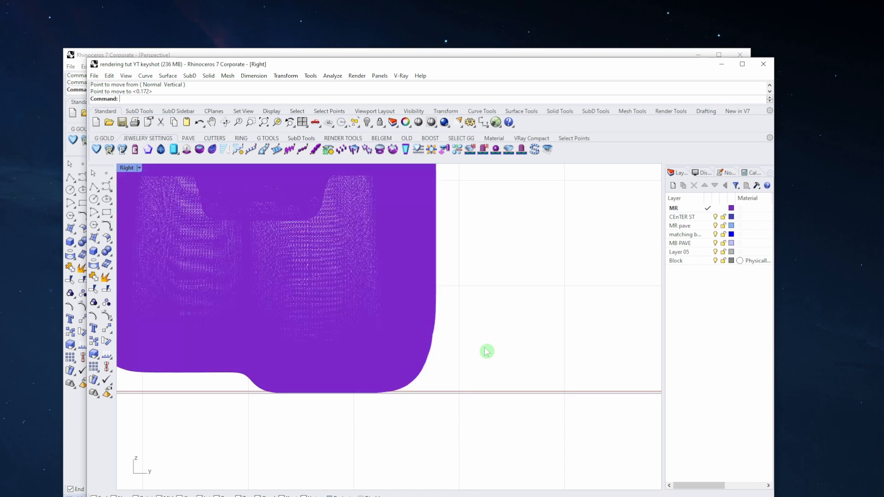
# Step: Examine the tilted ring pair in the Perspective view
pyautogui.hotkey('ctrl', 'F4')
pyautogui.moveTo(441, 339); pyautogui.dragTo(375, 309, button='right')
pyautogui.hotkey('ctrl', 'Tab')
pyautogui.hotkey('ctrl', 'Tab')
pyautogui.hotkey('ctrl', 'Tab')
pyautogui.hotkey('ctrl', 'Tab')
pyautogui.hotkey('ctrl', 'Tab')
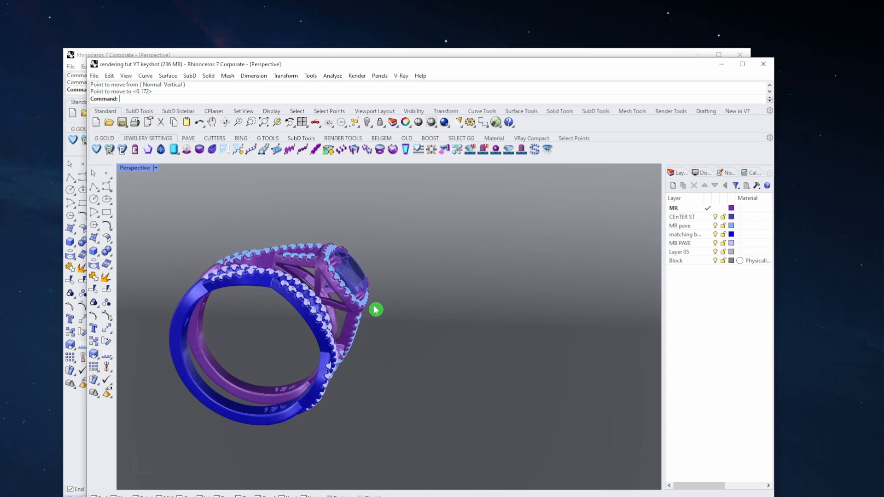
pyautogui.scroll(-3, 315, 365)
# Step: Select both rings and rotate them a quarter turn clockwise about the origin (0) in the Top view, and bring up the Front view
pyautogui.moveTo(283, 410); pyautogui.dragTo(443, 274)
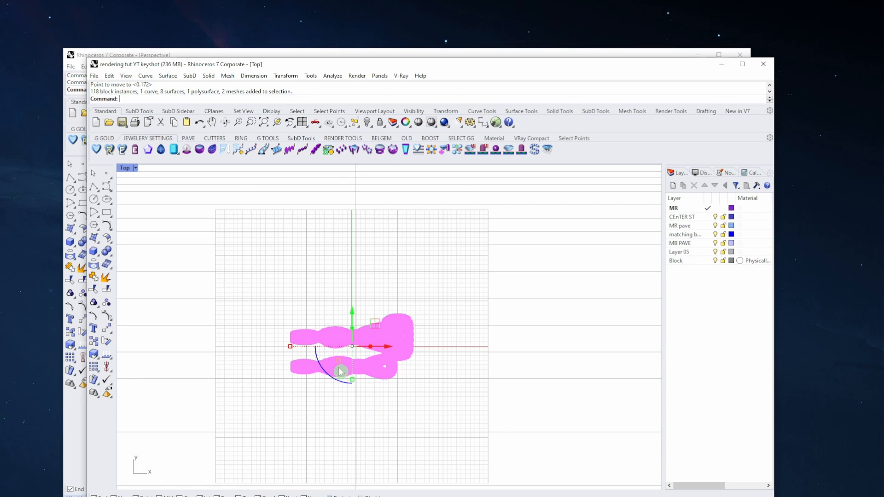
pyautogui.scroll(2, 341, 371)
pyautogui.click(105, 345)
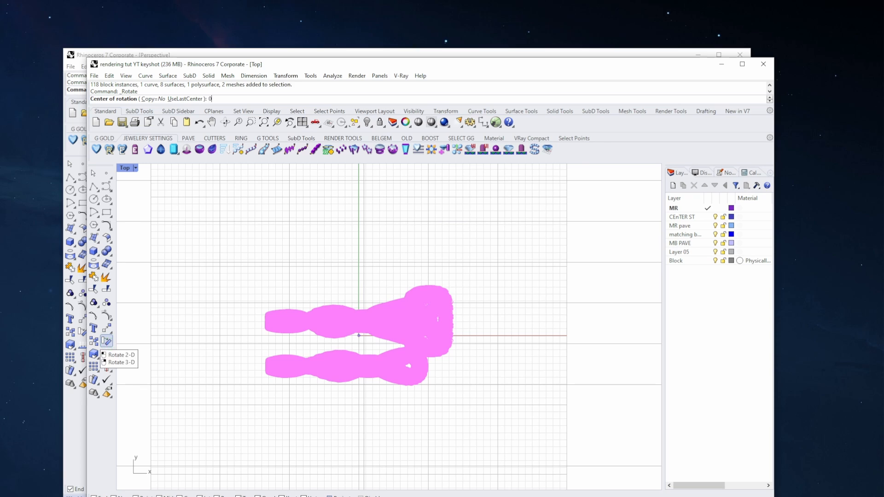
pyautogui.write('0')
pyautogui.press('Return')
pyautogui.click(535, 335)
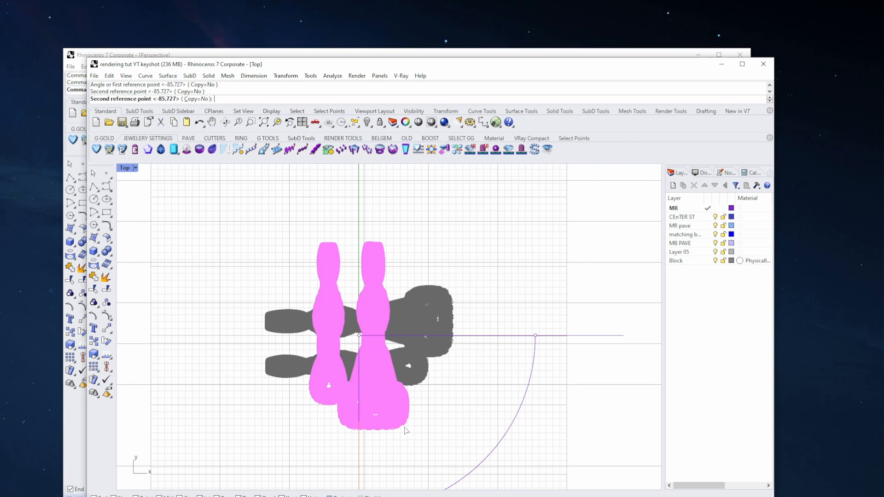
pyautogui.click(406, 430)
pyautogui.hotkey('ctrl', 'F2')
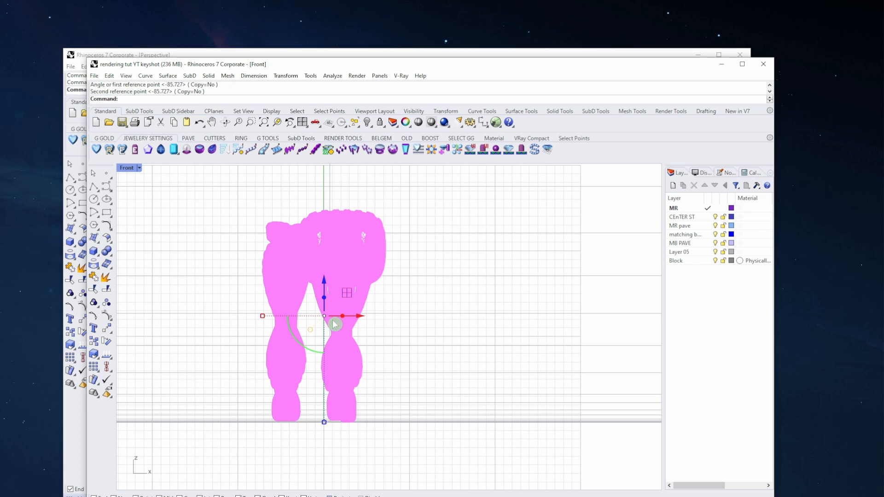
# Step: Check the rotated ring pair in the Right view and from around in the Perspective view
pyautogui.hotkey('ctrl', 'F3')
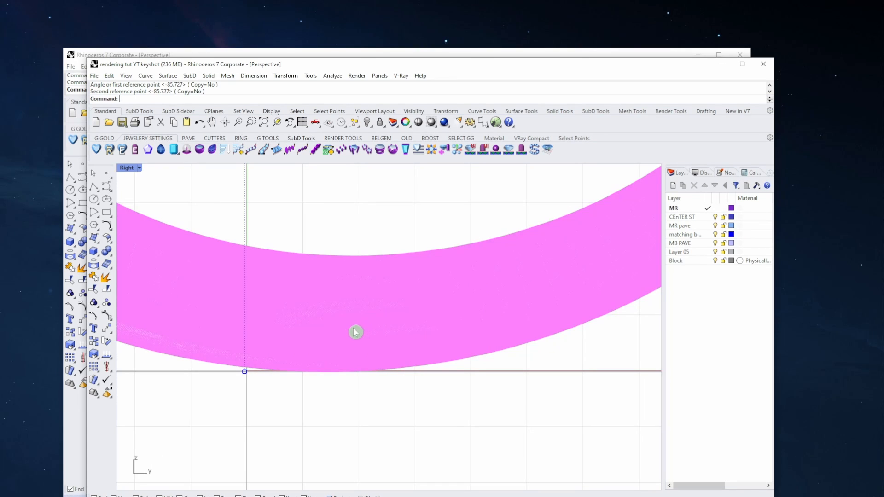
pyautogui.hotkey('ctrl', 'F4')
pyautogui.moveTo(272, 392)
pyautogui.mouseDown(button='right')
pyautogui.moveTo(345, 363)
pyautogui.moveTo(322, 339)
pyautogui.moveTo(312, 371)
pyautogui.mouseUp(button='right')
pyautogui.click(396, 330)
pyautogui.moveTo(364, 330); pyautogui.dragTo(343, 339, button='right')
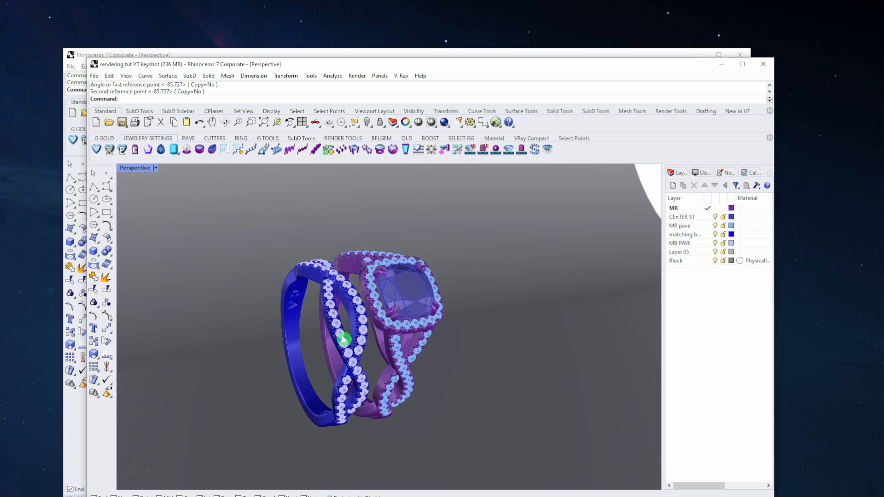
pyautogui.scroll(3, 343, 339)
pyautogui.scroll(-8, 407, 311)
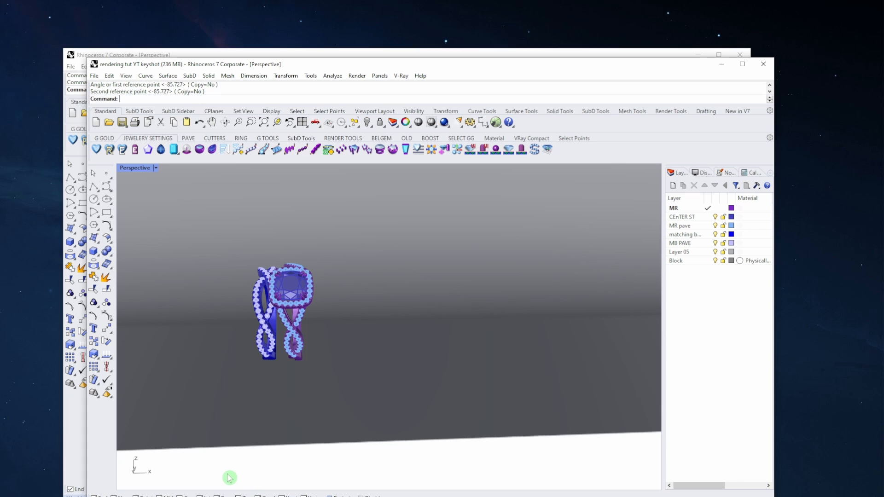
# Step: Select both rings and the backdrop surface and export them as a Rhino 7 model named "rendering tut YT keyshot 2"
pyautogui.moveTo(228, 474); pyautogui.dragTo(364, 207)
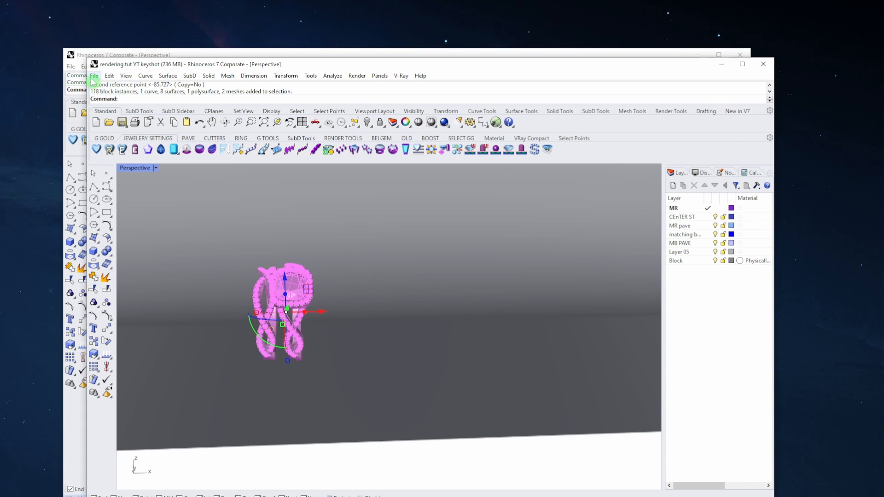
pyautogui.moveTo(390, 473); pyautogui.dragTo(202, 243)
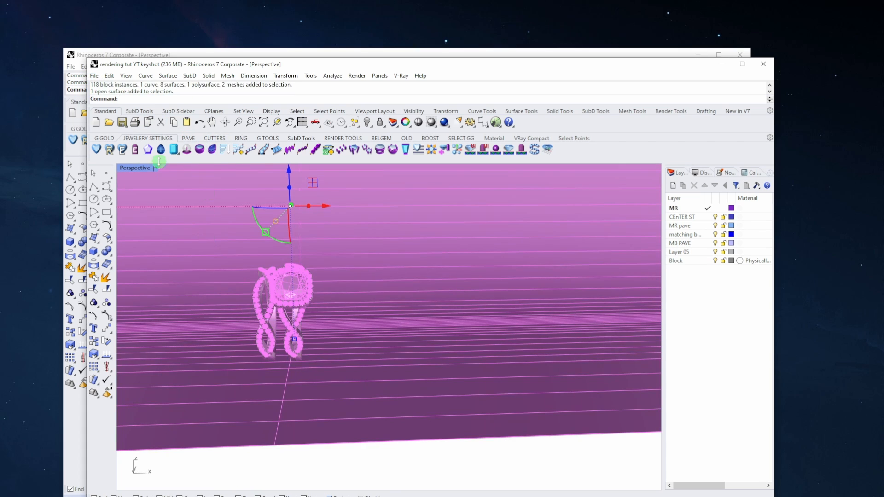
pyautogui.click(94, 75)
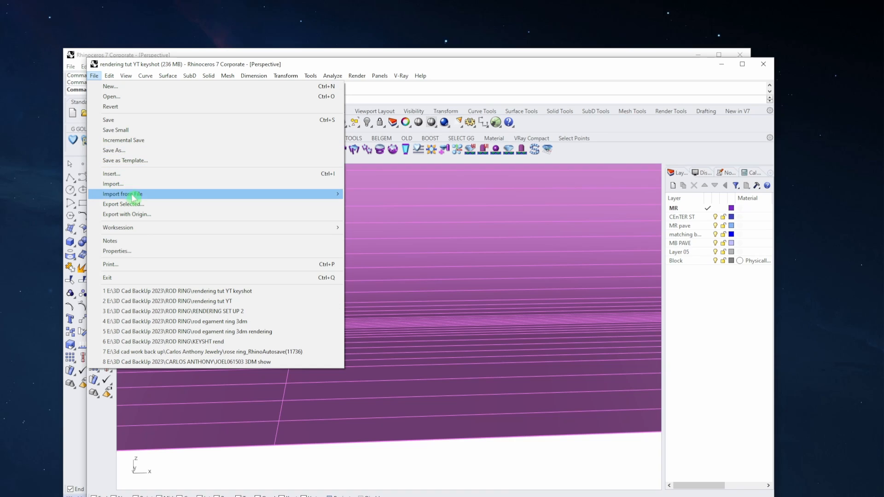
pyautogui.click(132, 204)
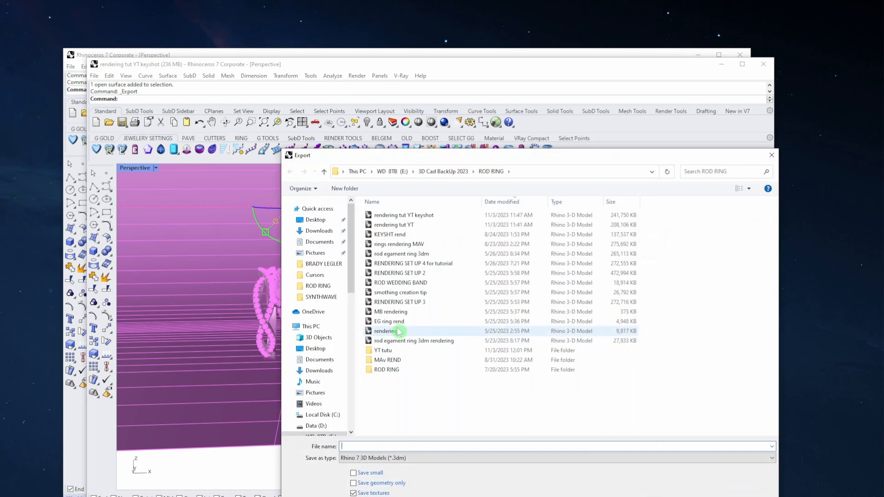
pyautogui.click(430, 220)
pyautogui.click(415, 446)
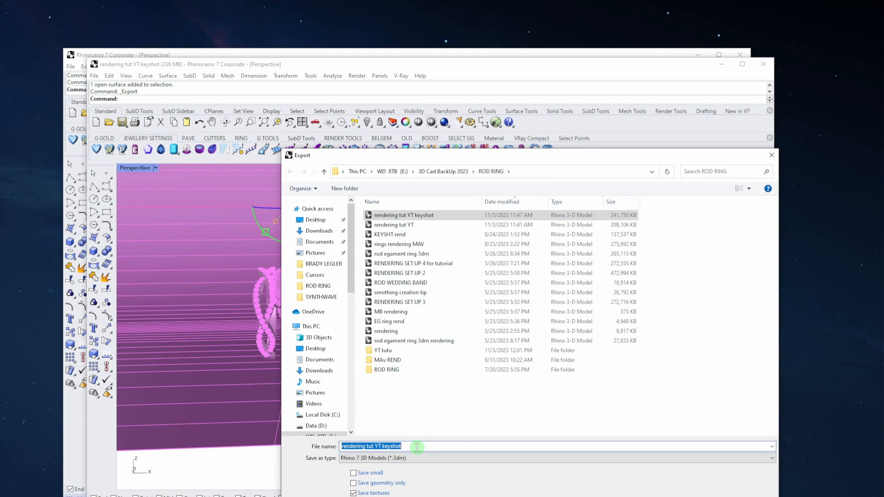
pyautogui.click(417, 447)
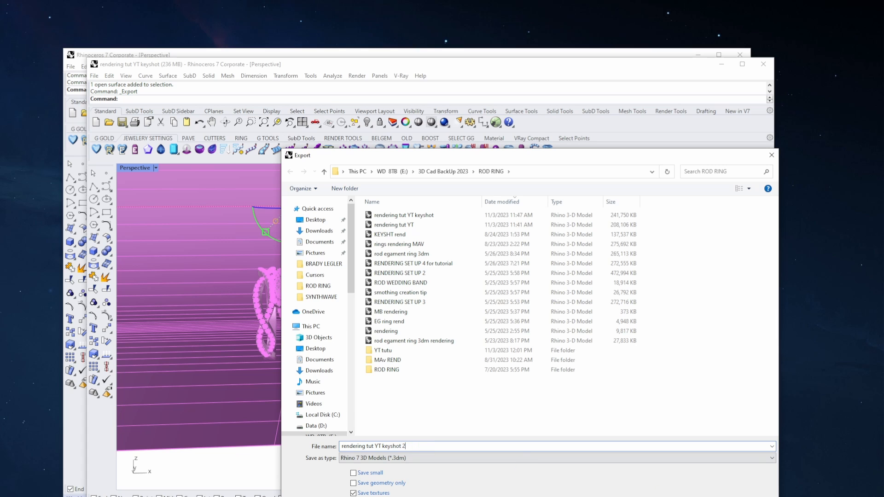
pyautogui.write('2')
pyautogui.press('Return')
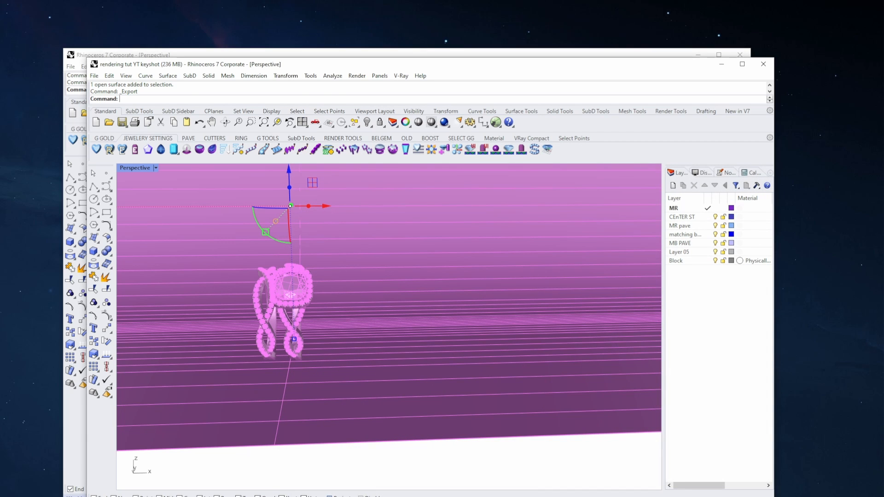
# Step: Start a new Rhino document from the preselected Millimeters template
pyautogui.click(94, 76)
pyautogui.click(98, 85)
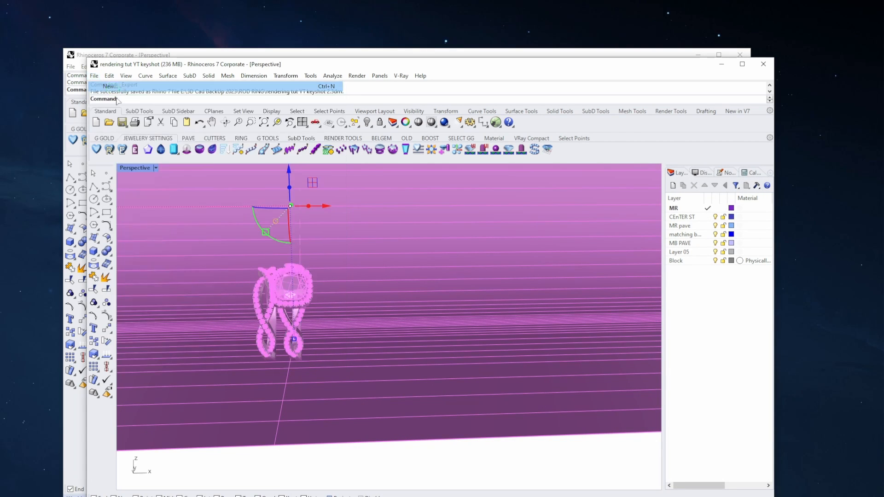
pyautogui.click(428, 315)
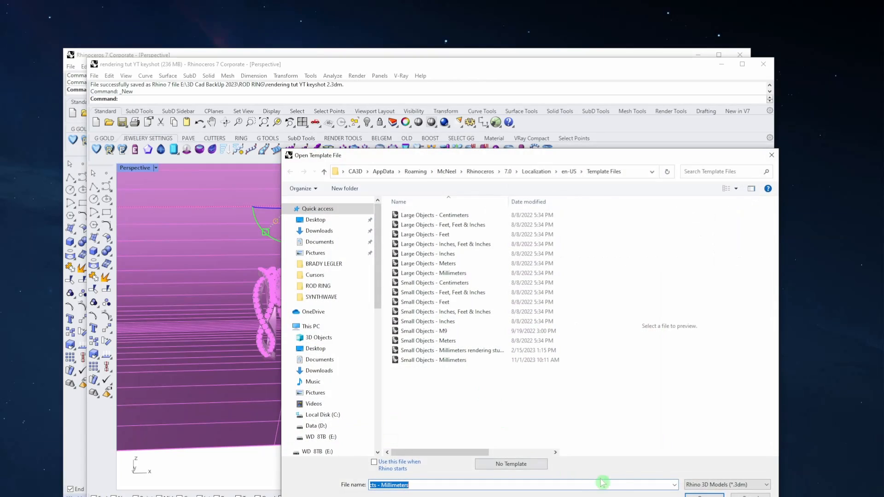
pyautogui.click(703, 495)
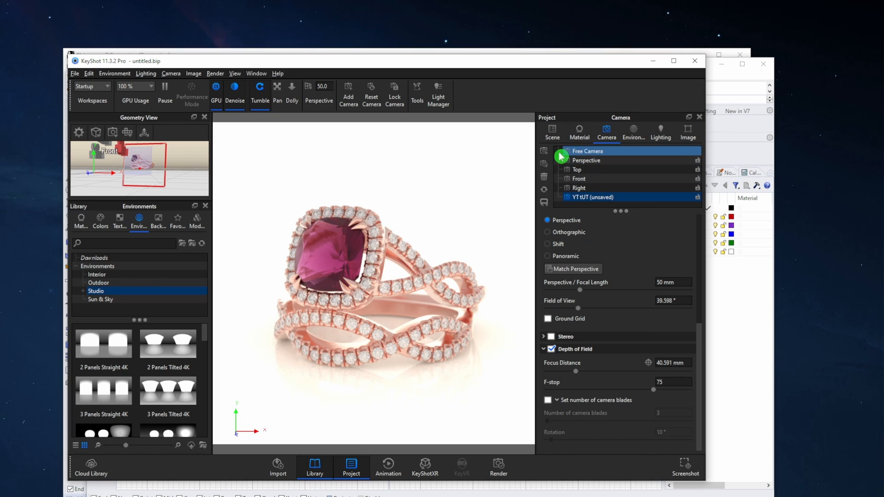
# Step: In the KeyShot scene, delete both model sets, Layer 05 and the old ring model
pyautogui.click(552, 133)
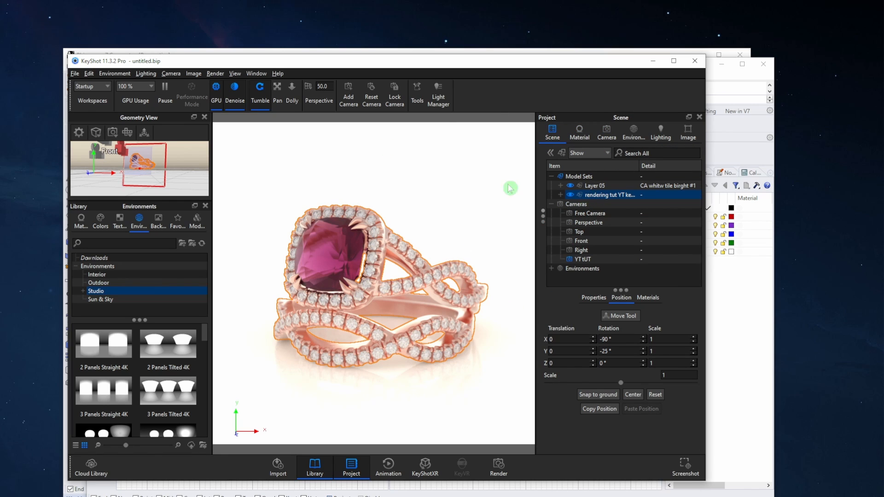
pyautogui.click(594, 186)
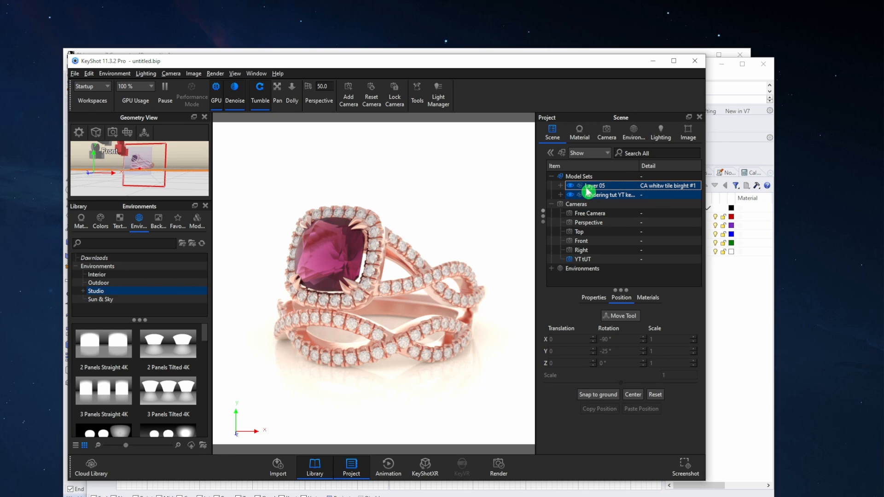
pyautogui.press('Delete')
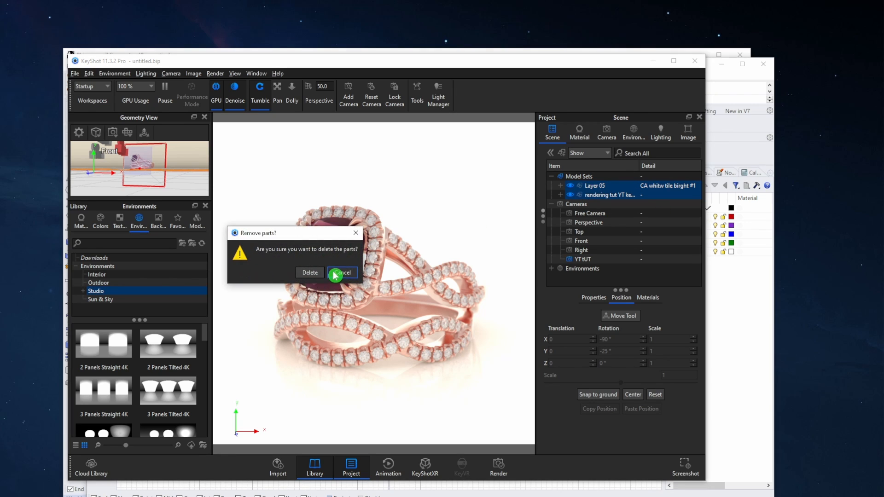
pyautogui.click(313, 272)
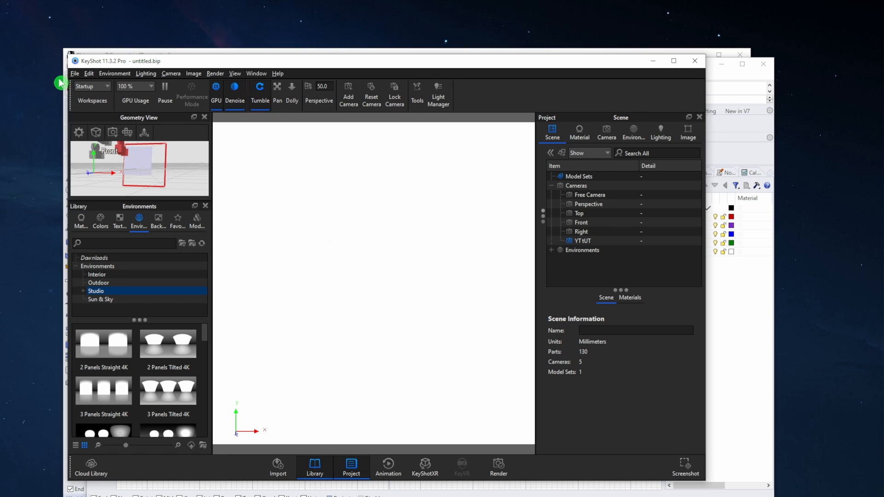
# Step: Import the "rendering tut YT keyshot 2" model from the ROD RING folder into the scene
pyautogui.click(74, 73)
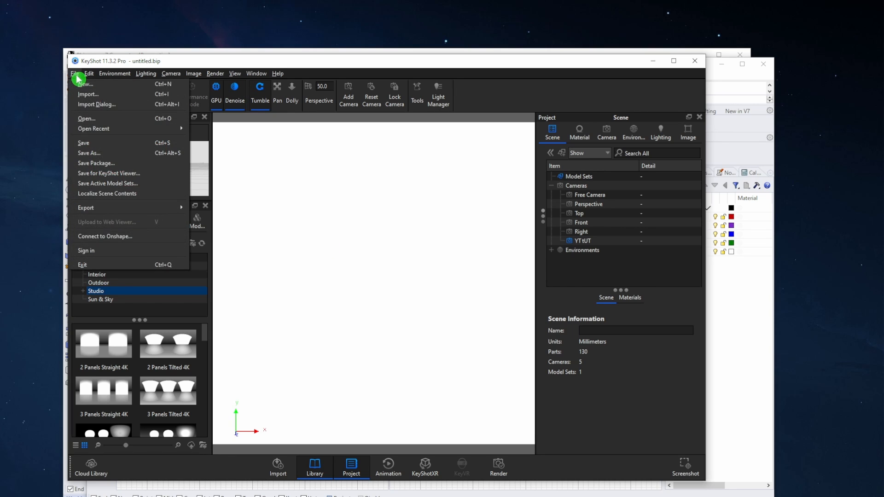
pyautogui.click(93, 95)
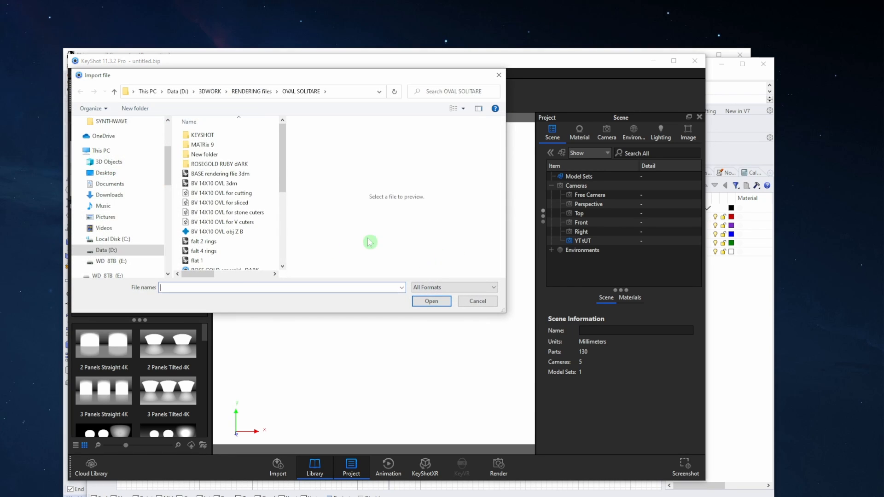
pyautogui.scroll(-2, 223, 197)
pyautogui.scroll(2, 225, 196)
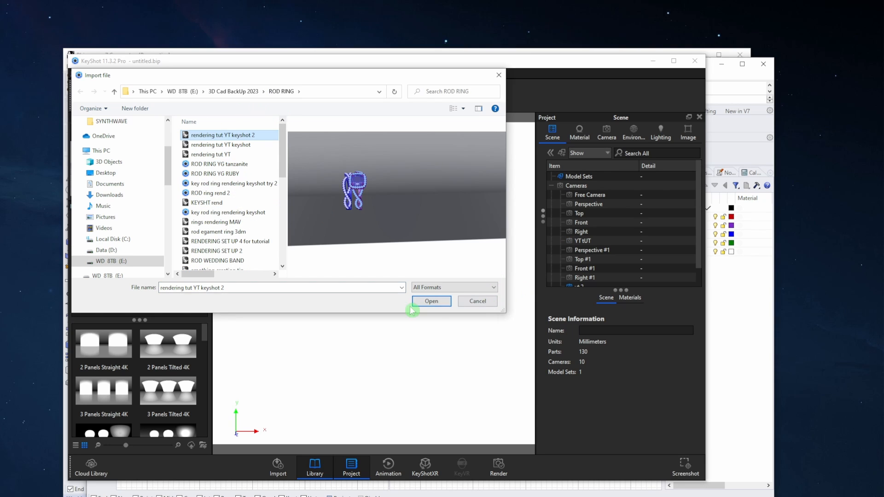
pyautogui.click(429, 301)
pyautogui.click(445, 352)
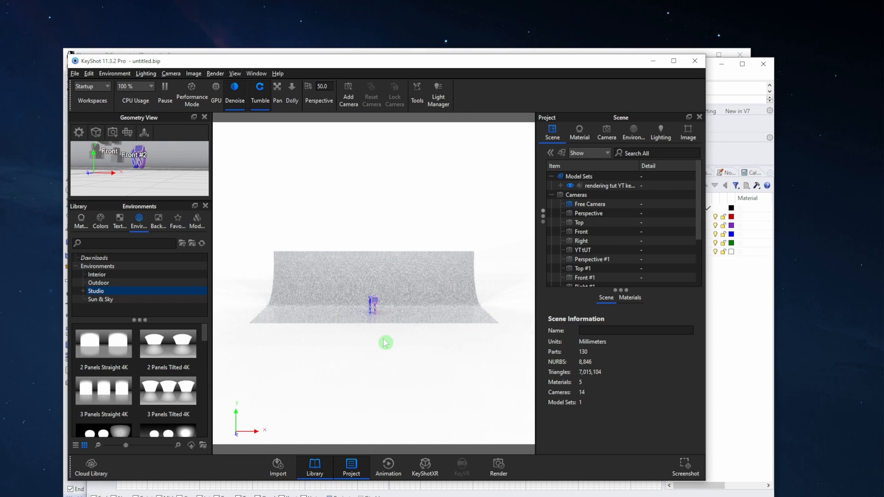
# Step: Try depth of field on the Free Camera
pyautogui.click(606, 134)
pyautogui.scroll(-3, 550, 388)
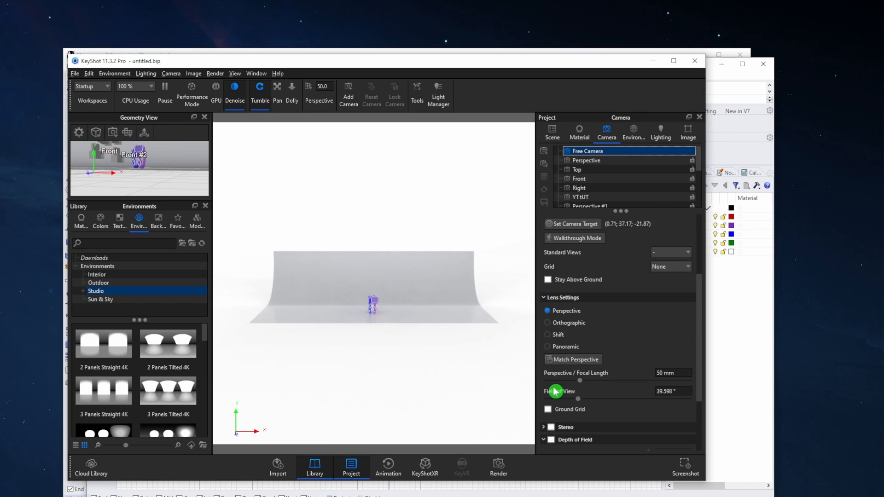
pyautogui.scroll(-2, 561, 436)
pyautogui.click(555, 388)
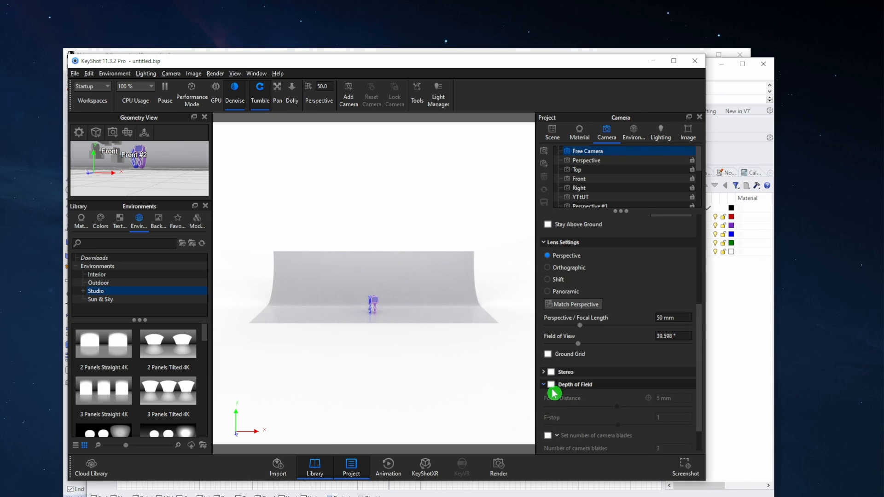
pyautogui.click(551, 443)
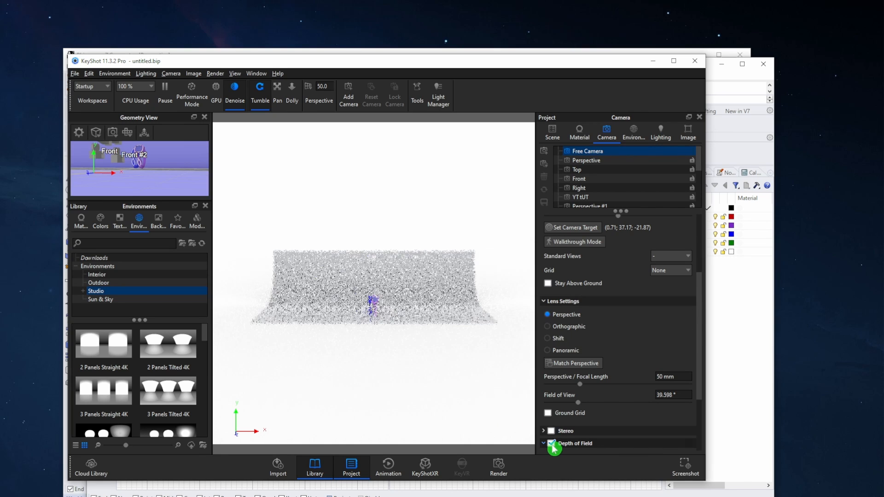
pyautogui.click(377, 339)
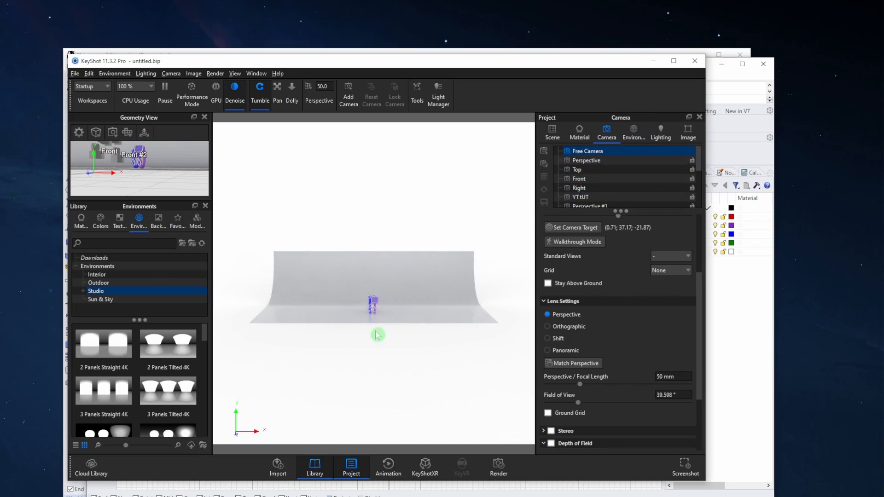
# Step: Examine the imported upright rings up close through the Free Camera
pyautogui.scroll(-3, 369, 306)
pyautogui.scroll(10, 369, 306)
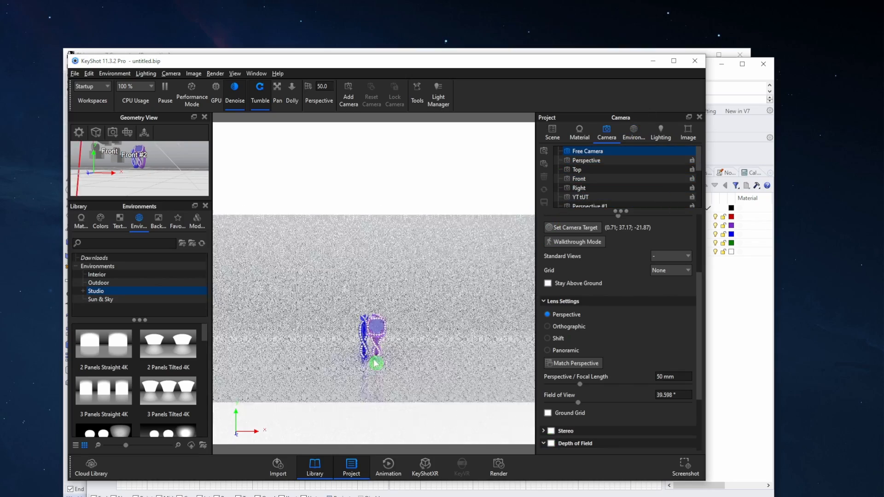
pyautogui.scroll(10, 375, 364)
pyautogui.moveTo(369, 374); pyautogui.dragTo(369, 126, button='middle')
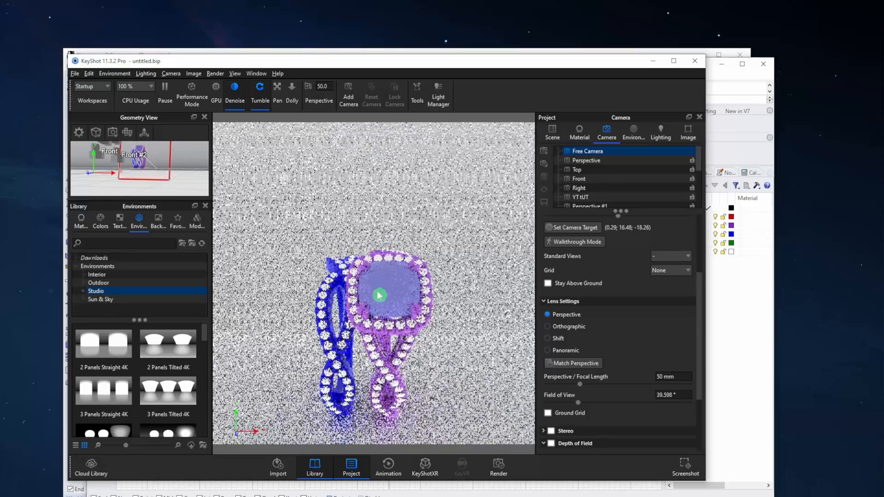
pyautogui.moveTo(379, 295); pyautogui.dragTo(368, 233, button='middle')
pyautogui.click(554, 225)
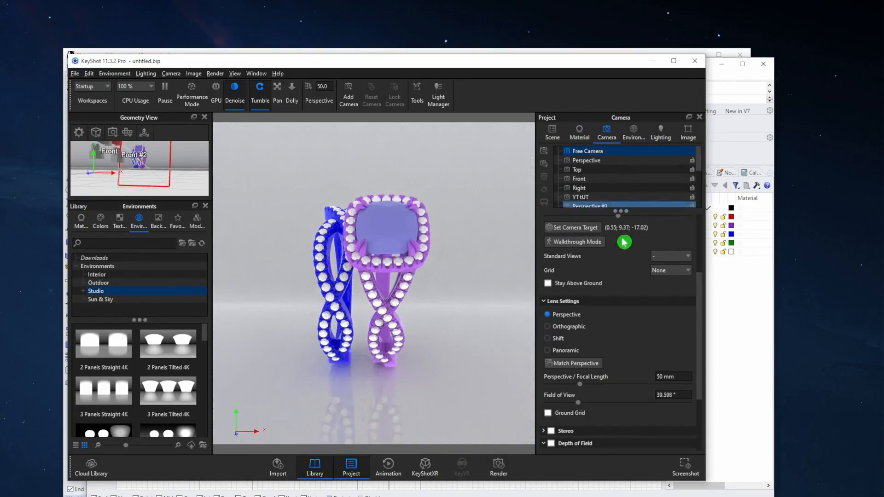
# Step: Activate the YT tUT camera and frame the two rings closely from the front
pyautogui.scroll(-3, 570, 198)
pyautogui.scroll(3, 571, 204)
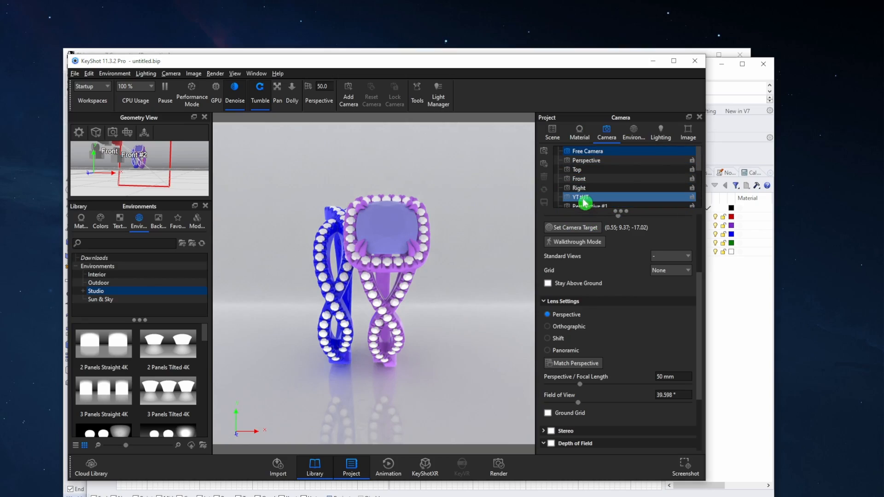
pyautogui.click(585, 198)
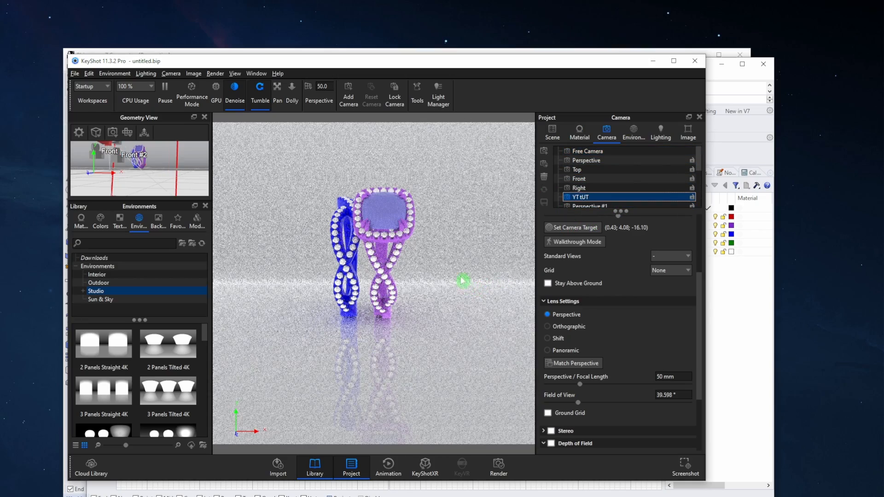
pyautogui.moveTo(465, 280); pyautogui.dragTo(428, 280)
pyautogui.scroll(5, 385, 278)
pyautogui.moveTo(428, 281); pyautogui.dragTo(442, 279, button='middle')
pyautogui.moveTo(441, 279); pyautogui.dragTo(432, 279)
pyautogui.scroll(3, 666, 263)
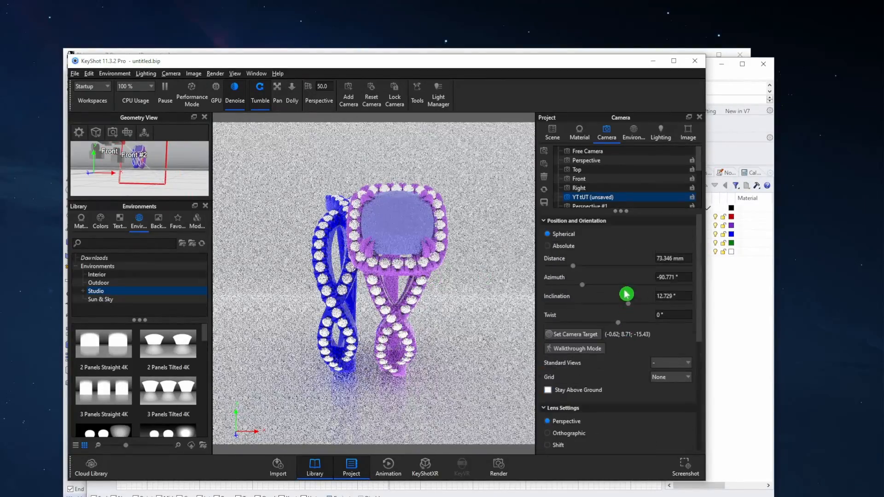
# Step: Set the YT tUT camera's azimuth to -90° and save the camera
pyautogui.click(685, 276)
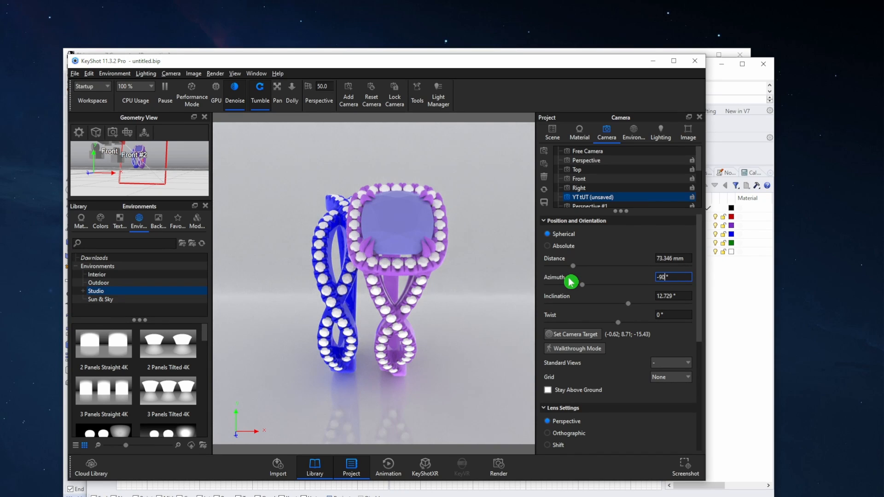
pyautogui.press('Return')
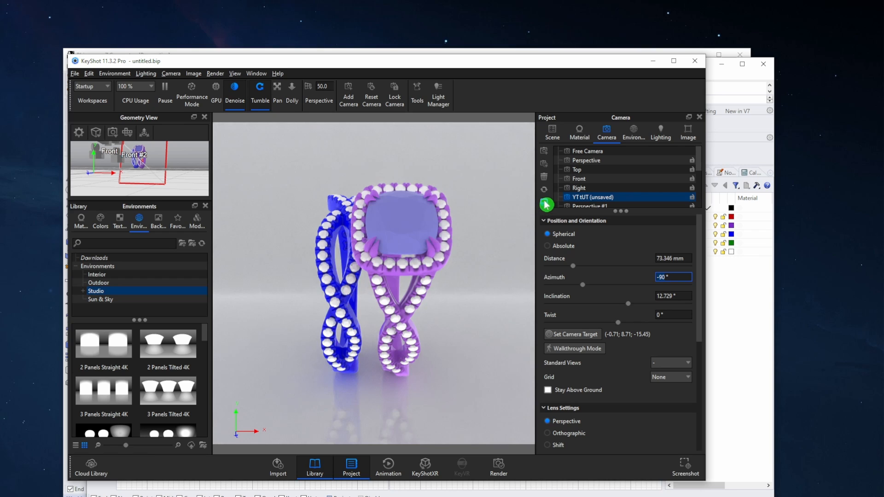
pyautogui.click(544, 201)
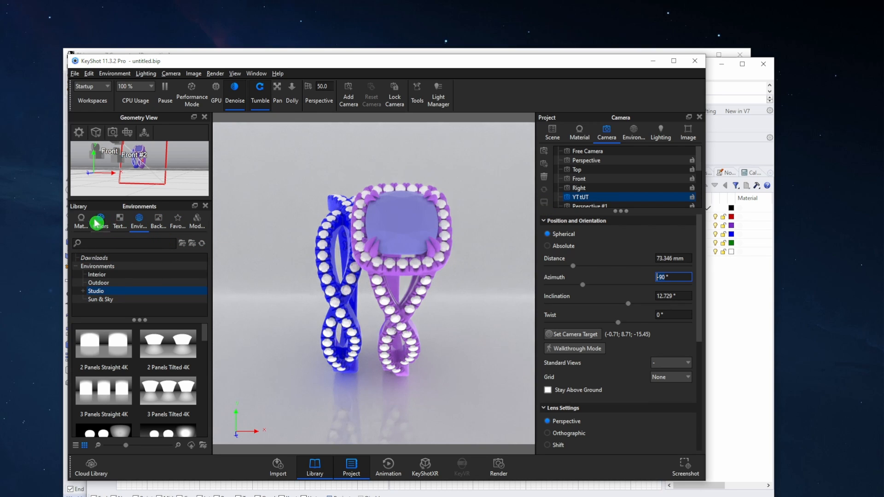
# Step: Apply the CA rosegold material from the CA JEWELRY library to the metal of both rings
pyautogui.click(81, 221)
pyautogui.click(108, 284)
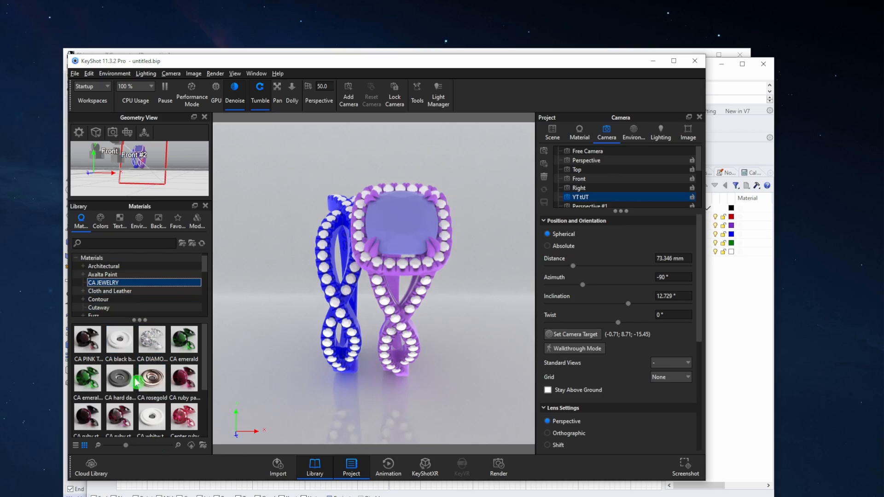
pyautogui.scroll(-3, 148, 390)
pyautogui.scroll(5, 196, 413)
pyautogui.moveTo(152, 378); pyautogui.dragTo(350, 318)
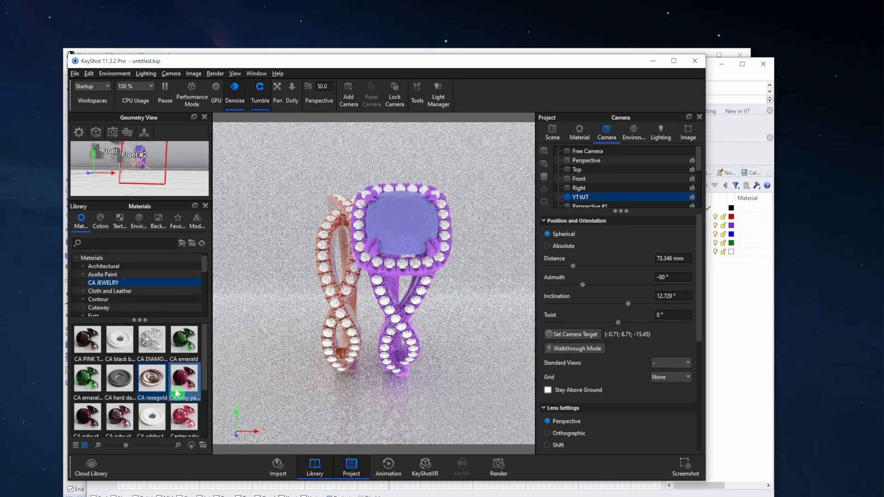
pyautogui.moveTo(157, 380); pyautogui.dragTo(396, 303)
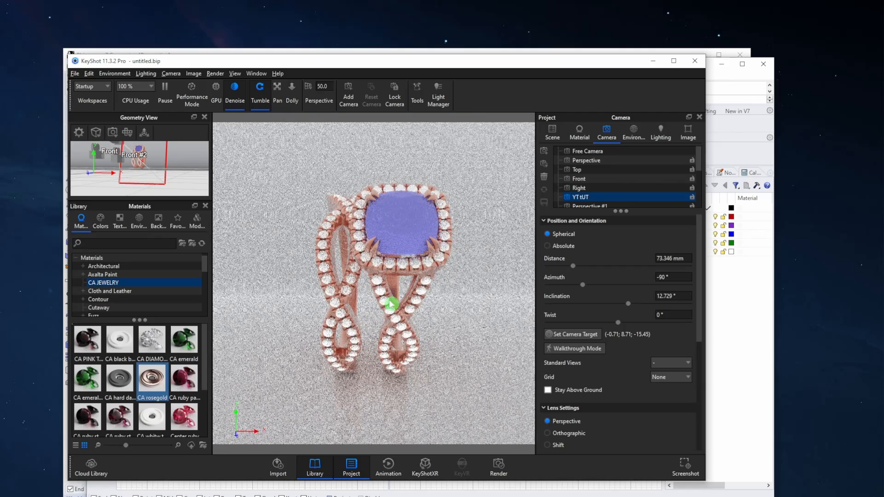
# Step: Apply the CA white tile material from the CA JEWELRY library to the ground plane under the rings
pyautogui.click(150, 424)
pyautogui.scroll(-2, 149, 424)
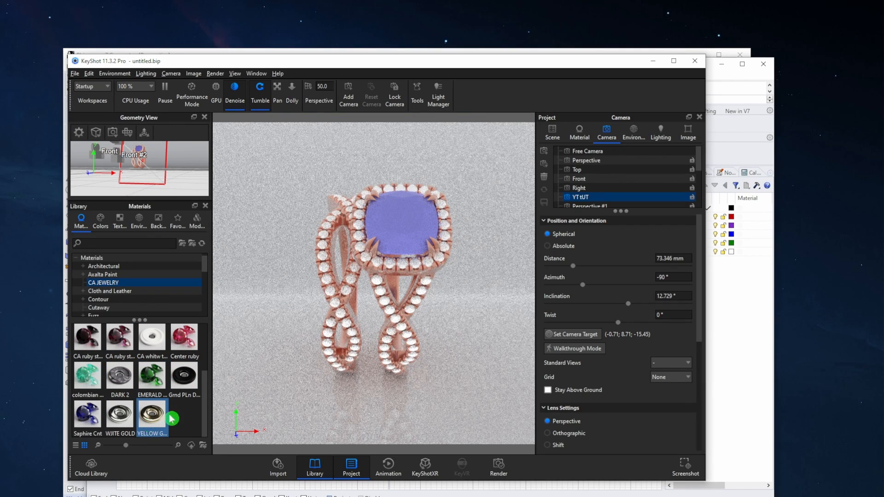
pyautogui.moveTo(152, 339); pyautogui.dragTo(294, 393)
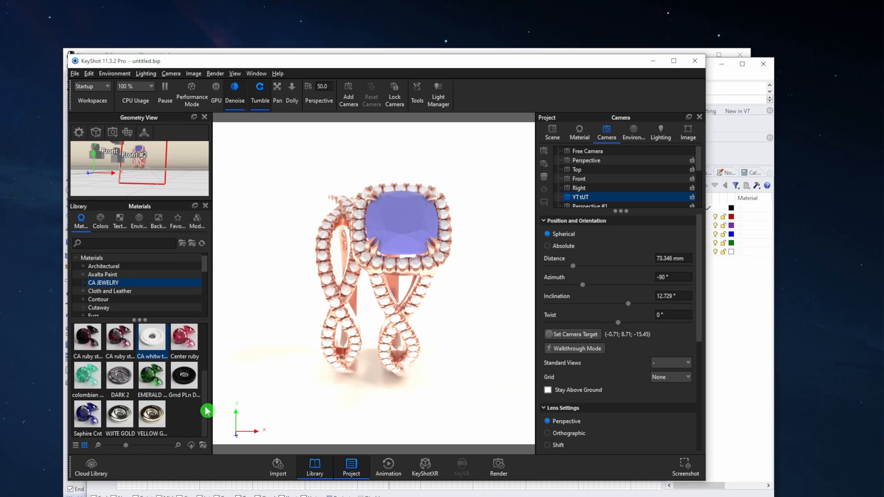
# Step: Apply CA DIAMONDS to the pavé stones of both rings and the Center ruby material to the large center stone
pyautogui.scroll(2, 159, 364)
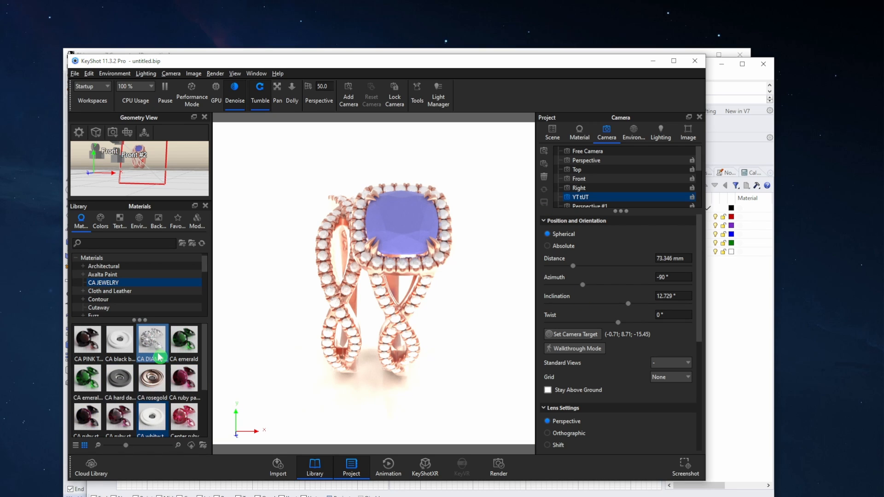
pyautogui.moveTo(159, 358); pyautogui.dragTo(330, 295)
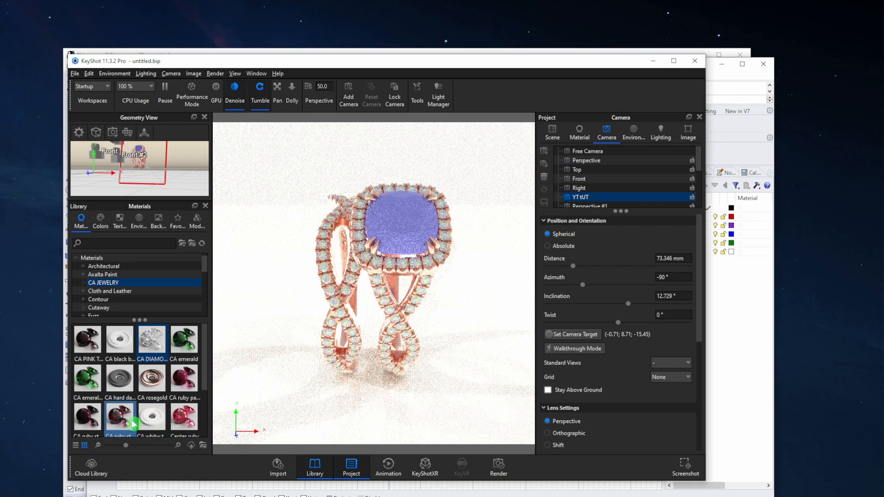
pyautogui.moveTo(123, 424); pyautogui.dragTo(391, 237)
pyautogui.moveTo(199, 383); pyautogui.dragTo(399, 230)
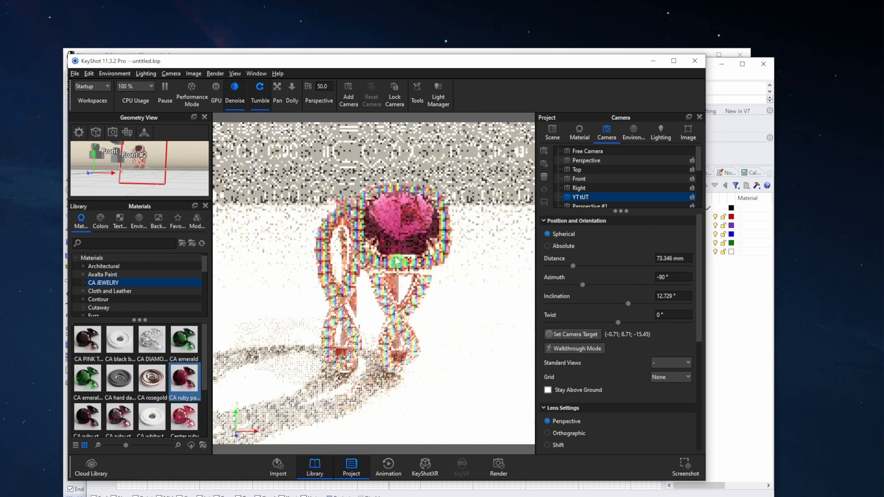
pyautogui.moveTo(164, 433); pyautogui.dragTo(400, 232)
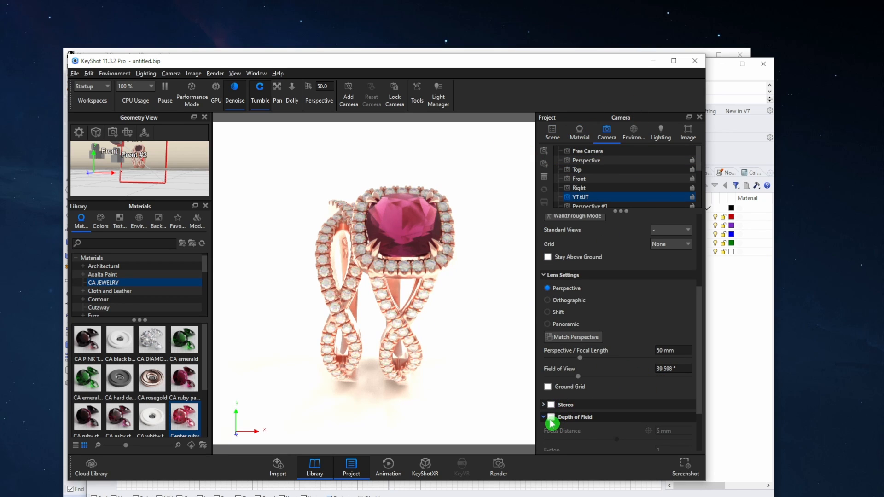
# Step: Enable depth of field on the YT tUT camera and set its F-stop to 75
pyautogui.click(551, 417)
pyautogui.moveTo(696, 373); pyautogui.dragTo(698, 399)
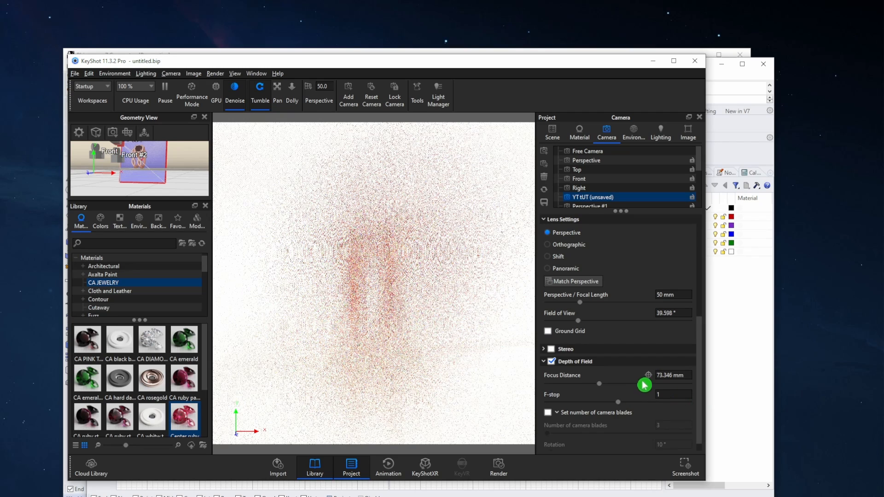
pyautogui.click(649, 375)
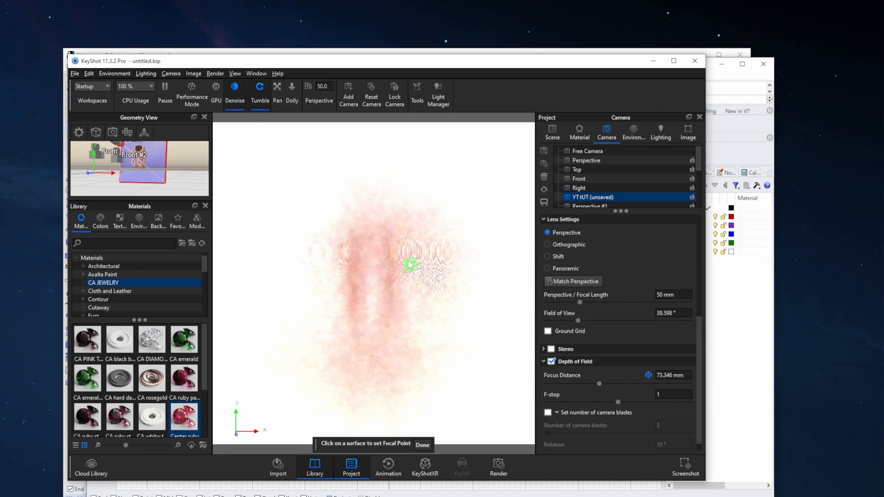
pyautogui.click(662, 395)
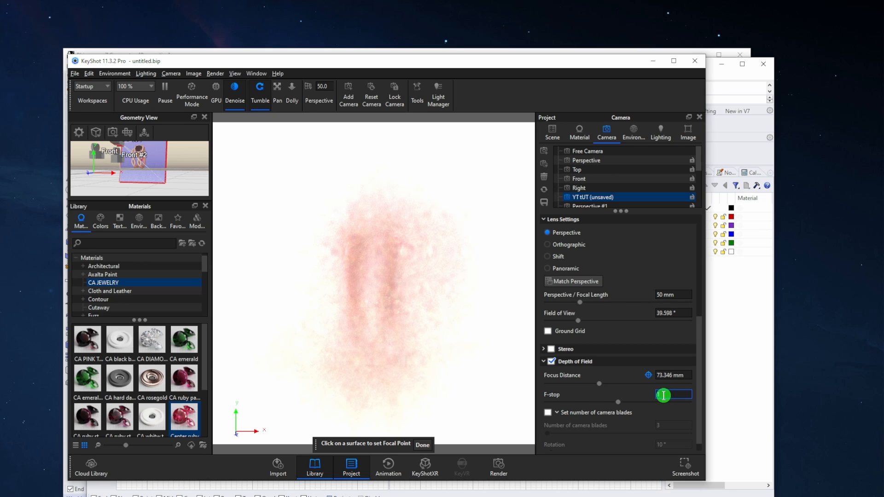
pyautogui.write('75')
pyautogui.press('Return')
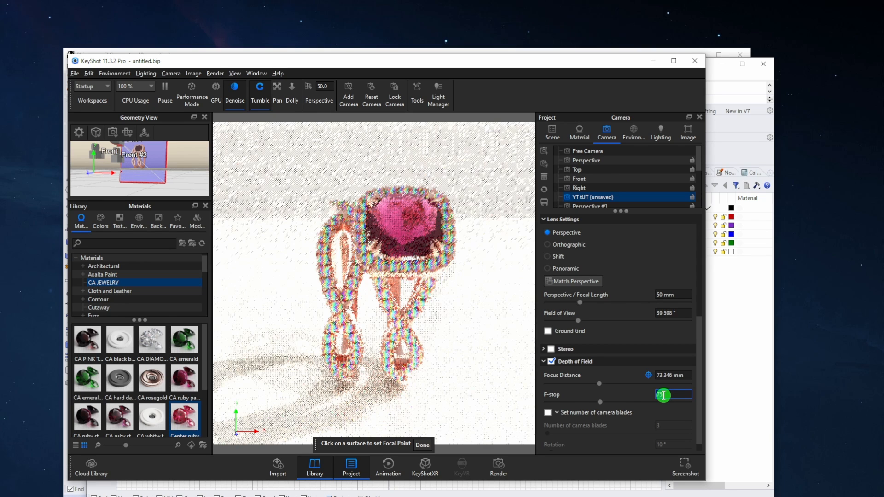
pyautogui.click(422, 444)
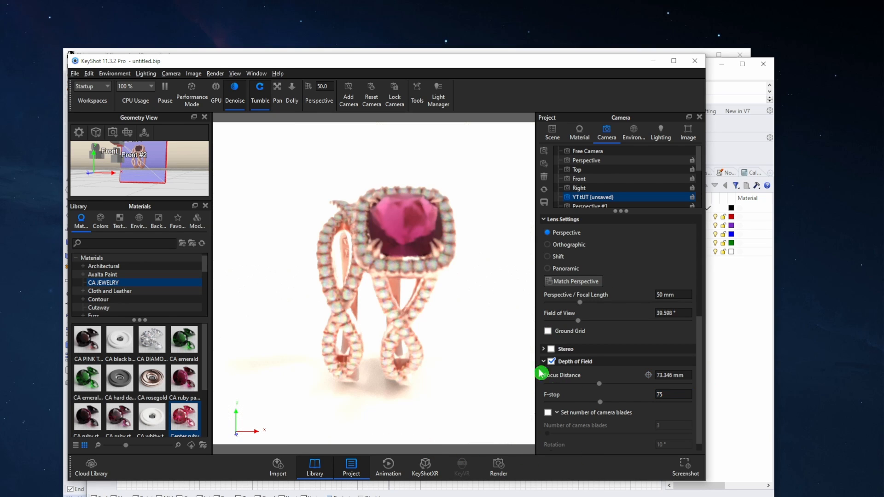
# Step: Set the depth of field focal point on the lower part of the ruby center stone
pyautogui.click(648, 375)
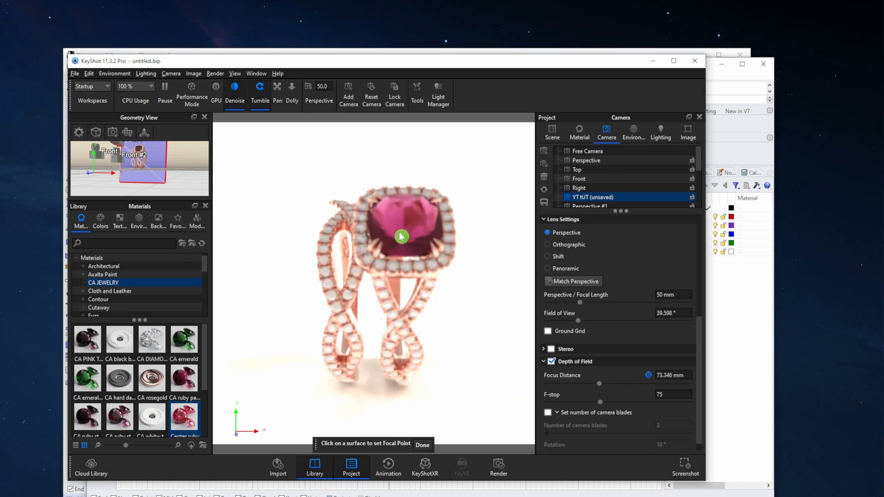
pyautogui.click(390, 251)
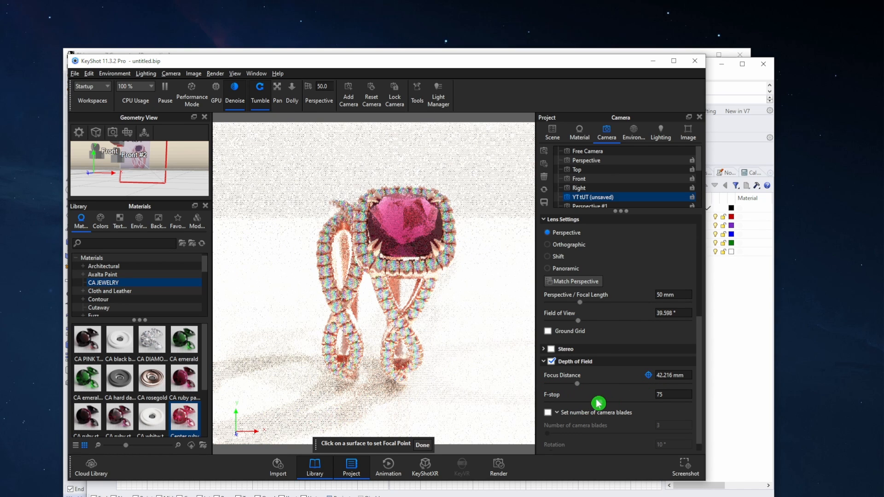
pyautogui.click(422, 445)
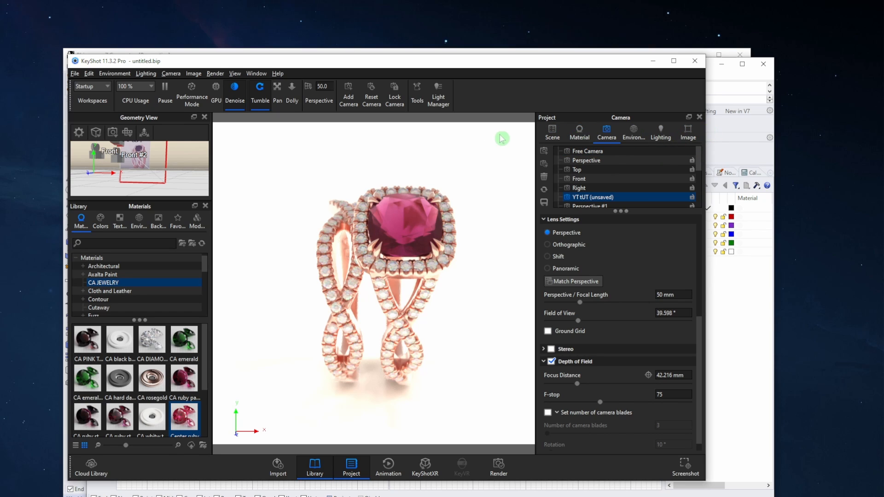
# Step: Move the Layer 05 ground plane out of the ring model group to directly under Model Sets in the scene tree
pyautogui.click(553, 133)
pyautogui.click(562, 186)
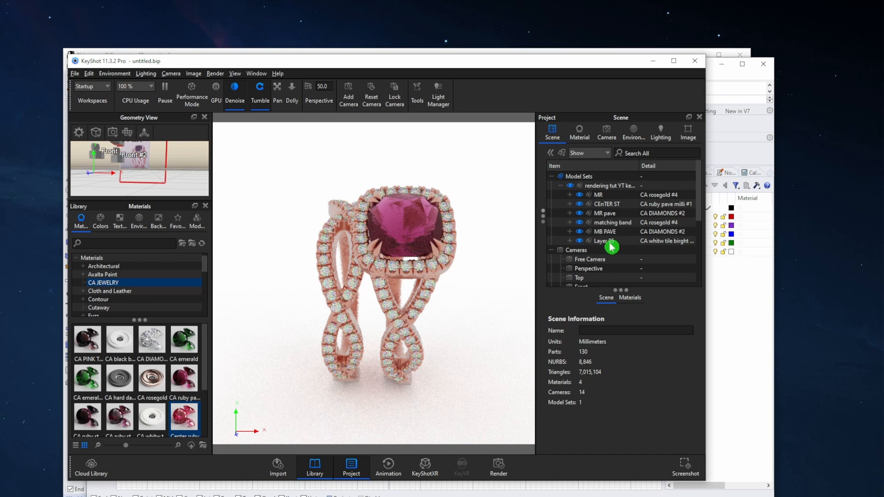
pyautogui.moveTo(604, 244); pyautogui.dragTo(605, 225)
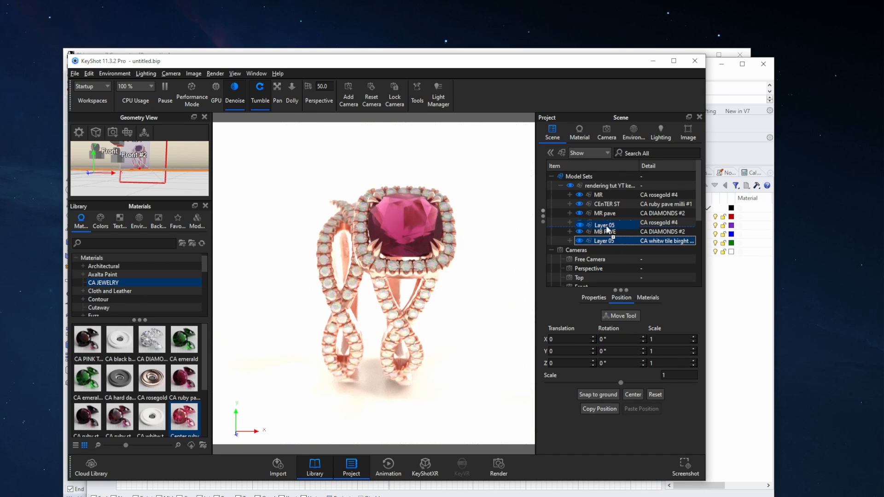
pyautogui.moveTo(612, 194); pyautogui.dragTo(604, 178)
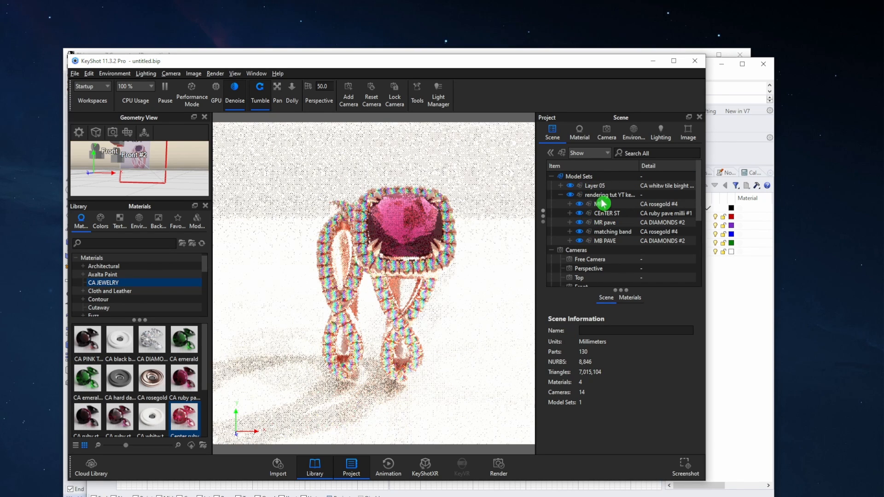
# Step: Try Y rotations of -25° and 25° on the ring model group
pyautogui.doubleClick(572, 196)
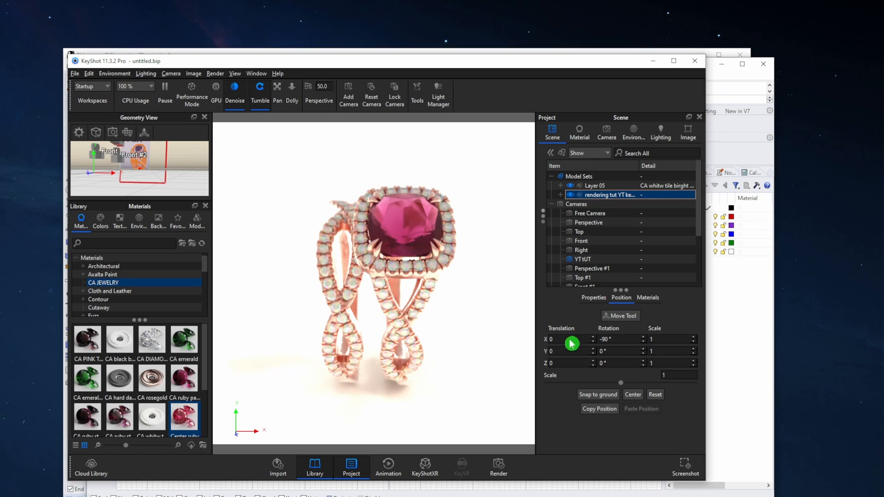
pyautogui.click(613, 352)
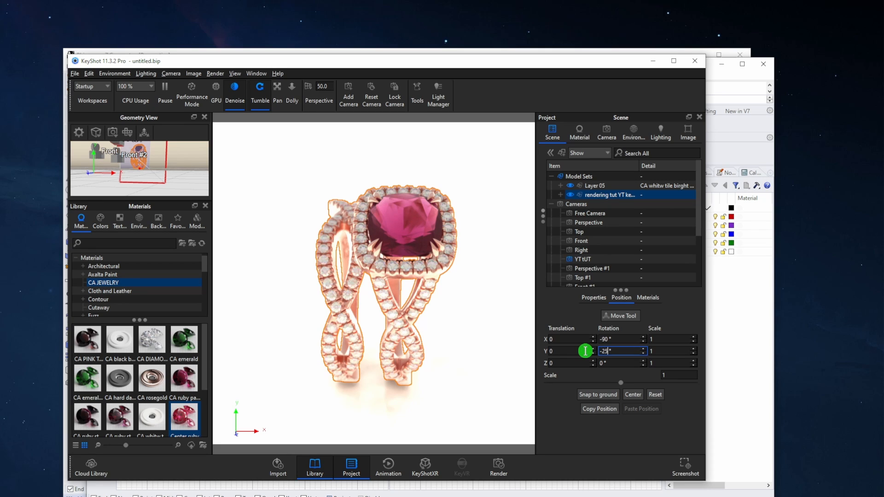
pyautogui.write('-25')
pyautogui.press('Return')
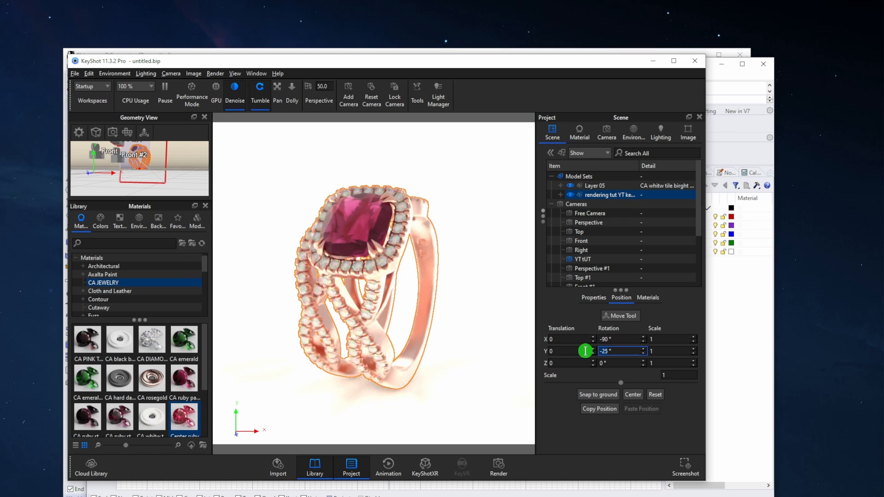
pyautogui.write('25')
pyautogui.press('Return')
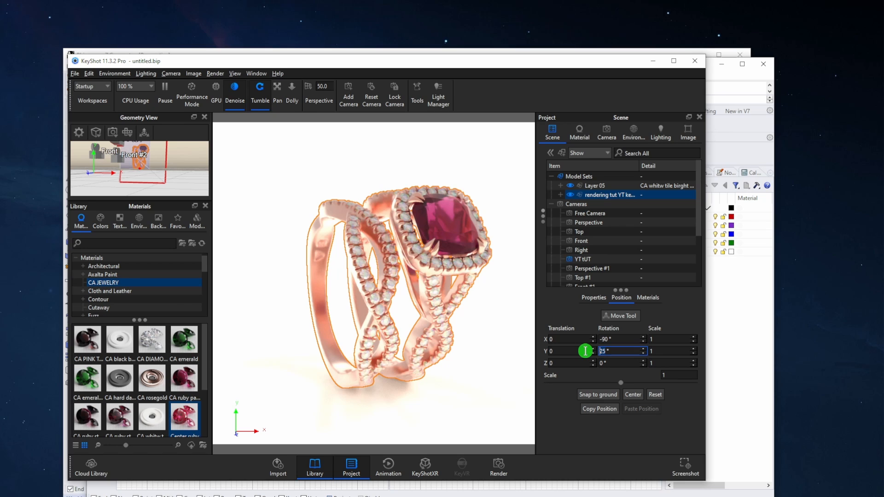
# Step: Set the ring model group's Y rotation to 30° after comparing 35° and 45°, and recentre the rings in the frame
pyautogui.press('Return')
pyautogui.write('45')
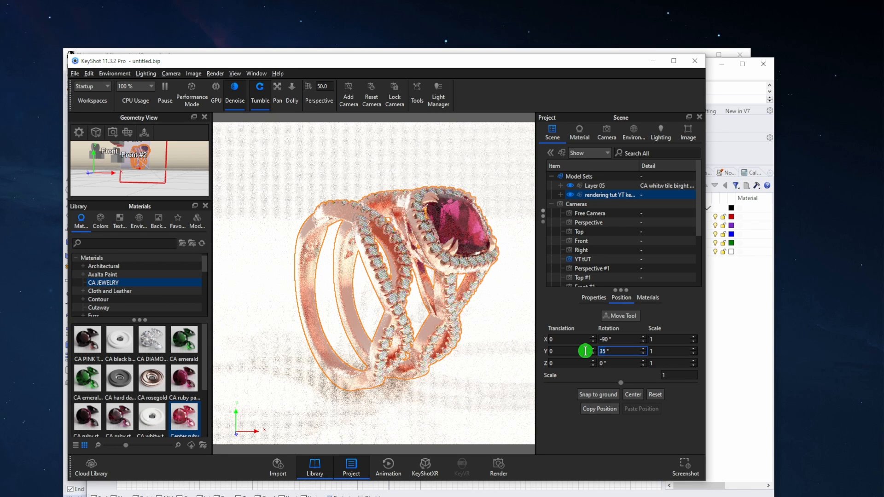
pyautogui.press('Return')
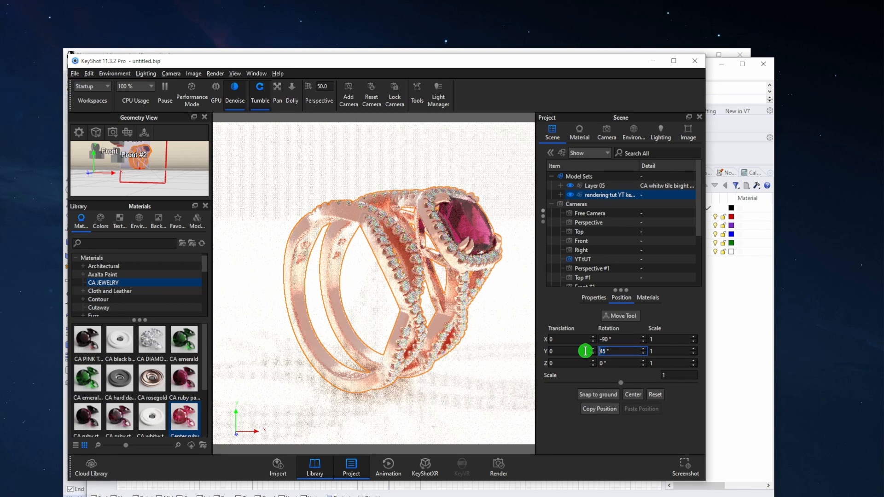
pyautogui.press('Return')
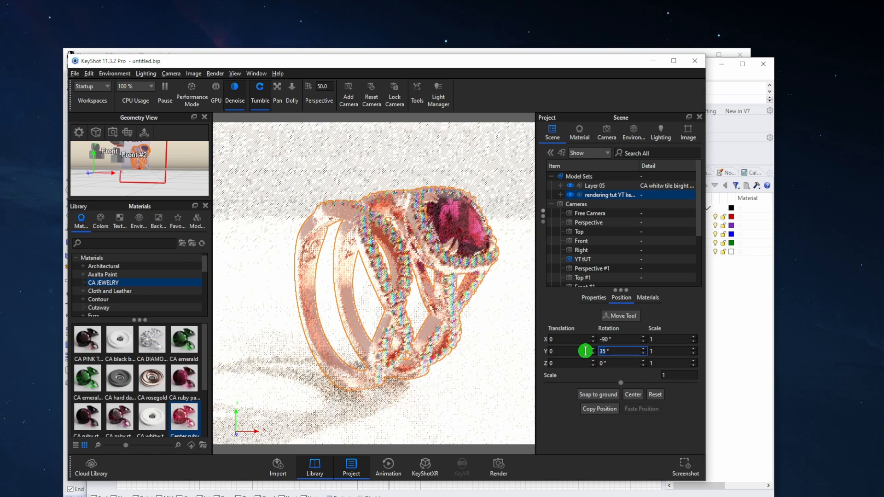
pyautogui.press('Down')
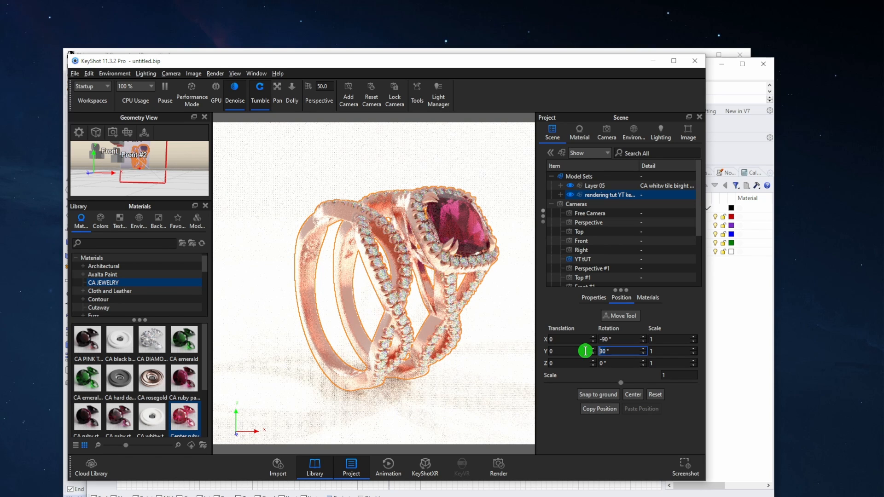
pyautogui.press('Return')
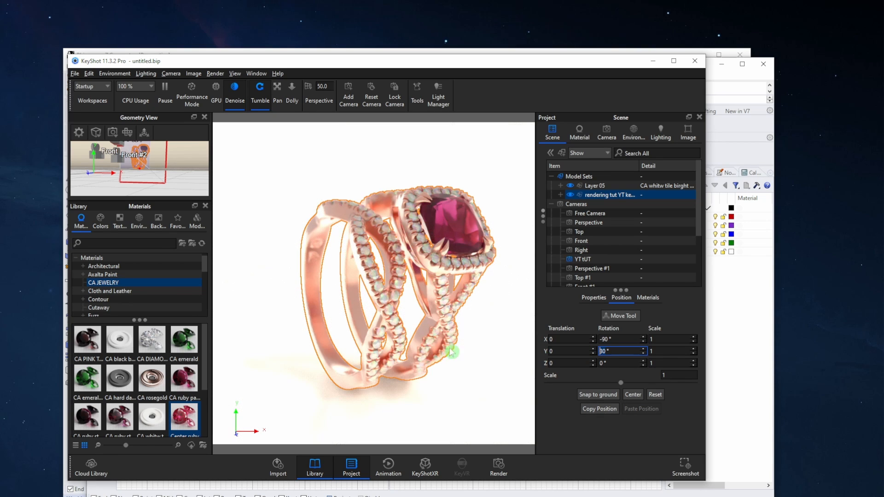
pyautogui.moveTo(480, 341); pyautogui.dragTo(451, 341)
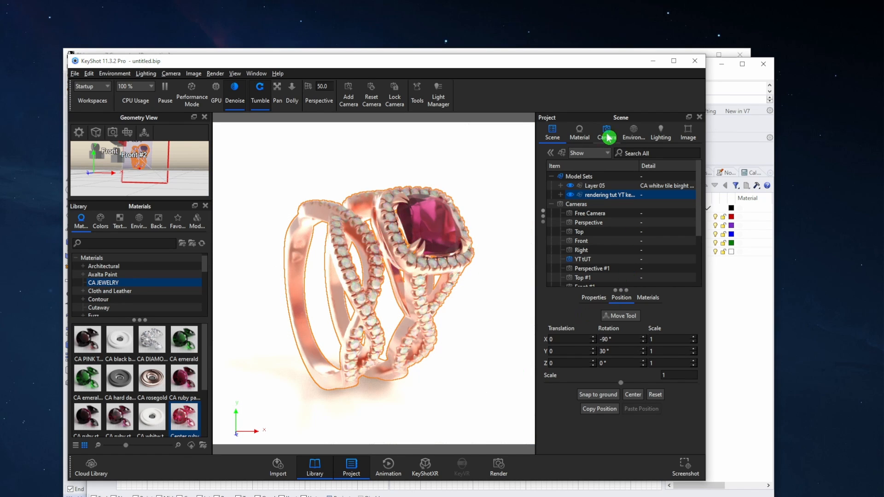
pyautogui.click(578, 178)
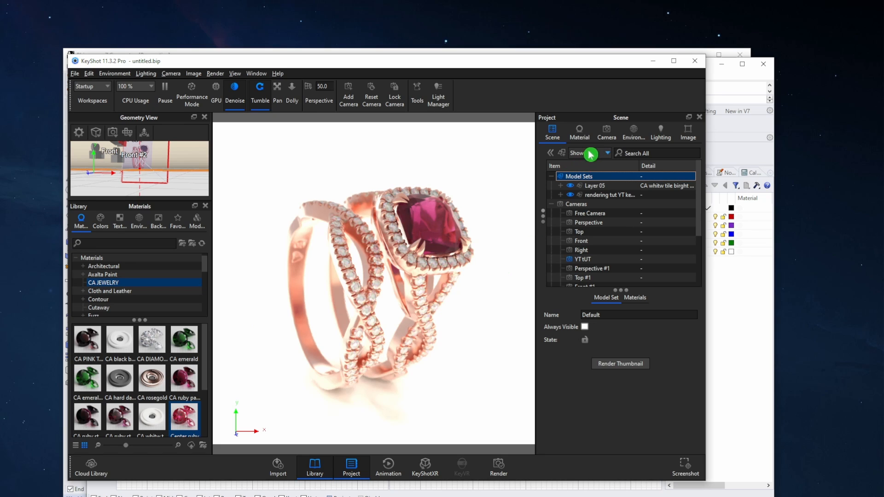
# Step: Set the environment brightness to 0.6
pyautogui.click(633, 133)
pyautogui.click(666, 330)
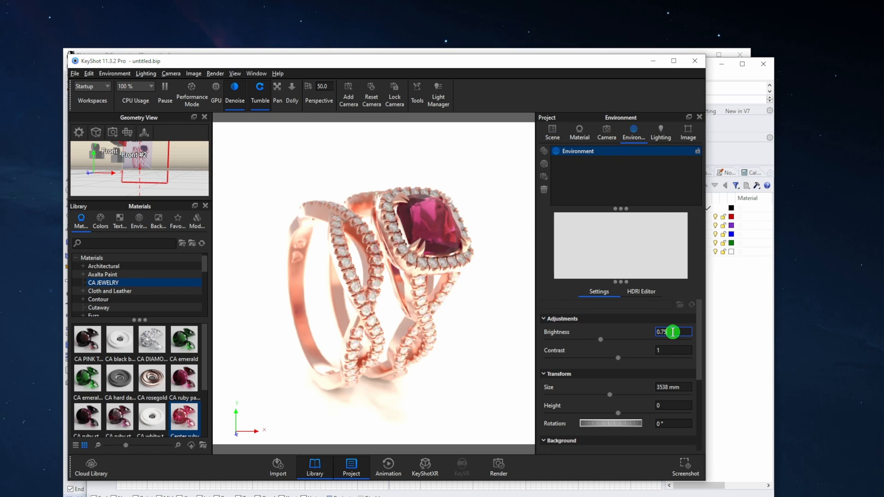
pyautogui.write('0.6')
pyautogui.press('Return')
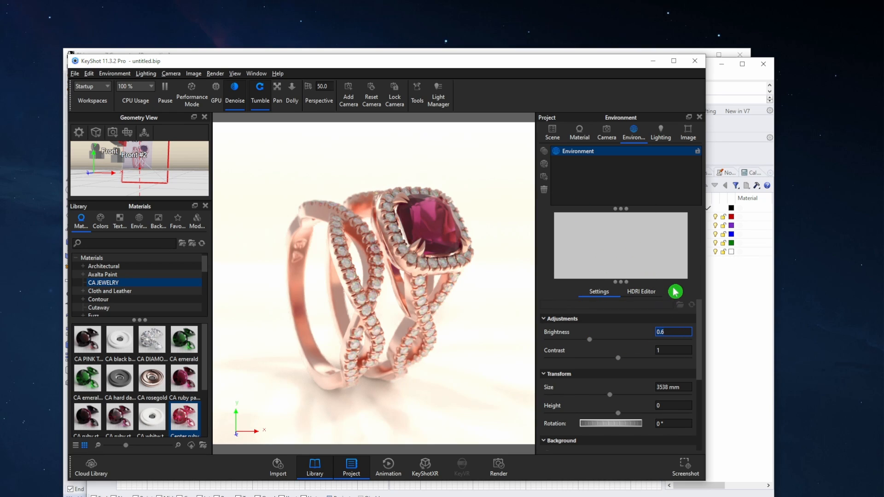
# Step: Add a circular light pin to the HDRI environment and place its highlight on the diamond halo beside the ruby
pyautogui.click(642, 293)
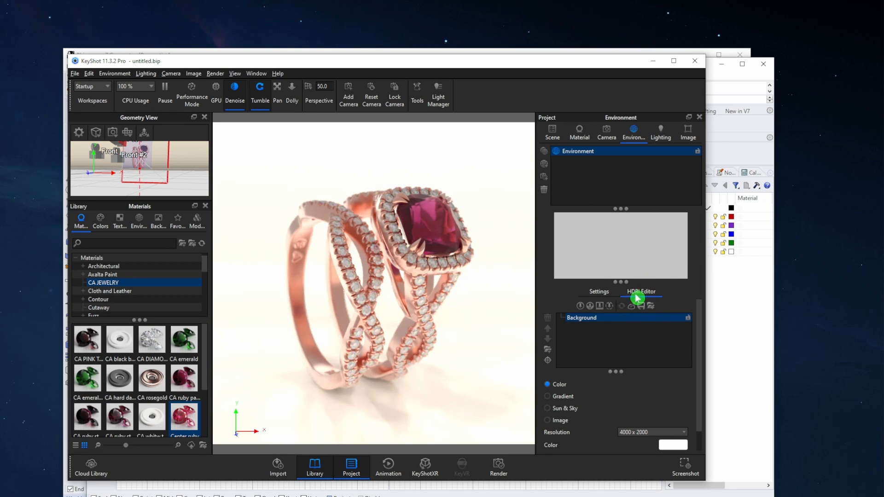
pyautogui.click(581, 308)
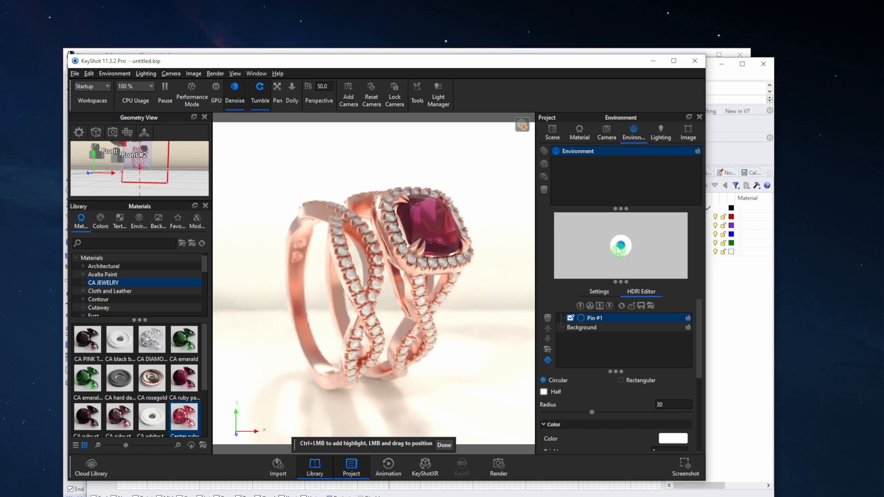
pyautogui.click(547, 360)
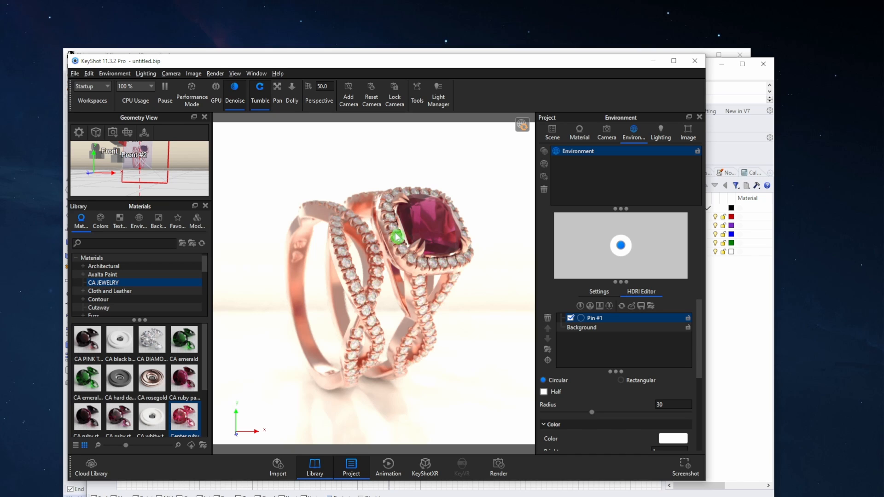
pyautogui.click(548, 360)
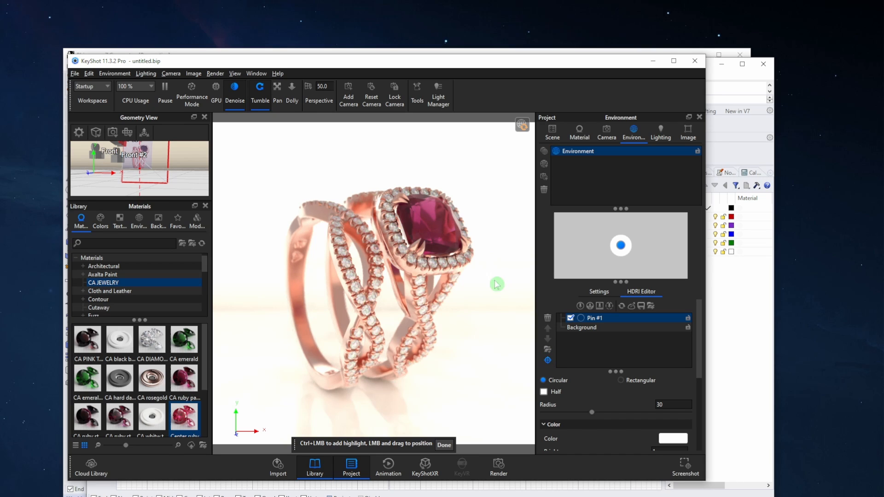
pyautogui.click(392, 238)
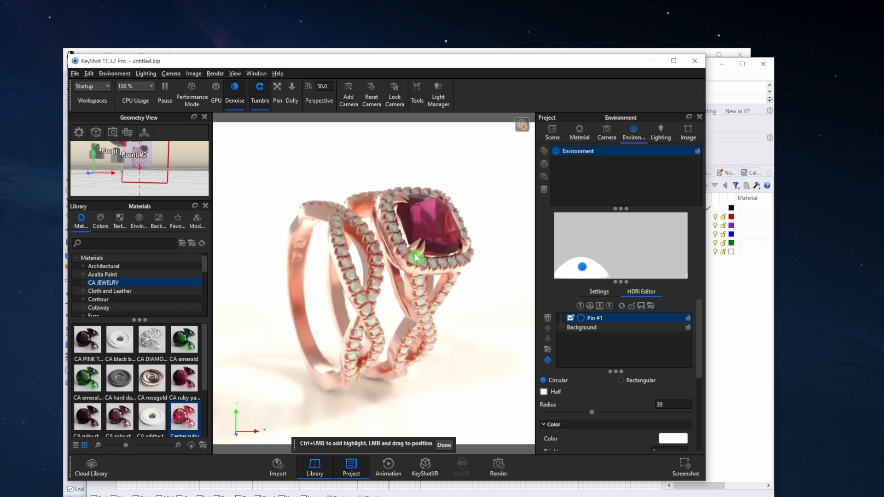
pyautogui.doubleClick(594, 318)
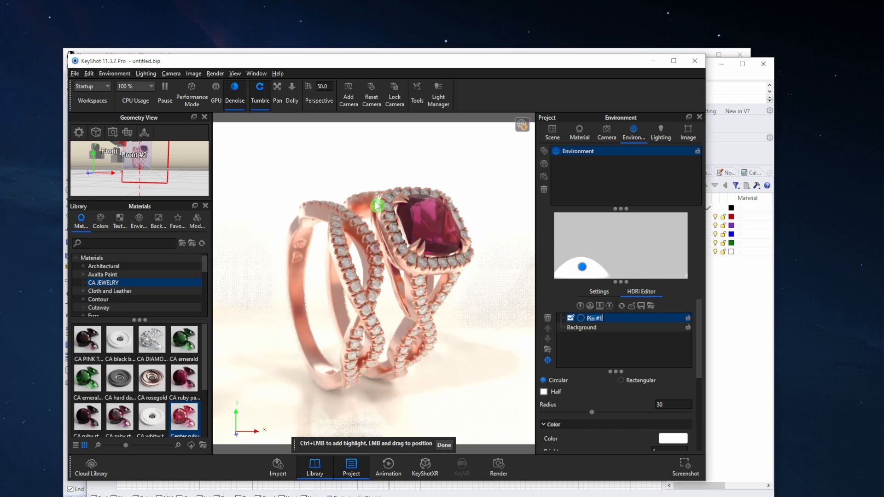
pyautogui.moveTo(393, 231)
pyautogui.mouseDown()
pyautogui.moveTo(421, 235)
pyautogui.moveTo(422, 258)
pyautogui.moveTo(400, 244)
pyautogui.mouseUp()
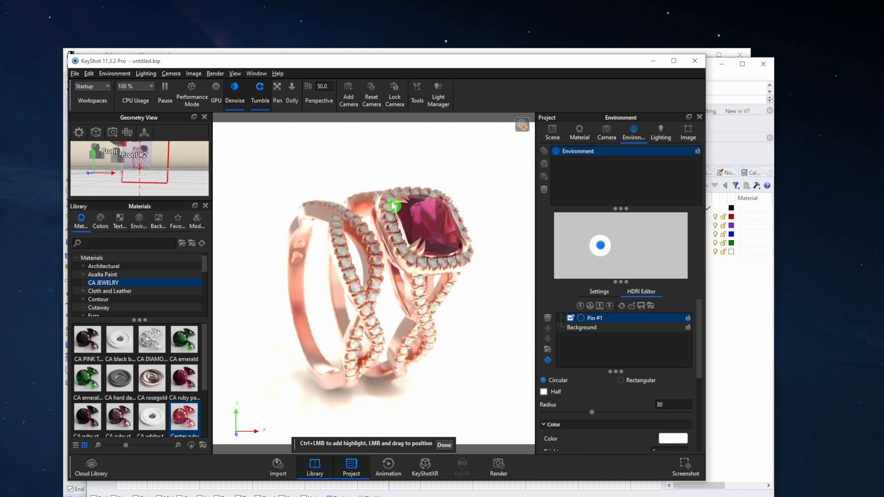
pyautogui.click(444, 444)
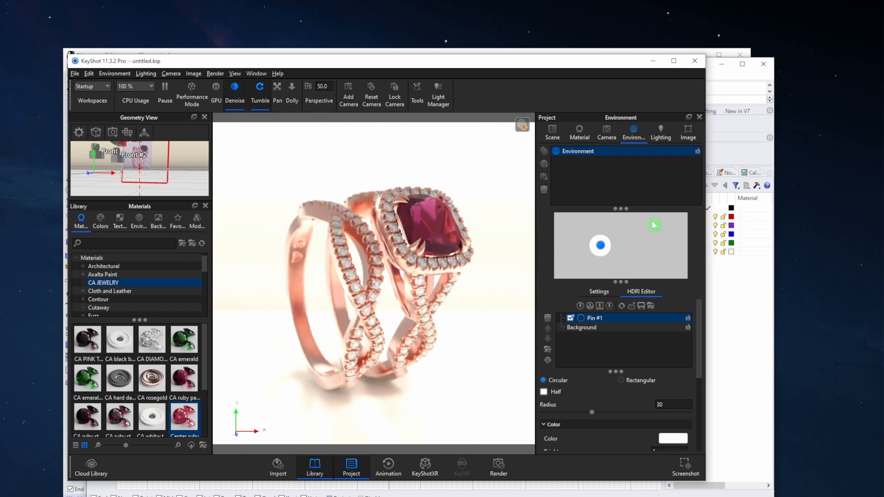
# Step: Duplicate the light pin and place Pin #1's highlight on the diamond strand of the ring without the ruby
pyautogui.rightClick(598, 318)
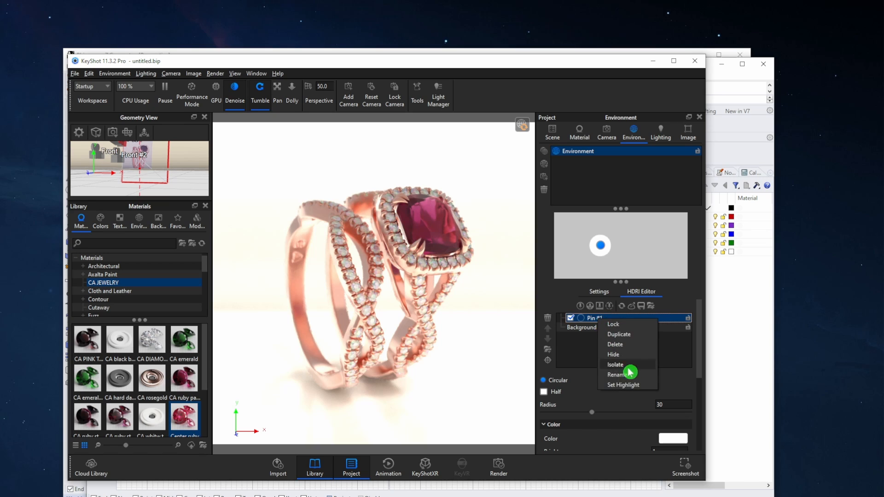
pyautogui.click(619, 334)
pyautogui.click(593, 328)
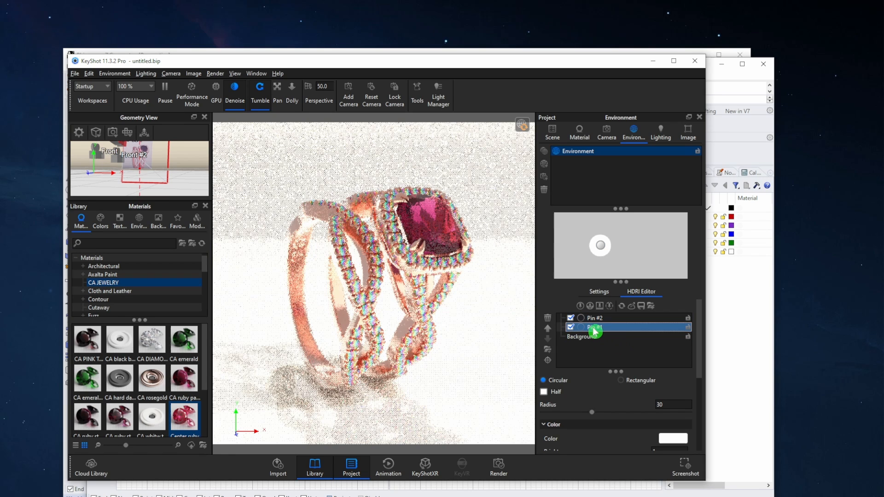
pyautogui.click(547, 360)
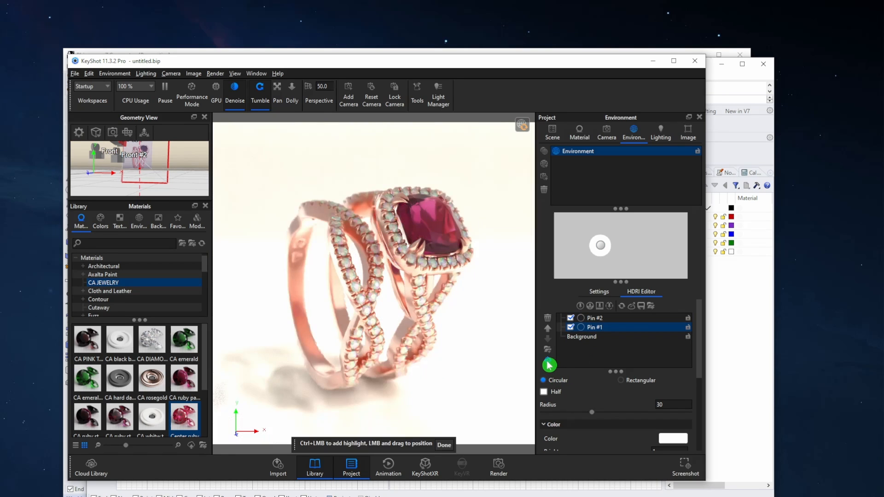
pyautogui.click(336, 233)
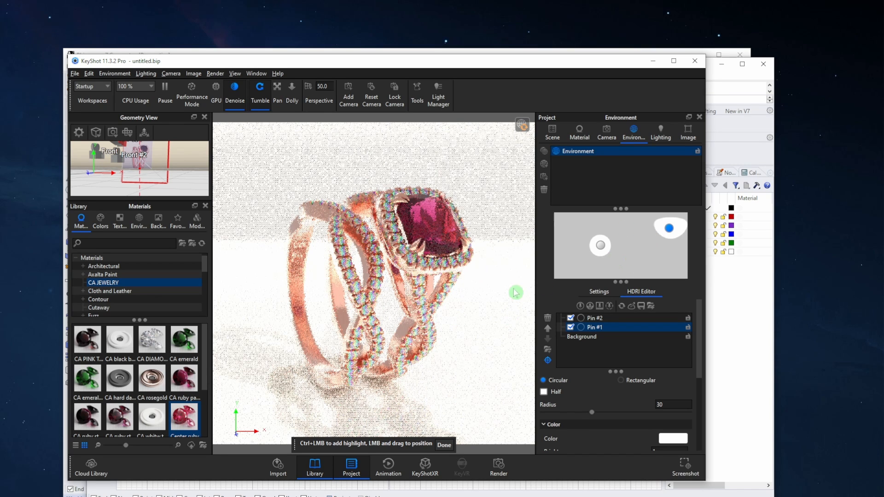
# Step: Set the brightness of both light pins to 0.8 and finish the highlight placement
pyautogui.click(600, 329)
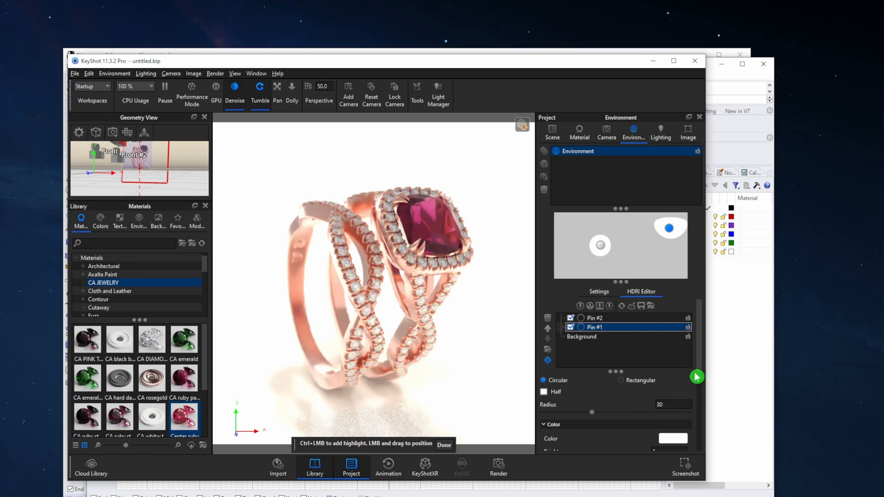
pyautogui.scroll(-3, 696, 376)
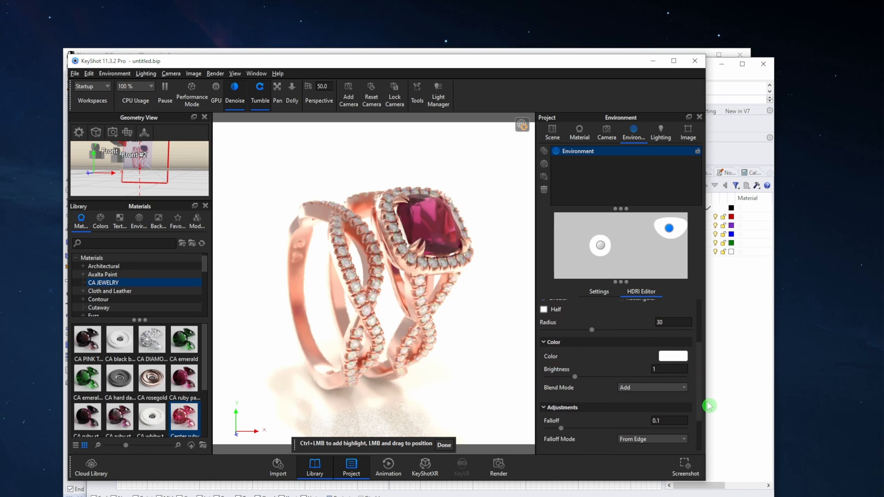
pyautogui.click(653, 366)
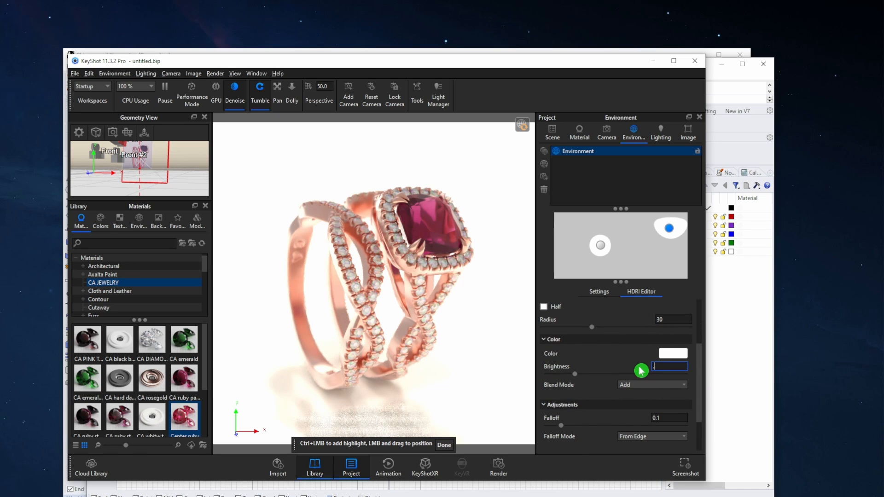
pyautogui.write('.8')
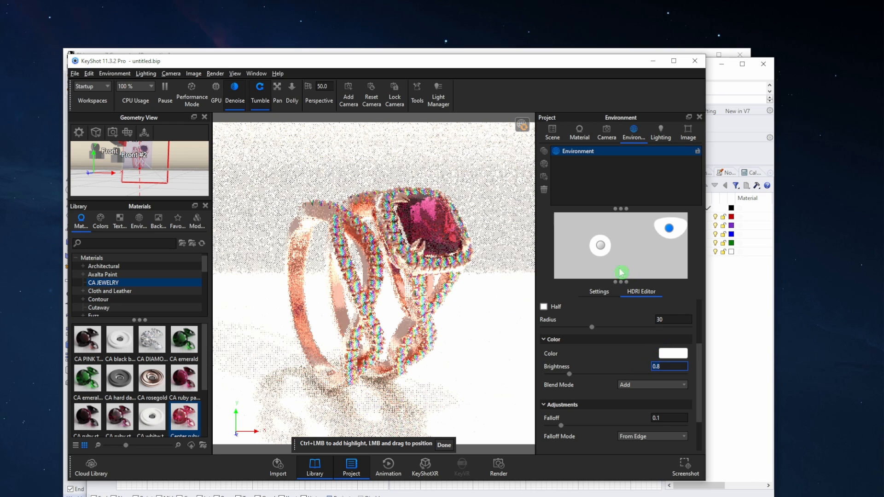
pyautogui.click(600, 246)
pyautogui.click(657, 369)
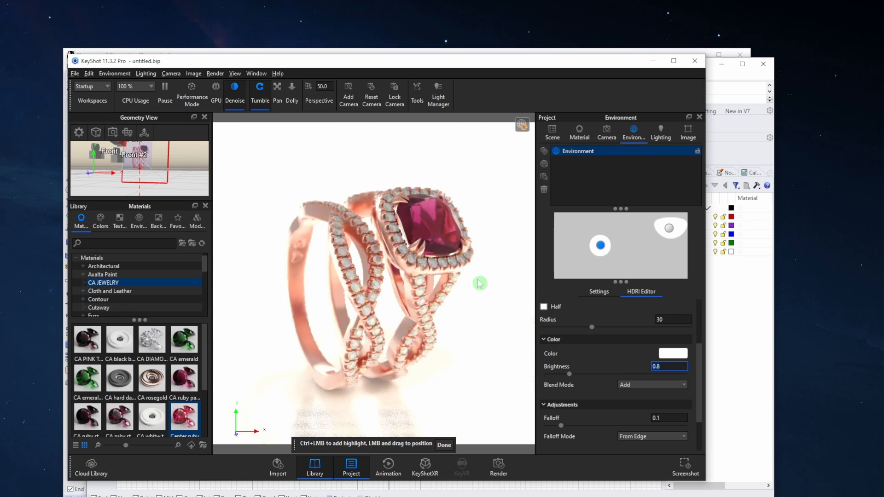
pyautogui.click(444, 445)
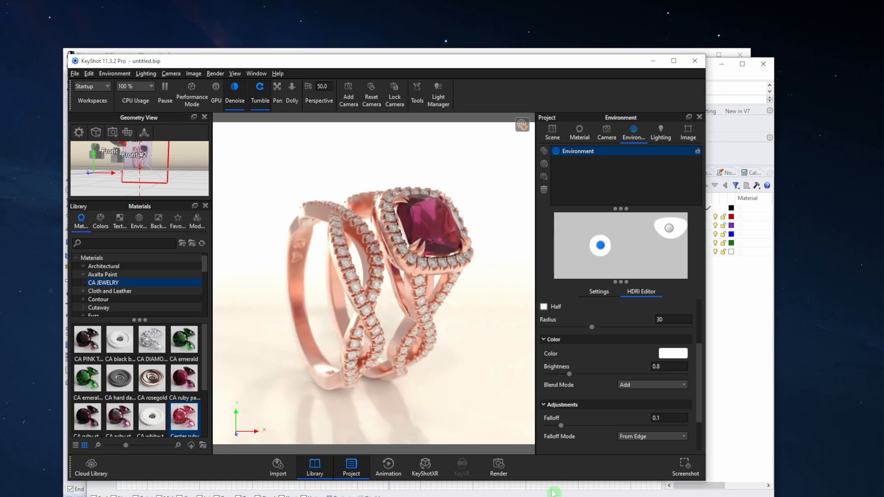
# Step: Save the scene as "ty test 2" in the ROD RING folder, keeping the current YT tUT camera position
pyautogui.click(552, 131)
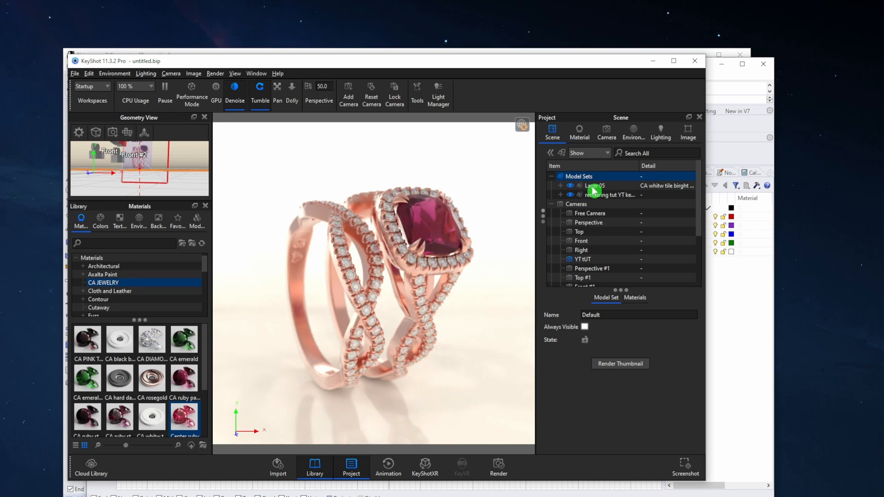
pyautogui.click(594, 188)
pyautogui.keyDown('ctrl'); pyautogui.click(594, 197); pyautogui.keyUp('ctrl')
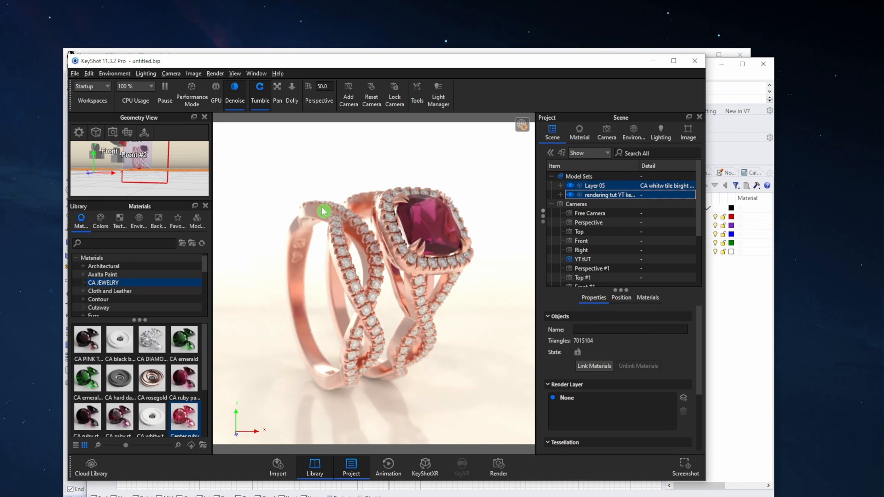
pyautogui.click(74, 74)
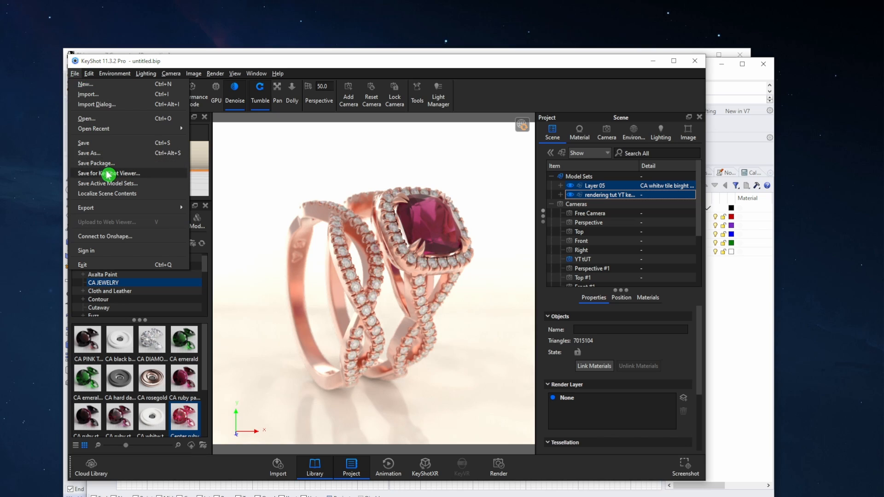
pyautogui.click(102, 153)
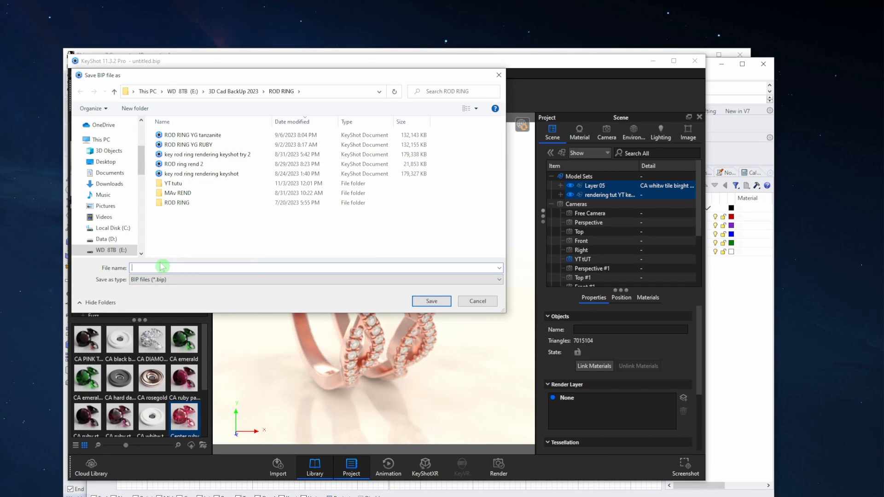
pyautogui.click(162, 267)
pyautogui.write('ty test 2')
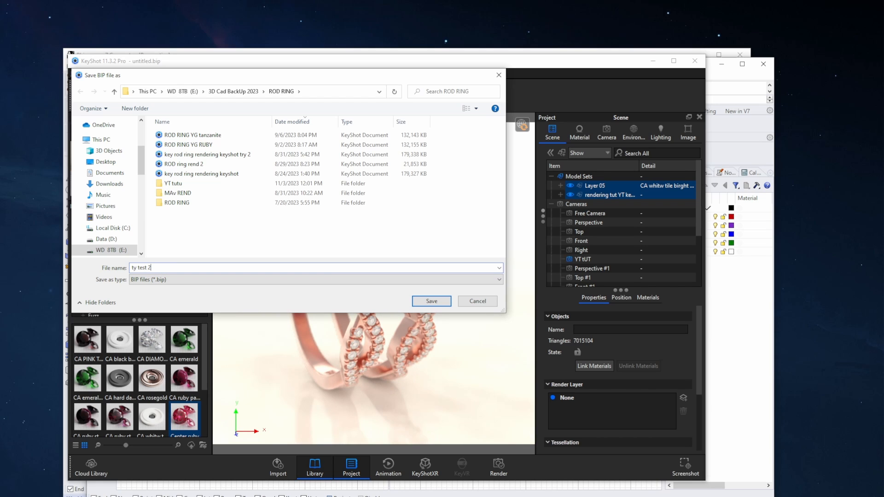
pyautogui.press('Return')
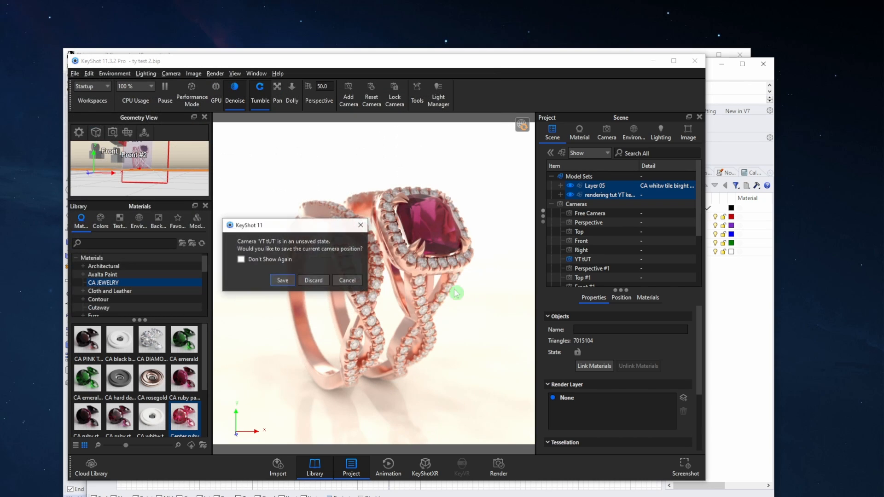
pyautogui.click(283, 281)
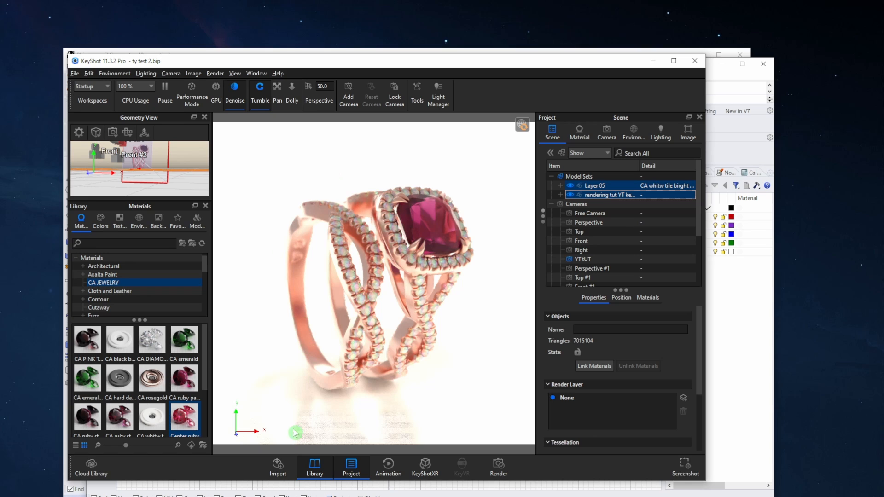
# Step: Delete the Layer 05 ground plane and the ring model group from the scene
pyautogui.click(596, 195)
pyautogui.keyDown('shift'); pyautogui.click(593, 186); pyautogui.keyUp('shift')
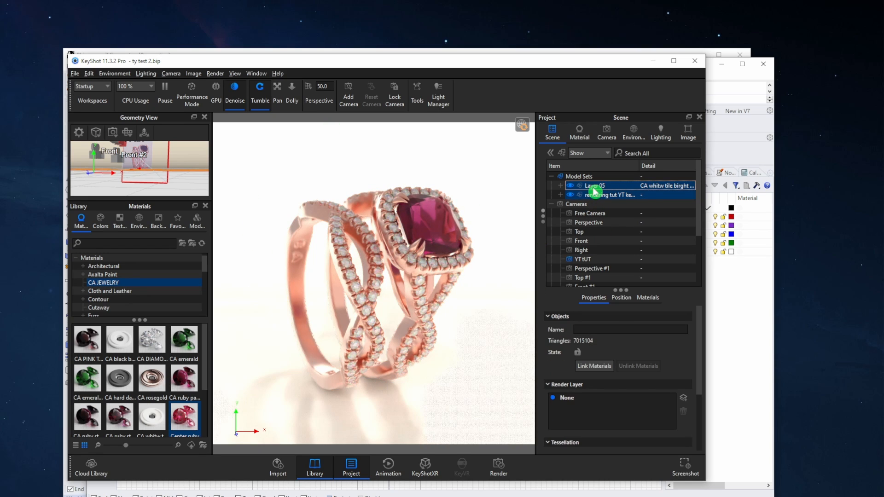
pyautogui.press('Delete')
pyautogui.click(317, 276)
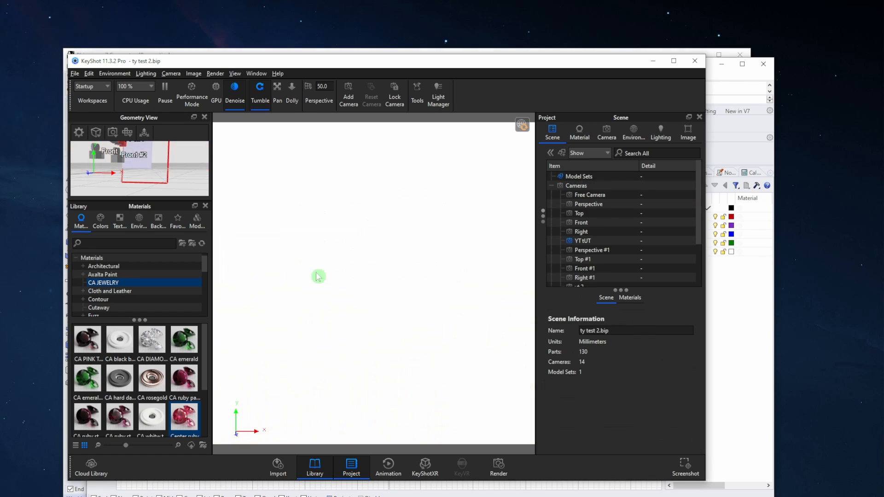
# Step: Save the emptied scene as a separate file named "START UP SCENE YT tutorial" in the ROD RING folder
pyautogui.click(75, 75)
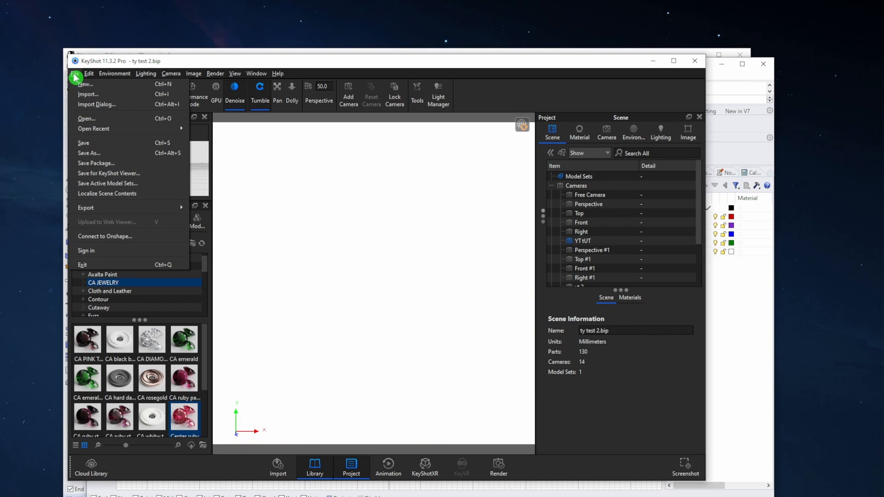
pyautogui.moveTo(106, 75)
pyautogui.click(75, 74)
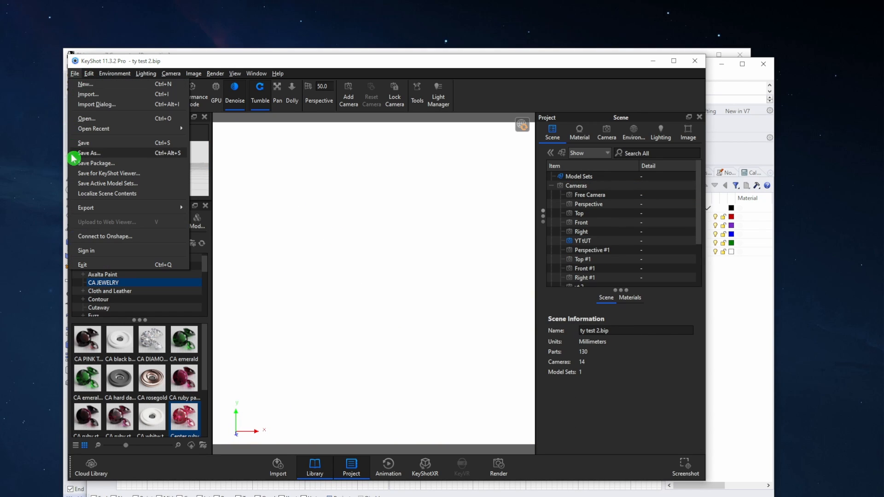
pyautogui.click(79, 154)
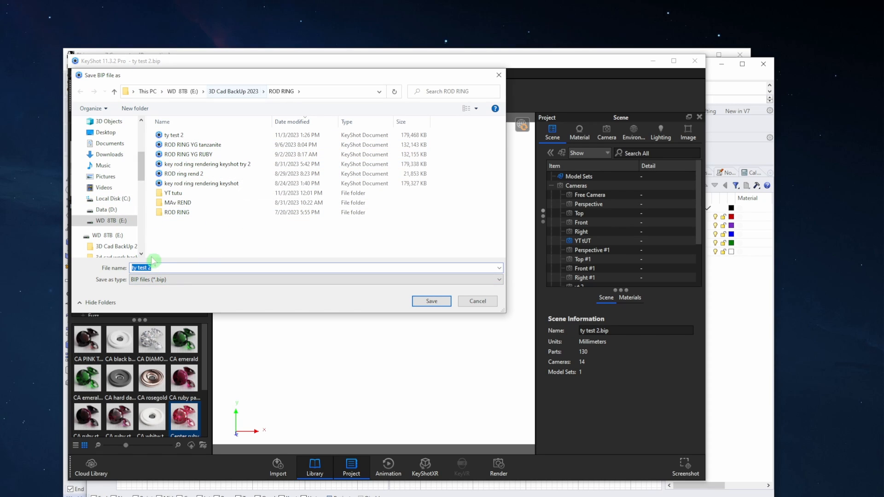
pyautogui.write('START UP SCENE')
pyautogui.click(156, 267)
pyautogui.write('YT tutorial')
pyautogui.press('Return')
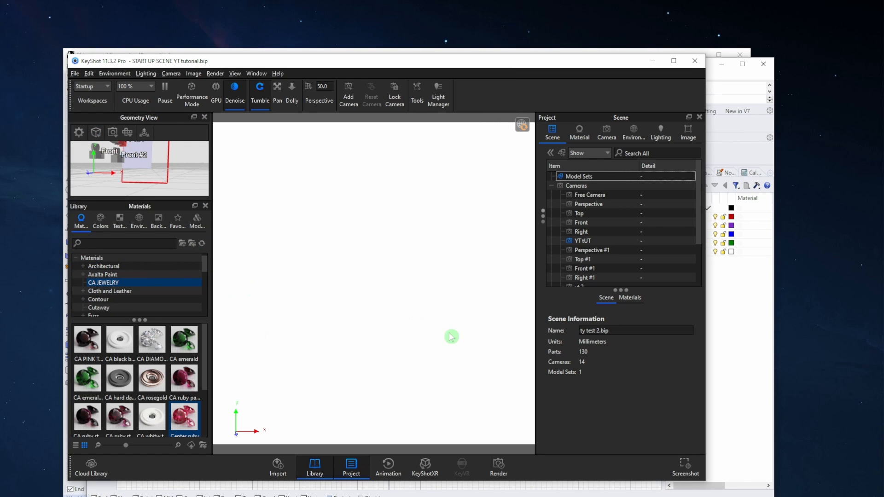
pyautogui.click(714, 443)
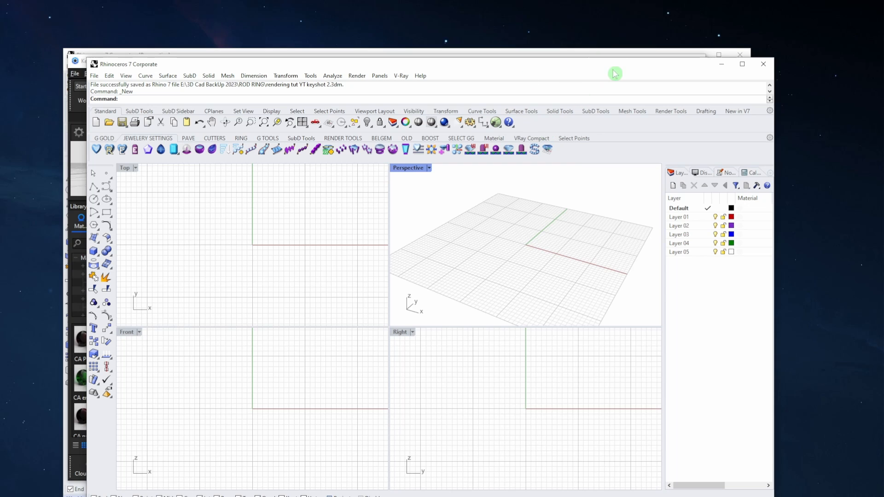
pyautogui.click(77, 68)
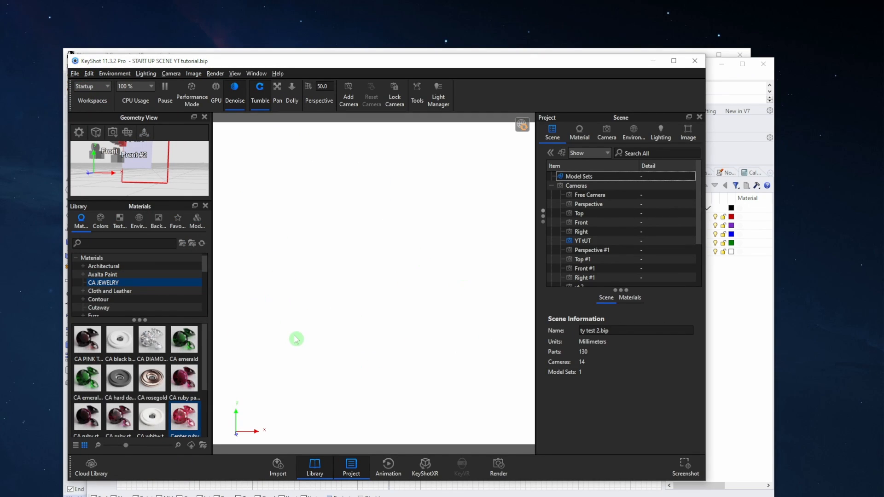